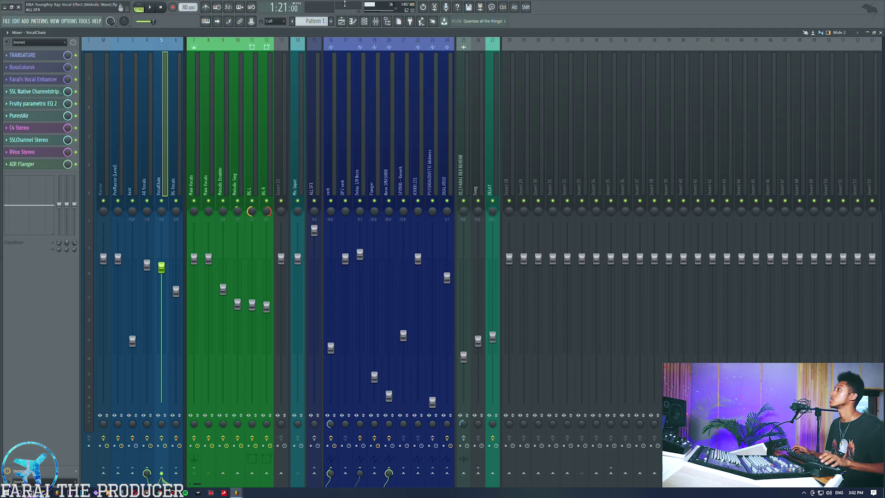
- Play the arrangement from bar 28 and check the vocal channel levels in the mixer against the playlist
left_click(341, 22)
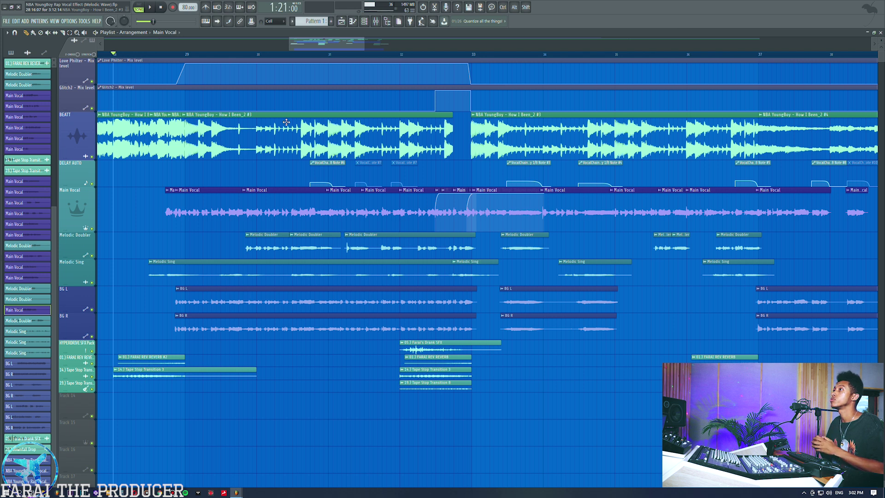
scroll(280, 55, "down", 2)
left_click_drag(308, 49, 313, 49)
key("space")
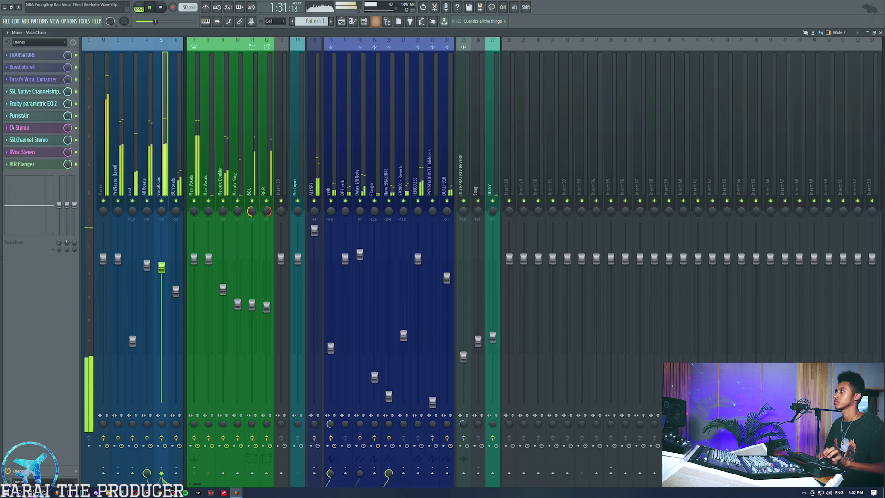
left_click(375, 21)
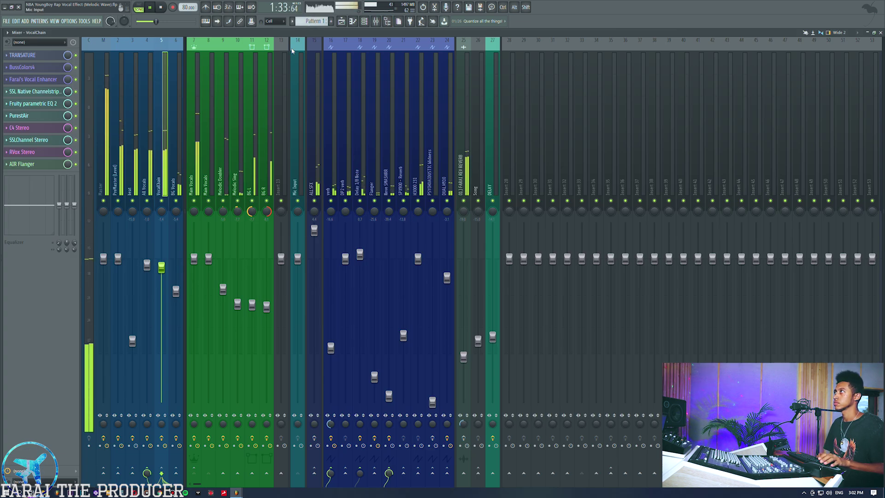
key("F5")
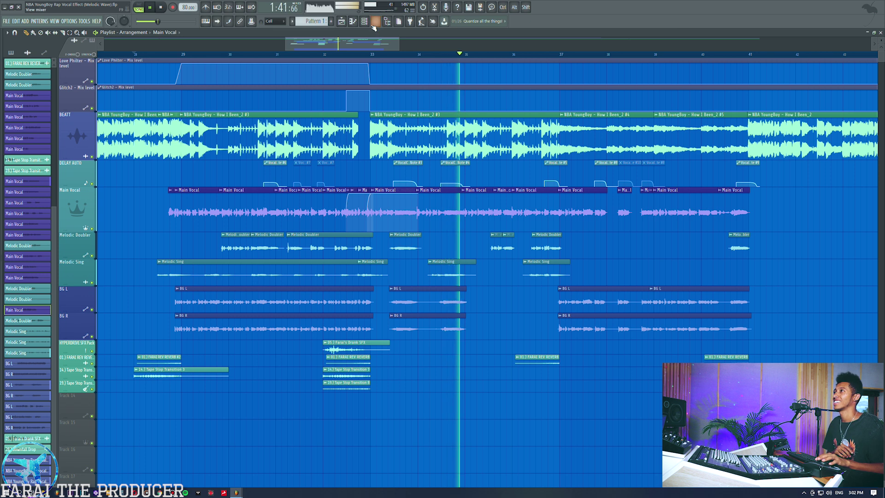
key("F9")
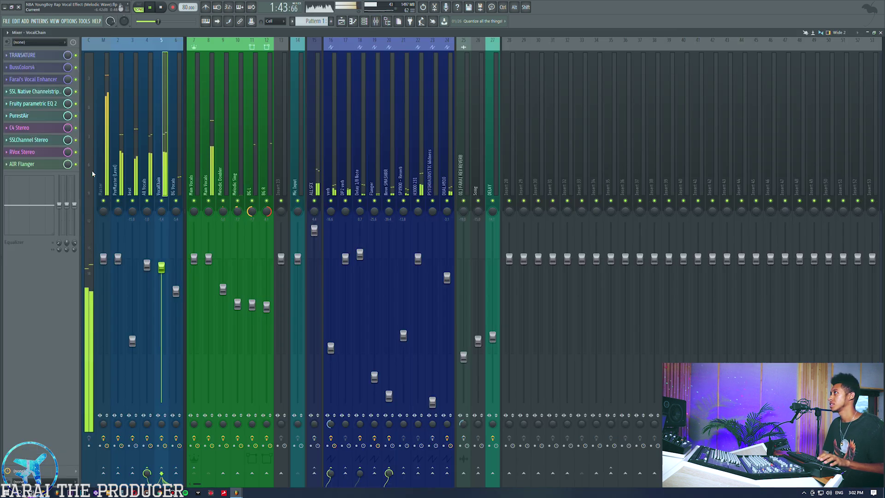
- Inspect the Fruity parametric EQ 2 and SSLChannel Stereo plugins on the VocalChain channel, and stop playback in the playlist
left_click(39, 105)
left_click(40, 105)
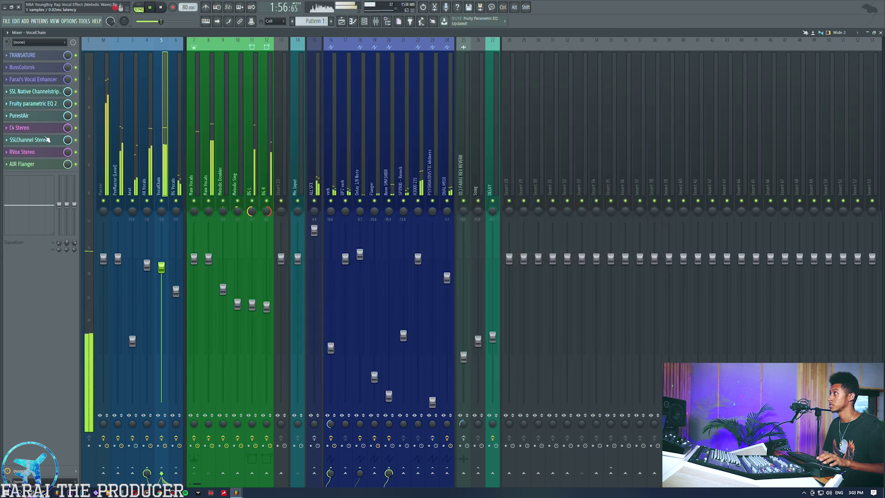
left_click(47, 140)
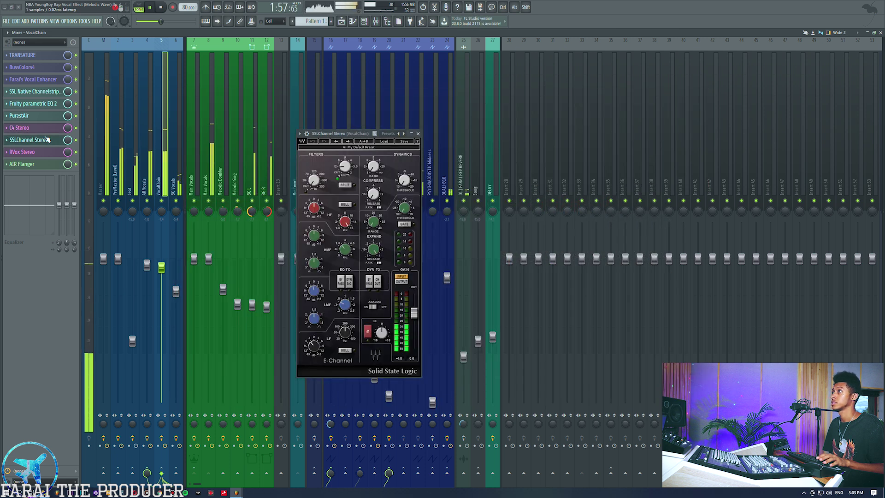
left_click(47, 140)
left_click(356, 21)
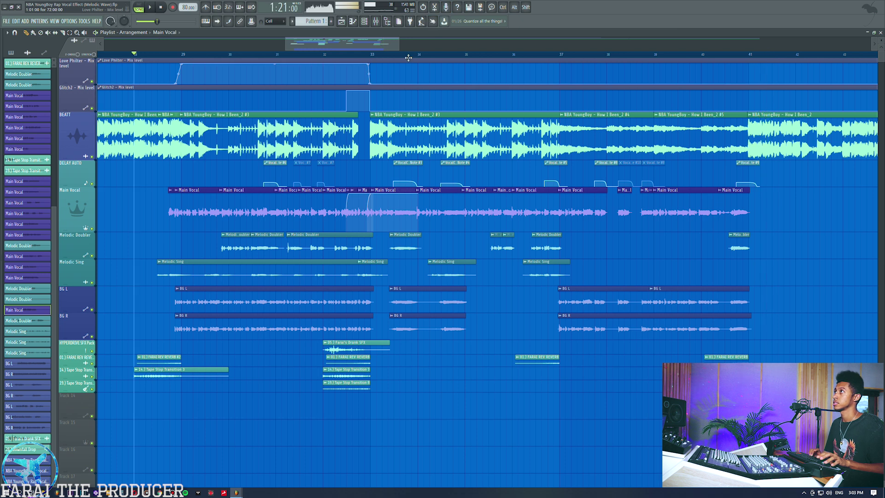
key("space")
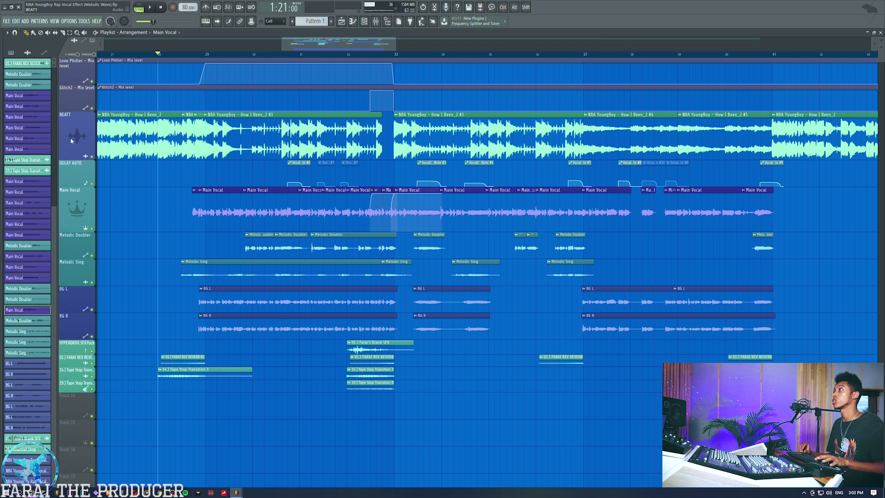
- Go through the beat and vocal tracks in the playlist, briefly selecting all BG L and BG R clips
left_click(72, 141)
left_click(77, 217)
left_click(77, 247)
left_click_drag(74, 258, 77, 347)
left_click(119, 296)
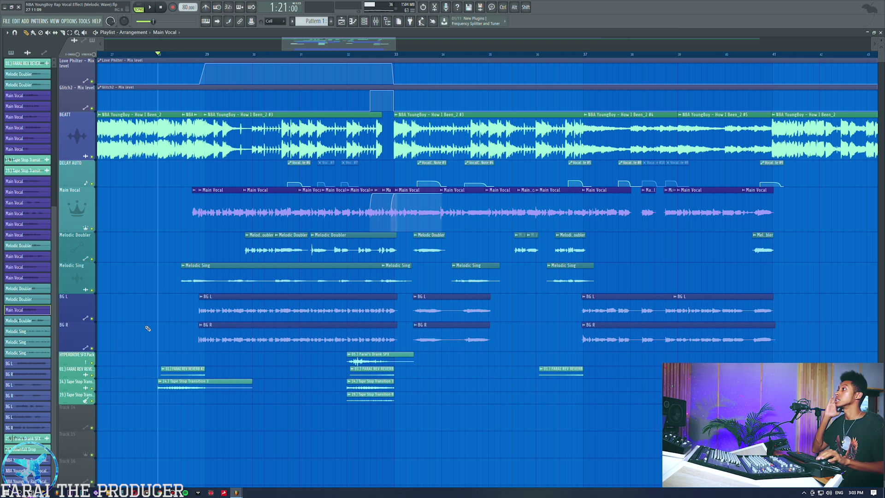
left_click_drag(122, 300, 132, 332)
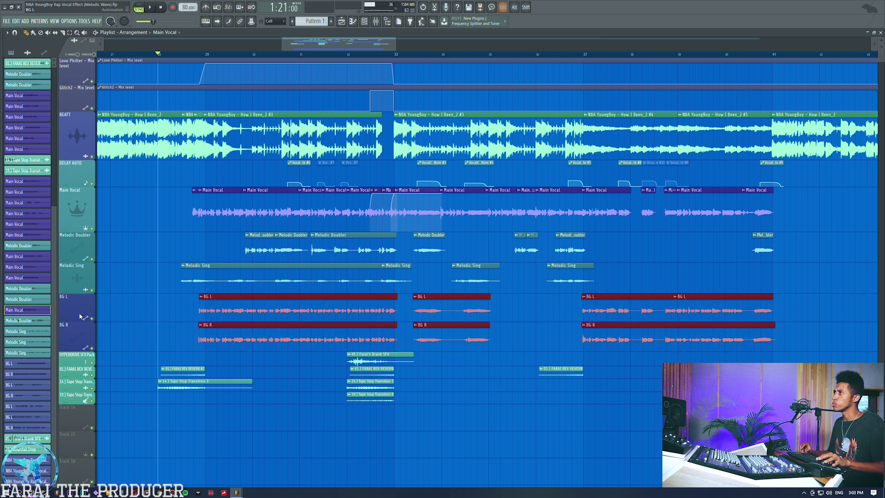
left_click(107, 317)
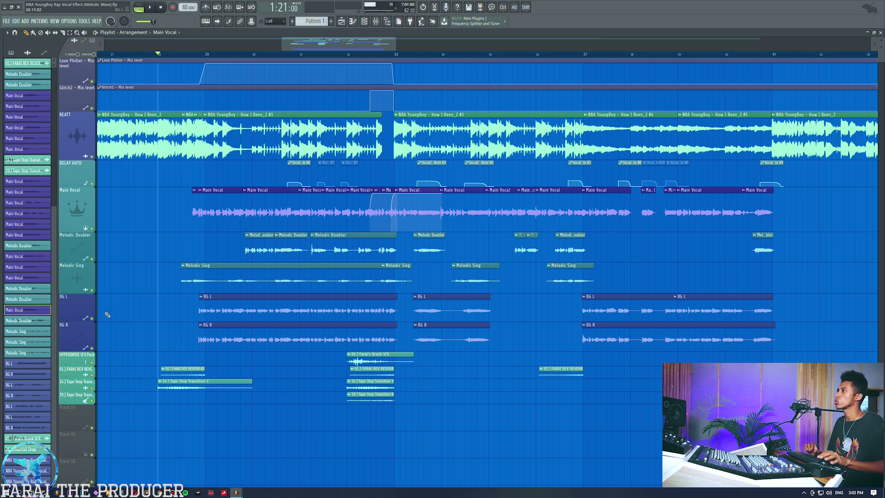
- Solo the BG L and BG R tracks together and play them from just before bar 29
right_click(94, 319)
left_click(93, 349)
left_click(199, 55)
key("space")
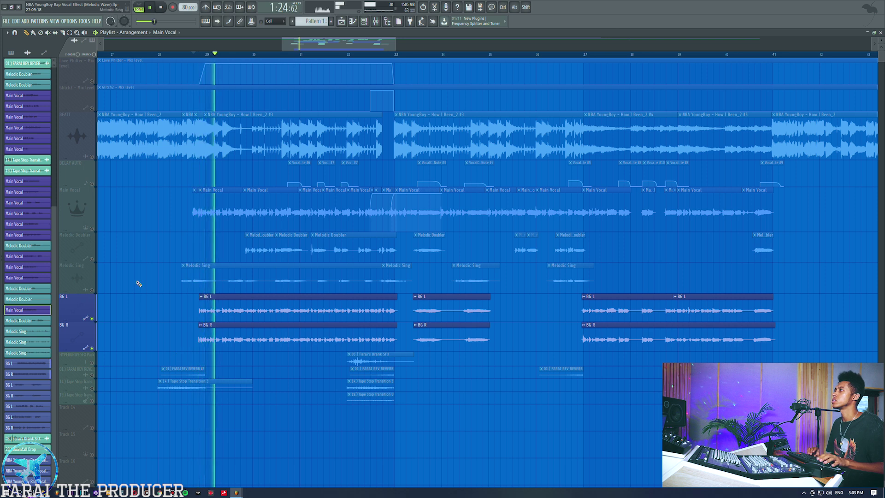
- Examine the Fruity Compressor and Fruity parametric EQ 2 slots on the BG Vocals mixer channel and stop playback
key("F9")
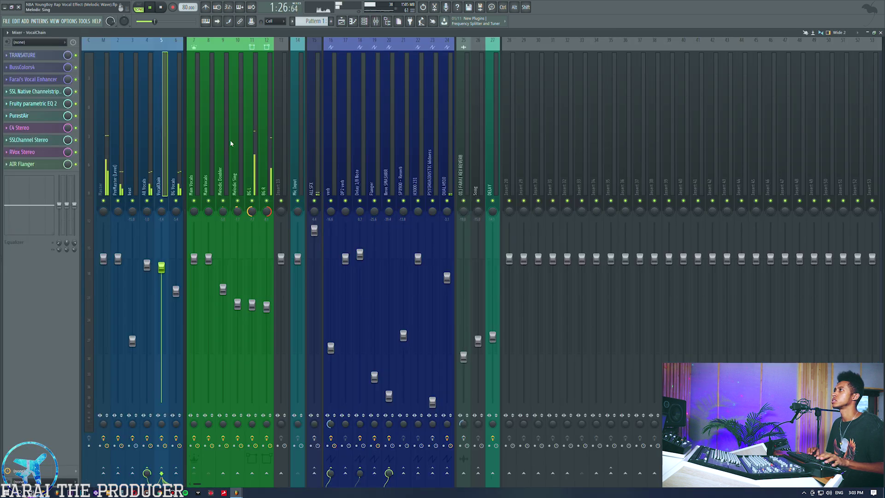
left_click(175, 138)
left_click(36, 67)
left_click(36, 67)
left_click(38, 79)
left_click(39, 80)
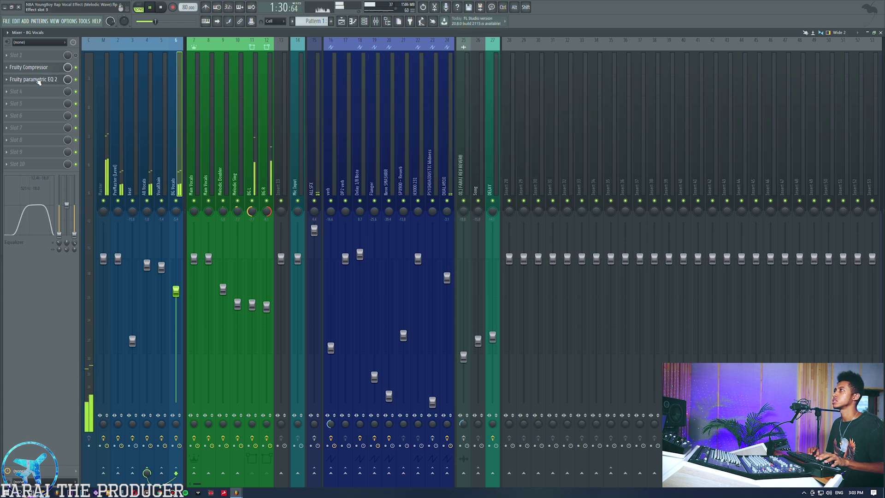
key("space")
- Unmute the Main Vocal track in the playlist and listen to it together with BG L and BG R
left_click(342, 22)
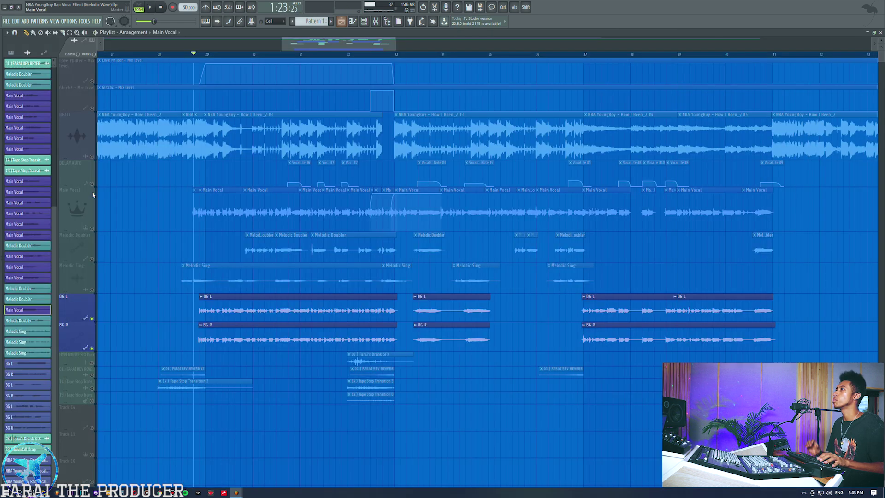
left_click(79, 221)
key("space")
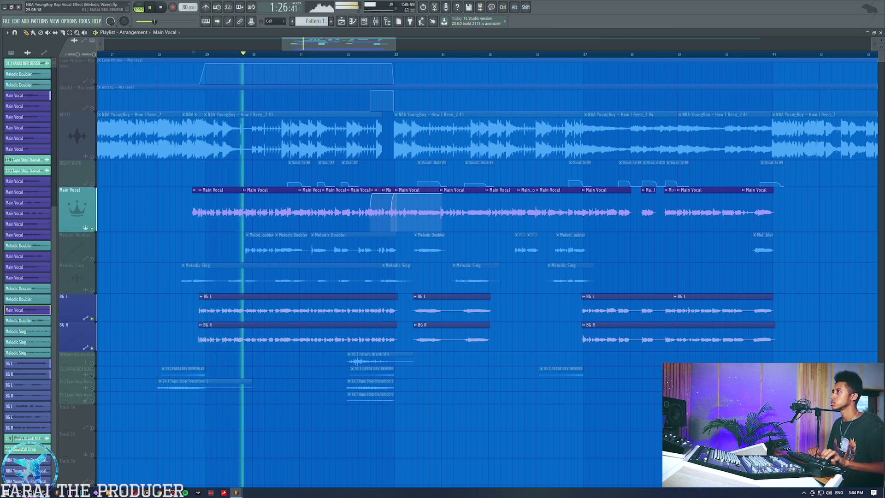
key("space")
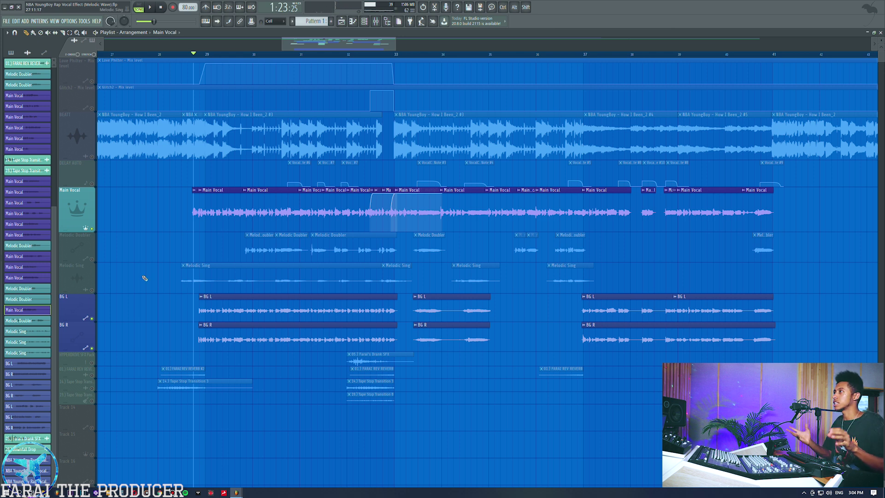
- Solo the Melodic Sing track and listen to it from about halfway through bar 30
left_click(93, 290)
left_click(275, 56)
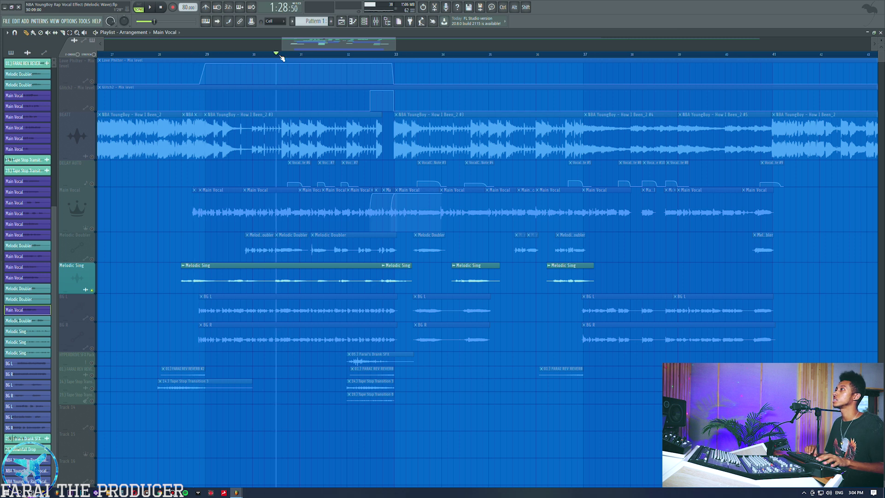
key("space")
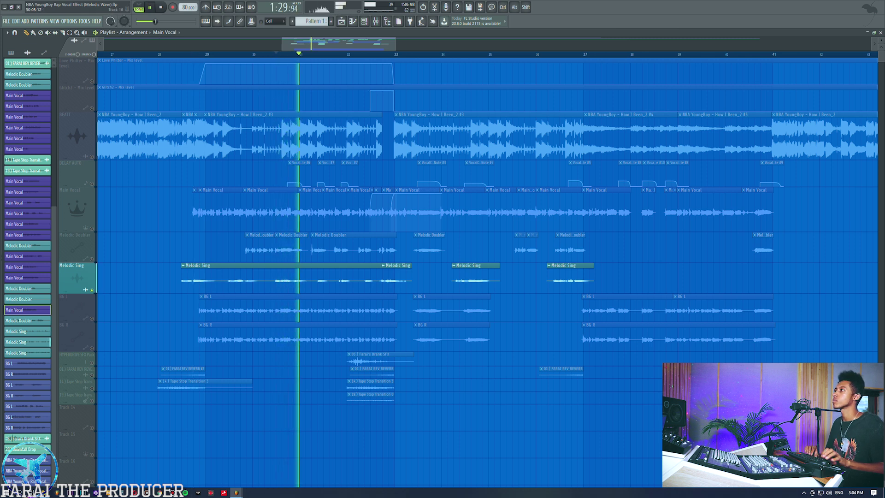
key("space")
- Solo the Melodic Doubler track and listen to it from just before bar 30
right_click(93, 259)
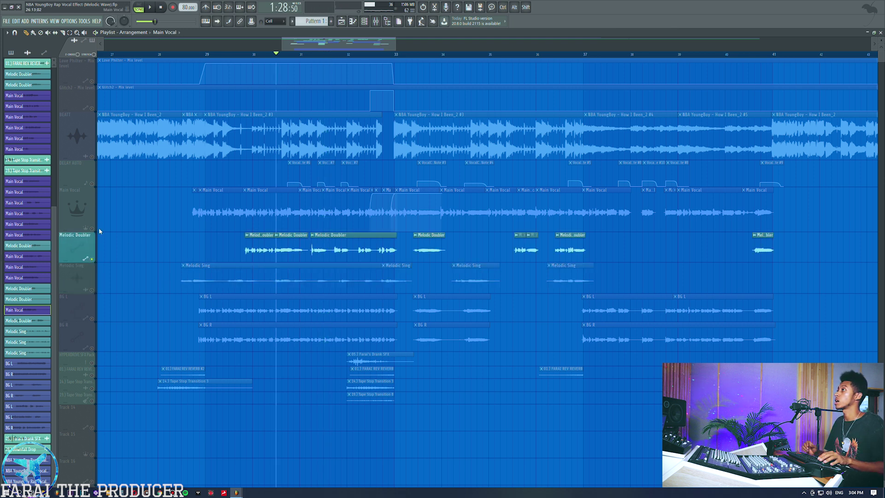
left_click(246, 55)
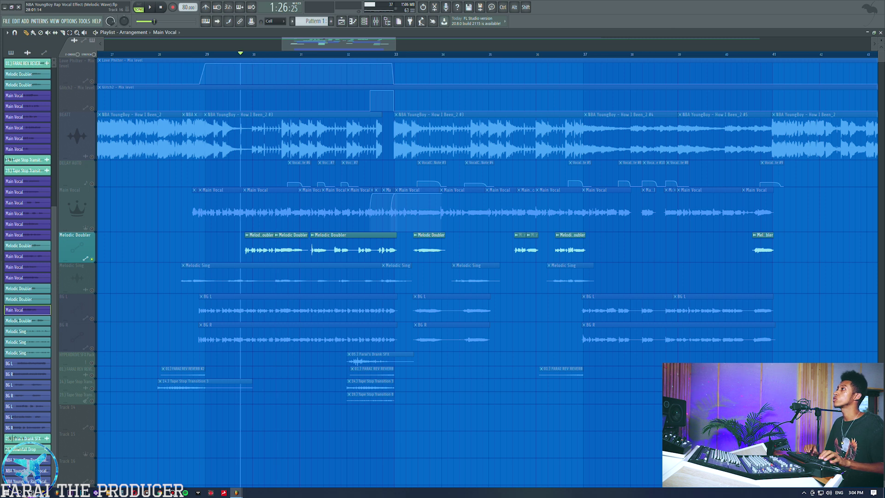
key("space")
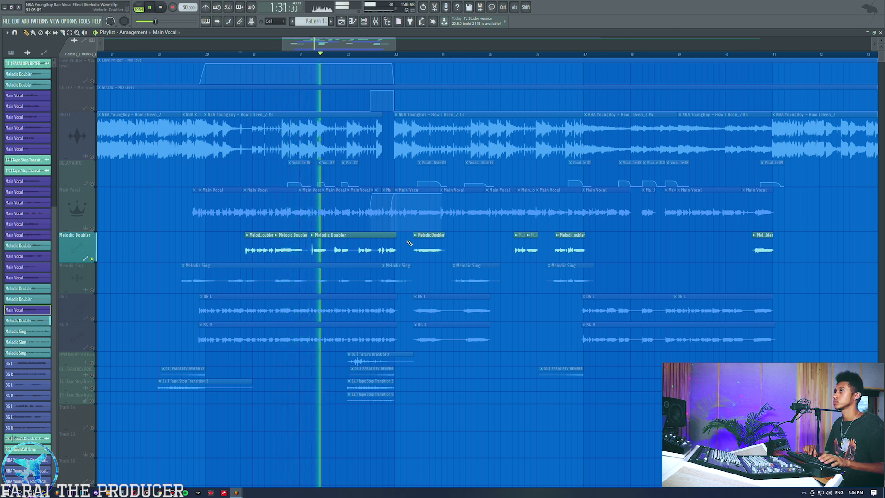
key("space")
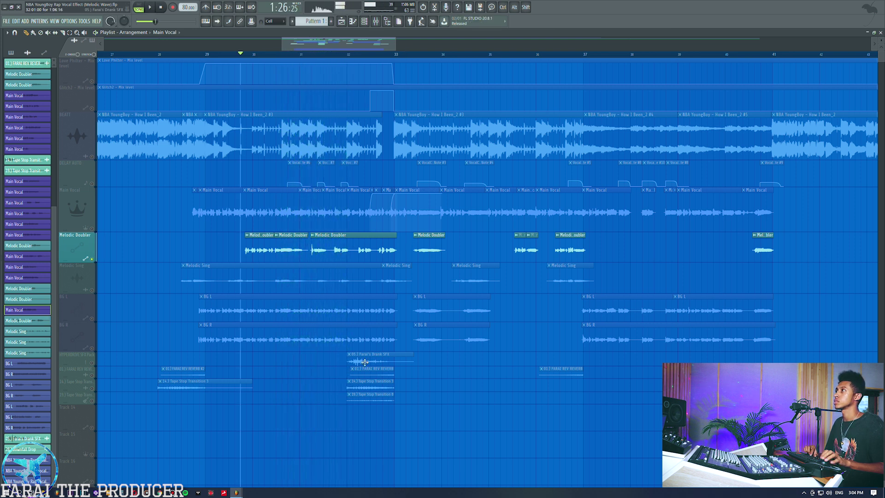
- Unsolo the Melodic Doubler track and briefly solo the Main Vocal track before restoring all playlist tracks
right_click(92, 260)
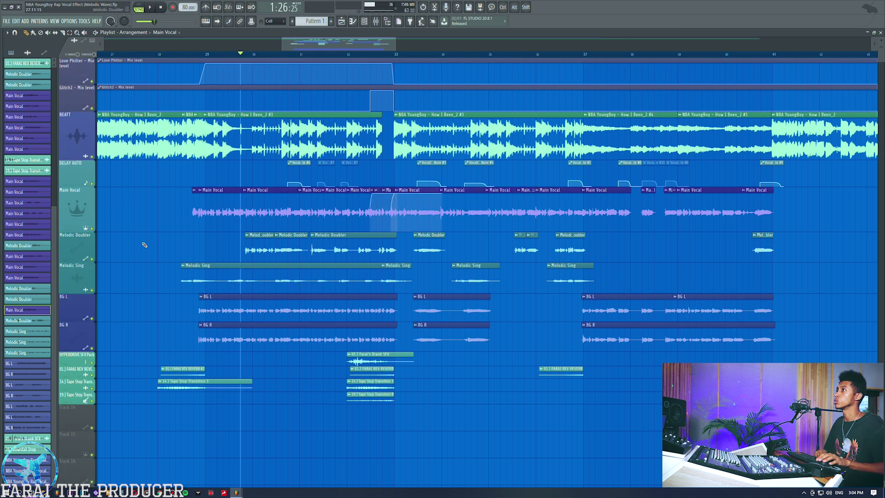
right_click(92, 229)
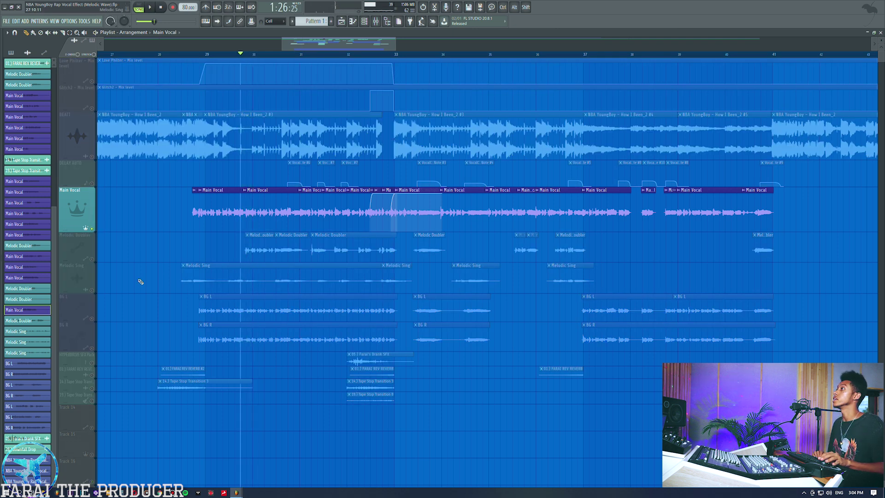
right_click(93, 229)
- Try SSL 4 as the audio input of the Mic Input mixer channel and reset the input to (none)
left_click(376, 21)
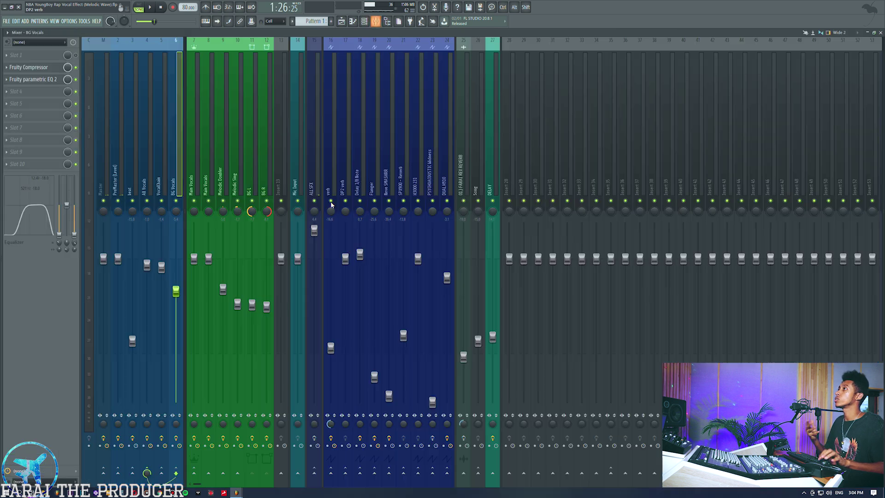
left_click(293, 136)
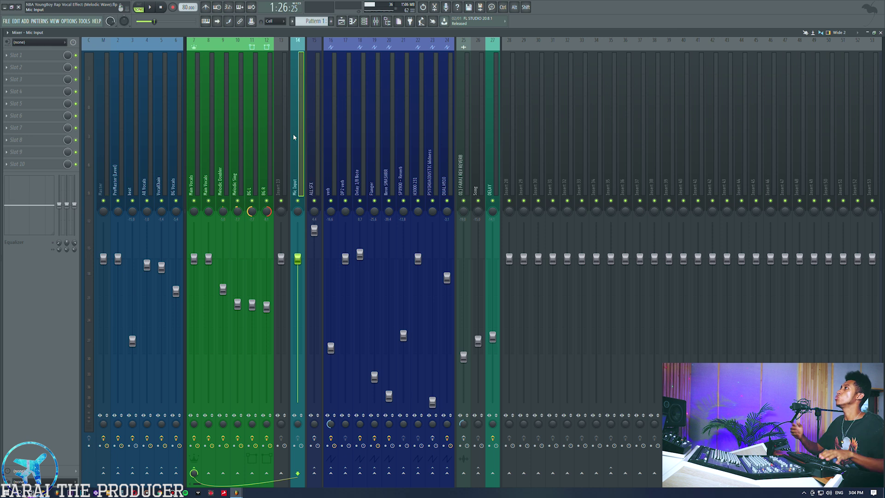
left_click(19, 41)
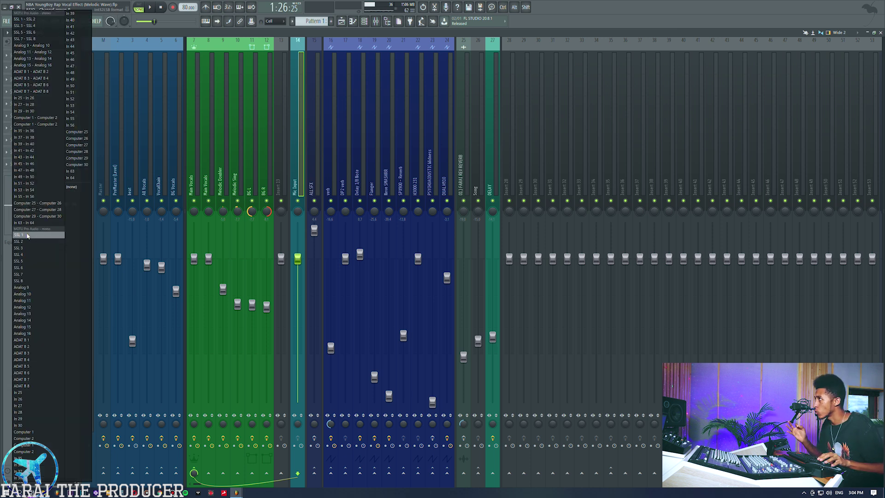
left_click(28, 257)
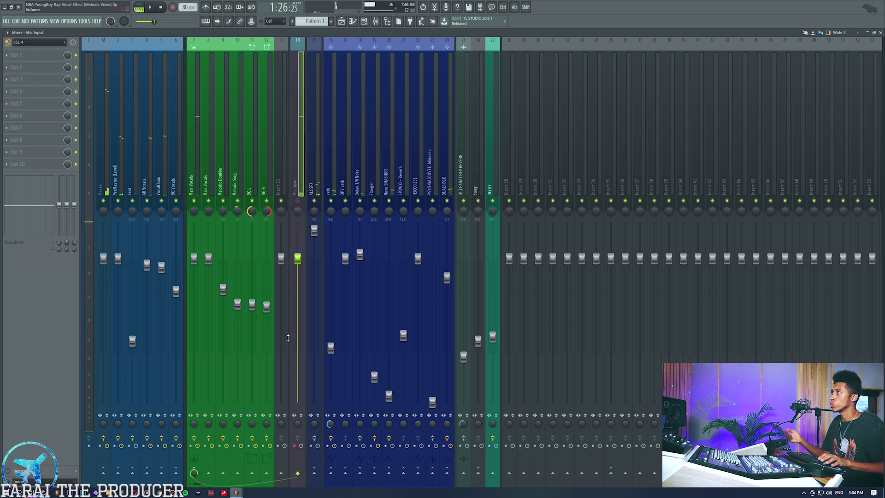
left_click(36, 44)
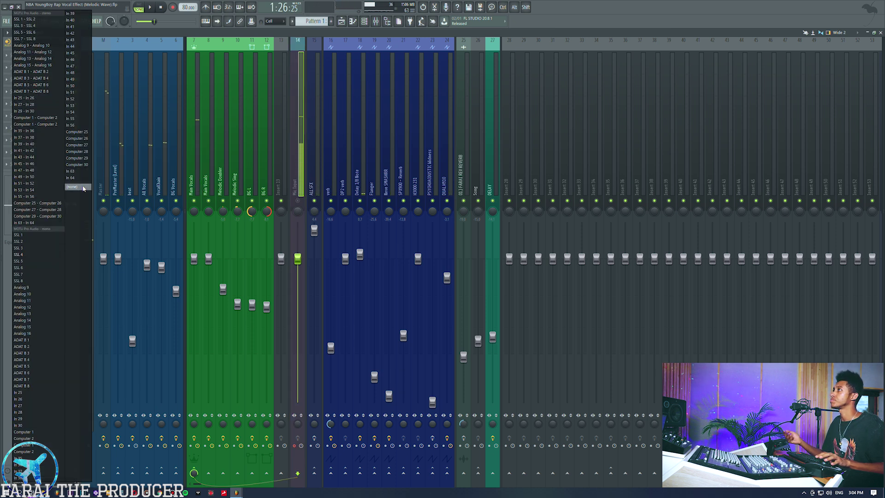
left_click(82, 187)
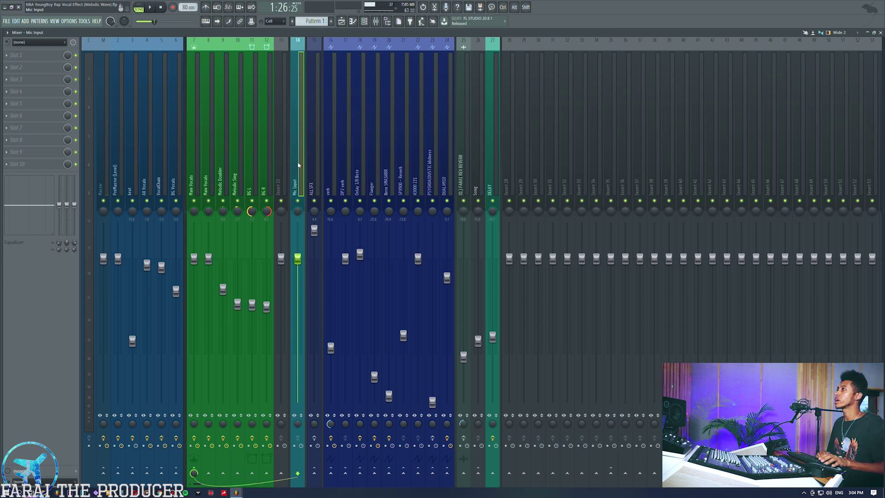
- Review the effect slots of the two Main Vocals, Melodic Doubler, Melodic Sing, BG L and BG R mixer channels
left_click(198, 157)
left_click(206, 155)
left_click(223, 157)
left_click(237, 158)
left_click(252, 159)
left_click(261, 160)
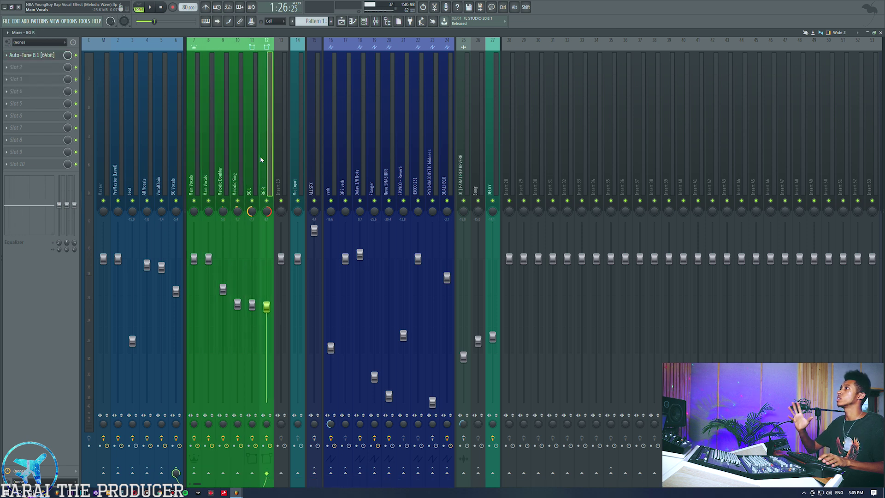
- Route the Mic Input channel to the second Main Vocals channel instead of the first
left_click(300, 180)
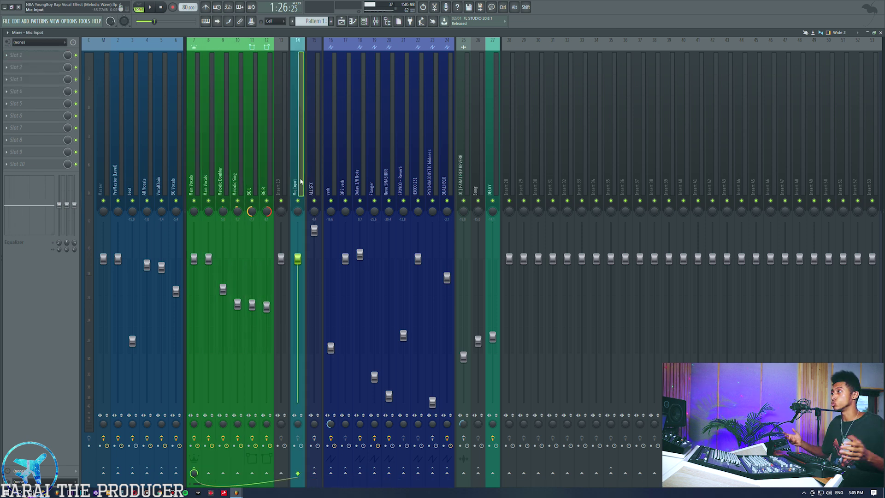
left_click(209, 473, "ctrl")
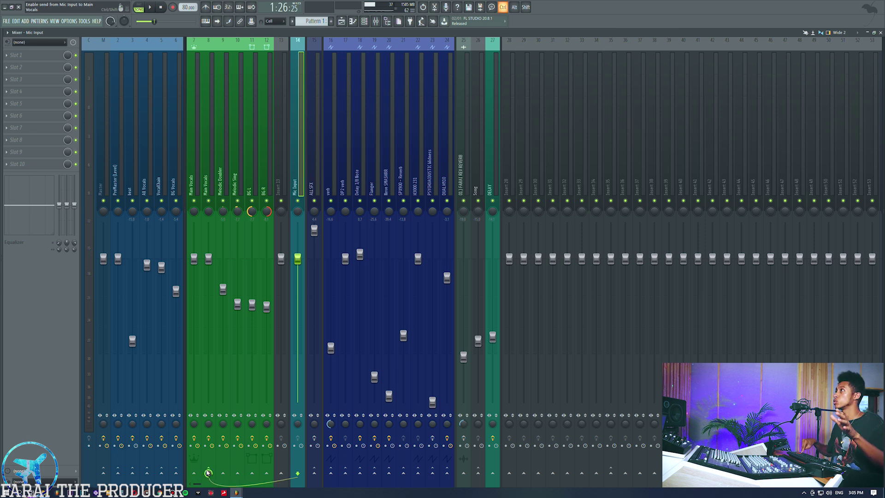
- Route the Mic Input channel in turn to Melodic Doubler, Melodic Sing, BG L and BG R, ending on the first Main Vocals channel
left_click(223, 473, "ctrl")
left_click(238, 473, "ctrl")
left_click(252, 473, "ctrl")
left_click(267, 474, "ctrl")
left_click(194, 473, "ctrl")
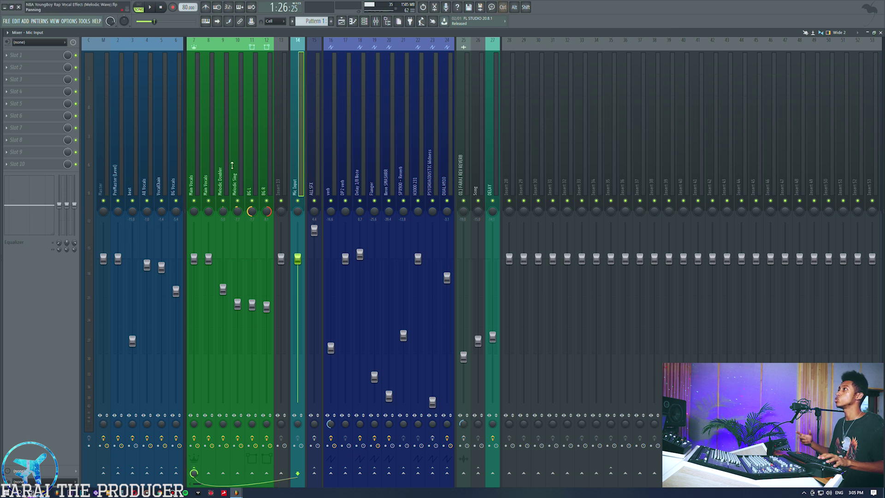
- Compare the effect slots of the first and second Main Vocals mixer channels
left_click(197, 153)
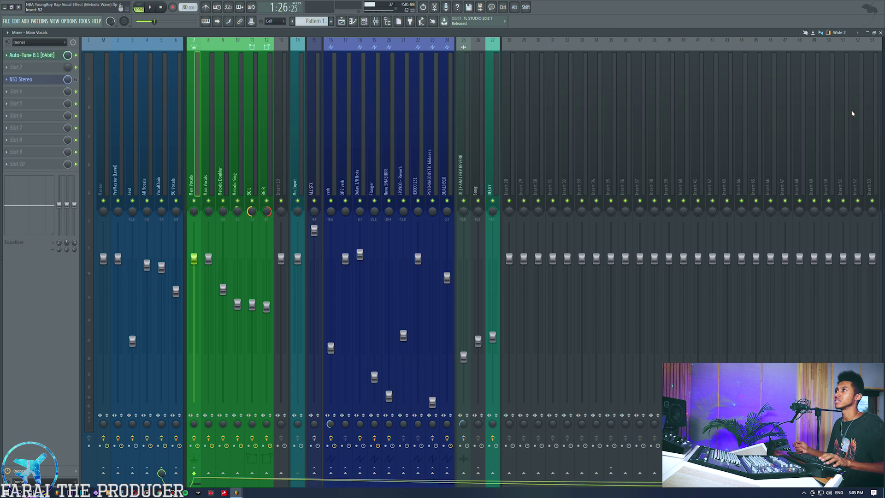
left_click(207, 140)
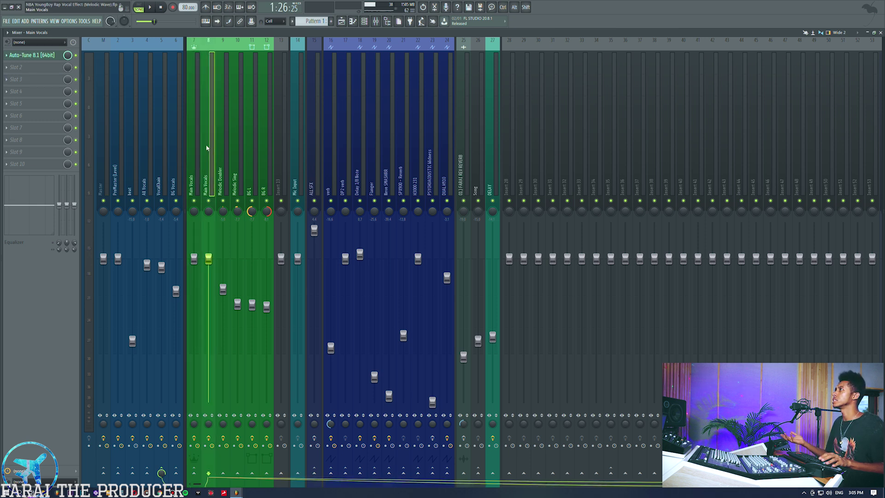
left_click(197, 153)
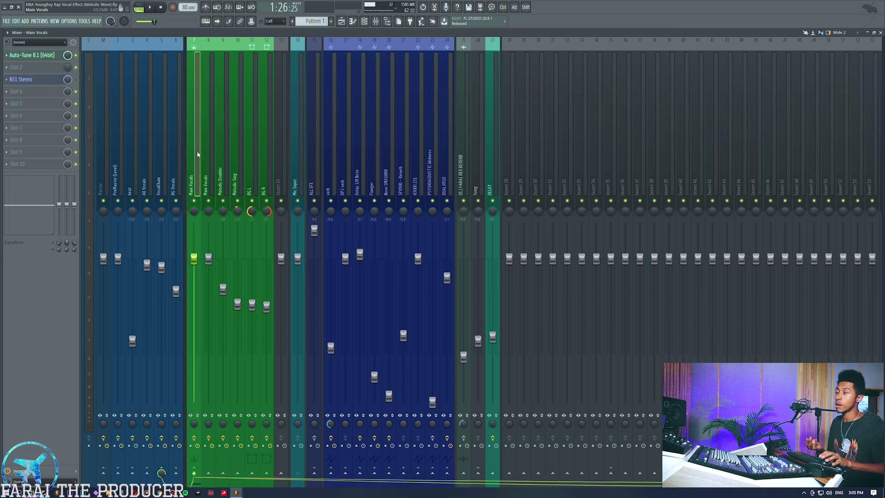
- Examine the Main Vocal clips in the playlist around bars 31 to 34, including where neighbouring takes meet
left_click(343, 23)
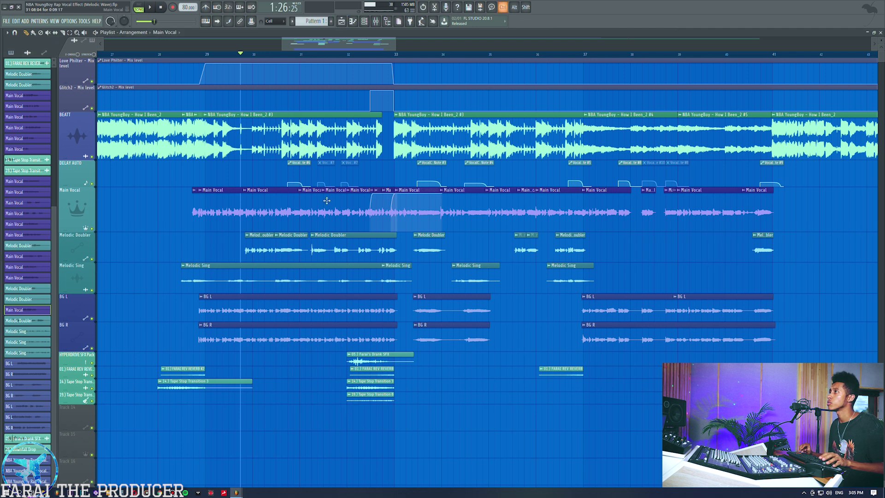
scroll(352, 57, "up", 5)
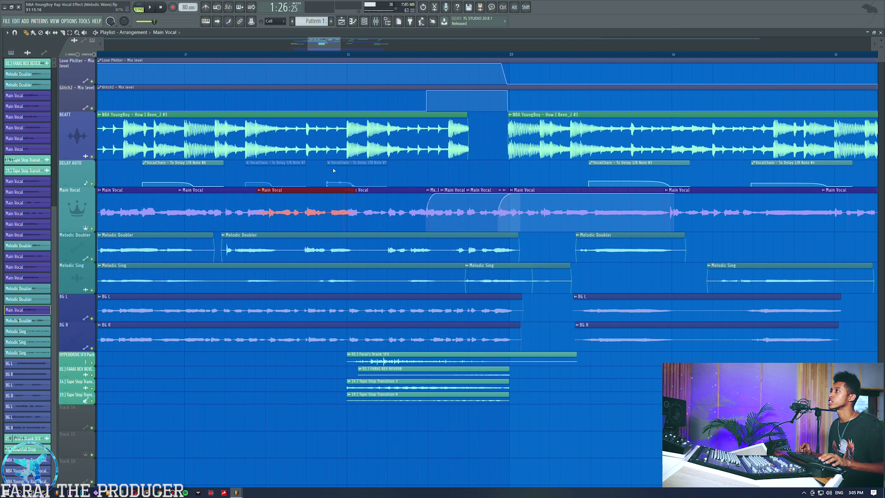
scroll(345, 57, "up", 3)
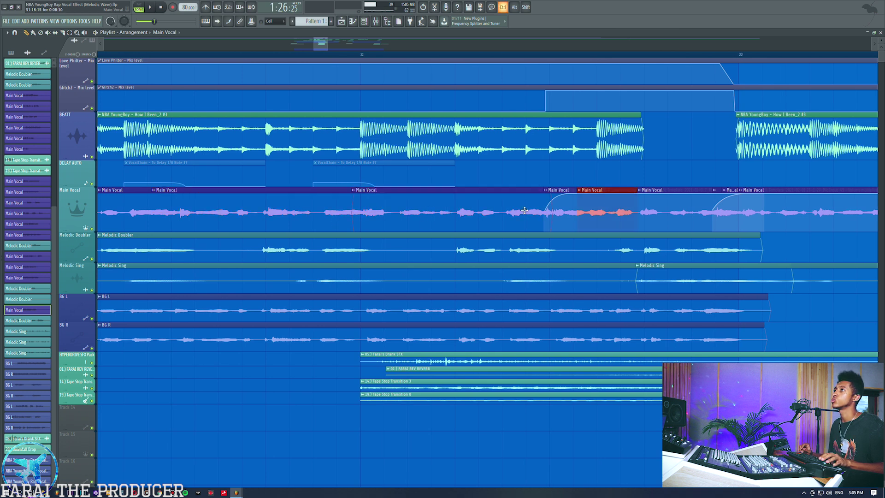
left_click(330, 46)
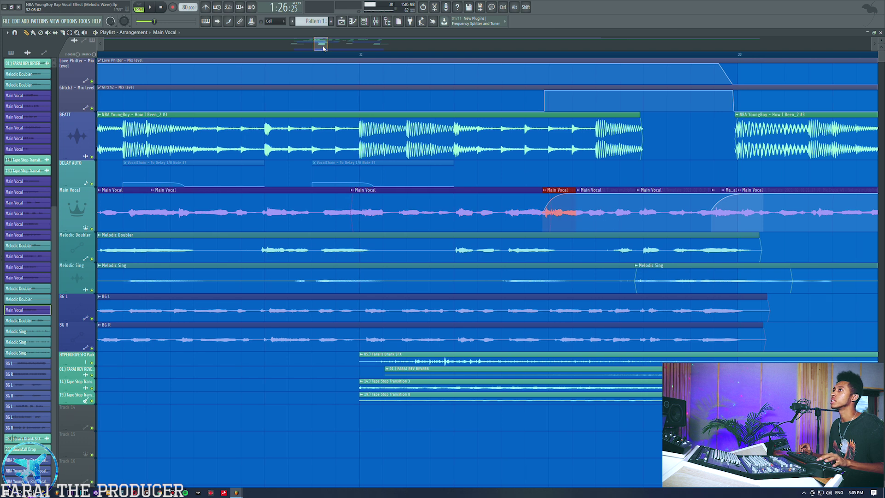
left_click(228, 208, "ctrl")
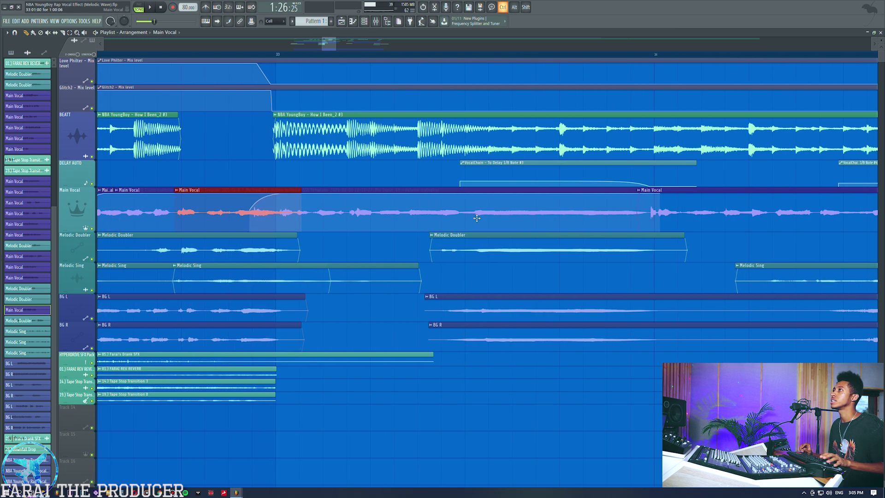
left_click(620, 215, "ctrl")
left_click(677, 214, "ctrl")
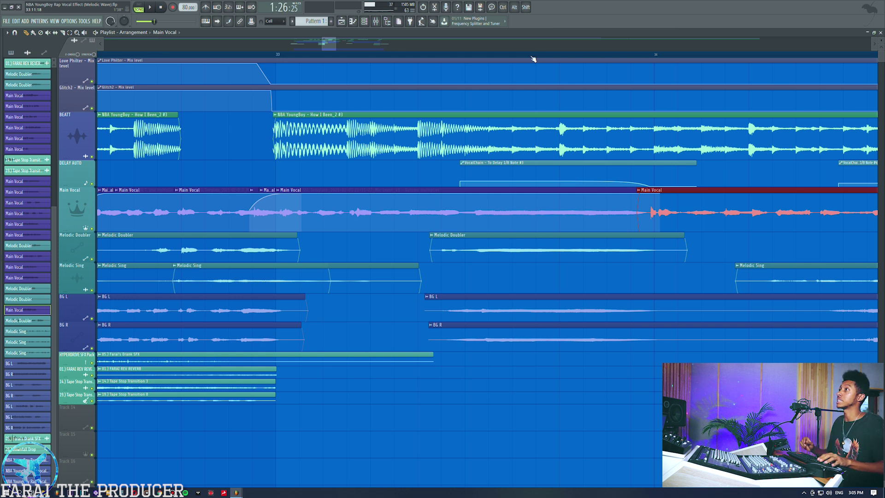
scroll(520, 59, "down", 5)
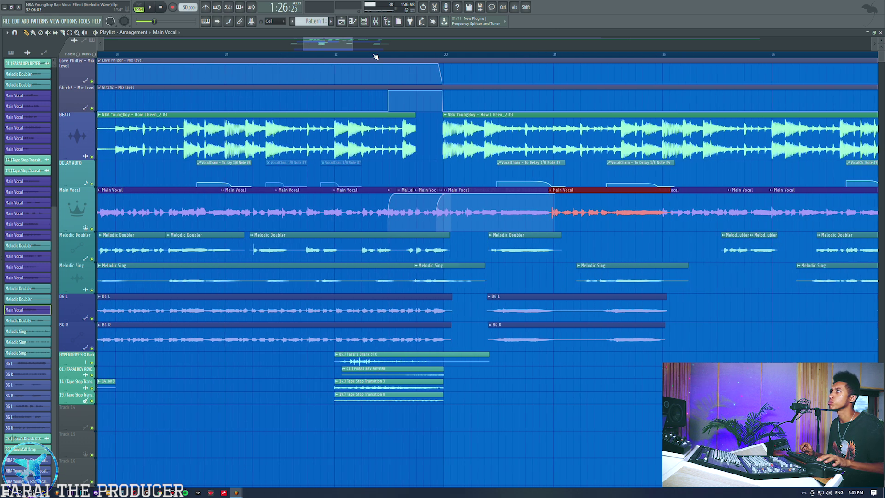
- Examine the overlapping Main Vocal takes near bars 29 and 30, selecting each clip in turn
scroll(307, 206, "left", 5)
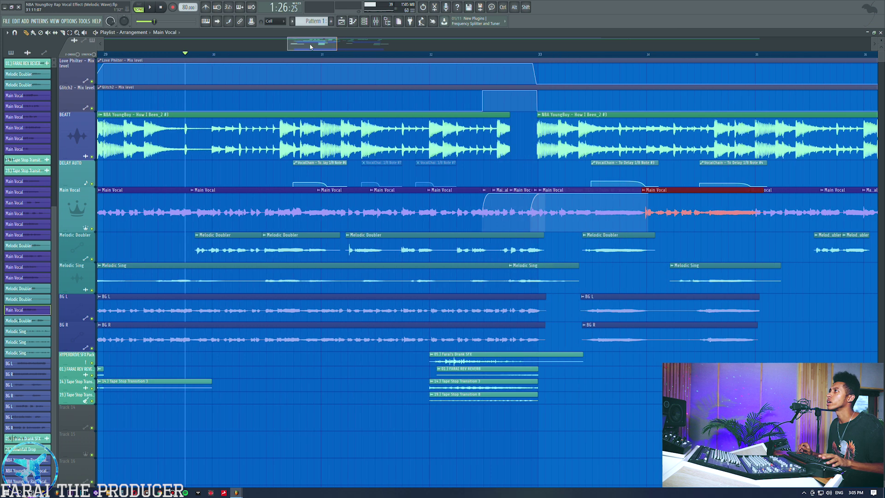
left_click(307, 205, "ctrl")
left_click(488, 208, "ctrl")
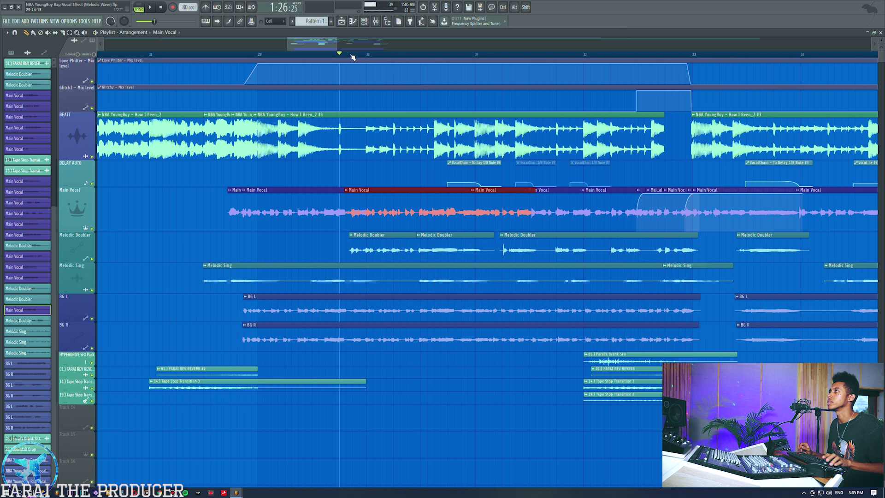
scroll(352, 57, "up", 4)
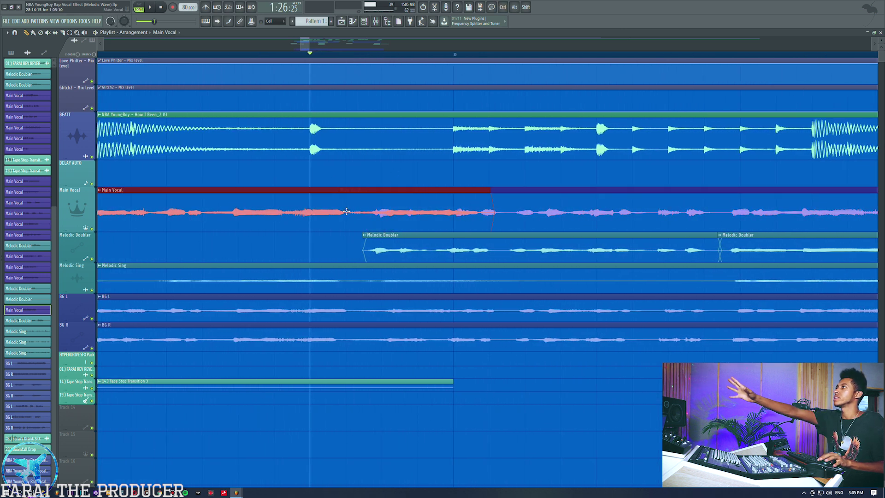
left_click(540, 211, "ctrl")
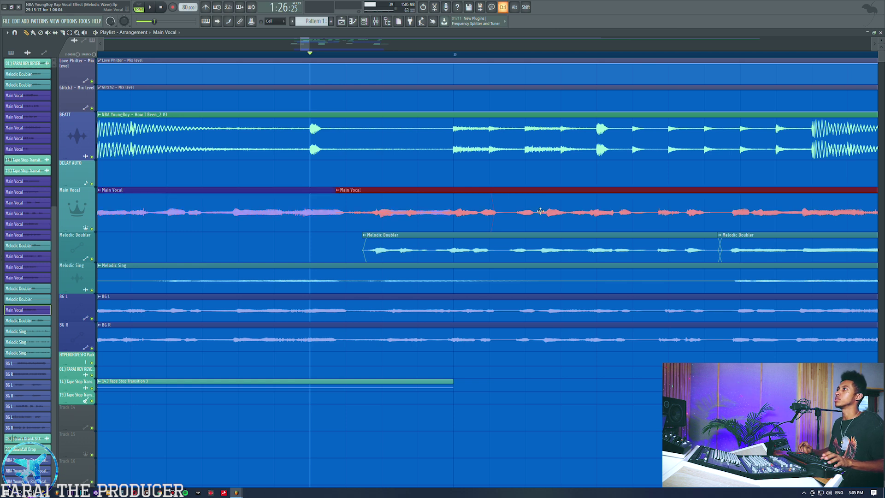
- Inspect the sample settings of the two overlapping Main Vocal clips, checking their mixer track assignment
double_click(284, 198)
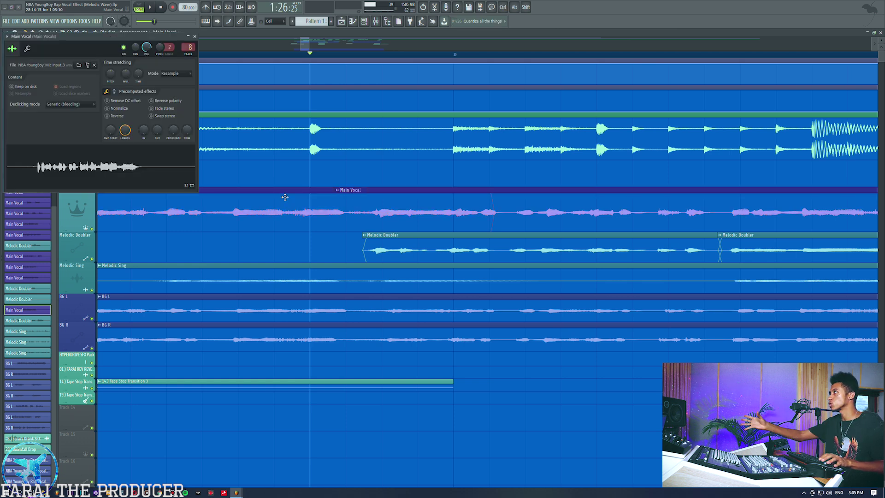
left_click(376, 21)
left_click_drag(148, 37, 513, 63)
left_click(342, 22)
double_click(565, 223)
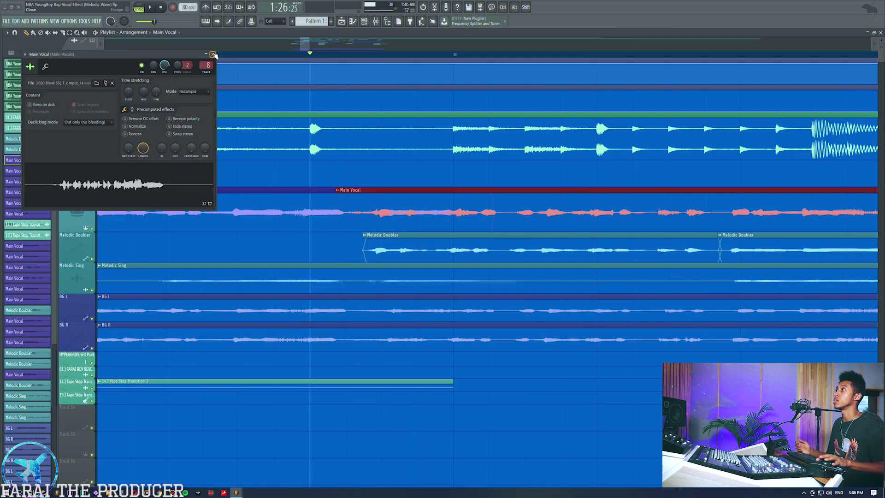
left_click(213, 55)
left_click(292, 209)
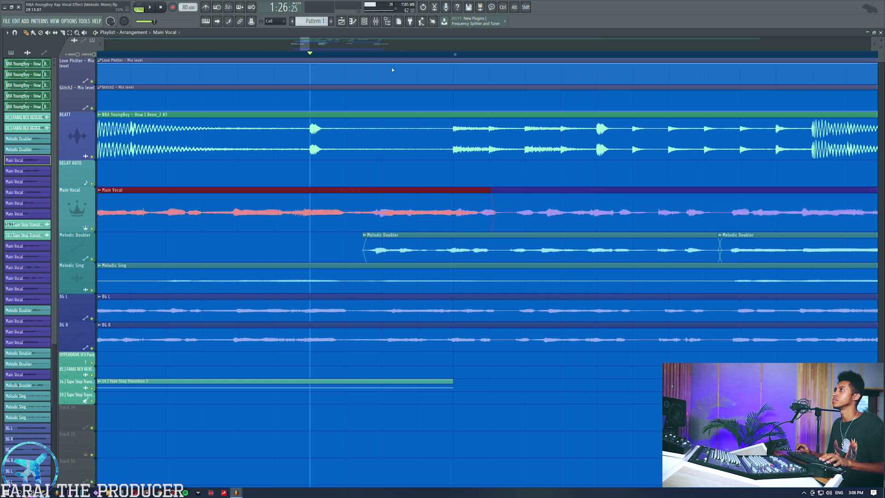
- Delete the Main Vocal clip near bar 29 and undo the deletion
scroll(381, 55, "down", 5)
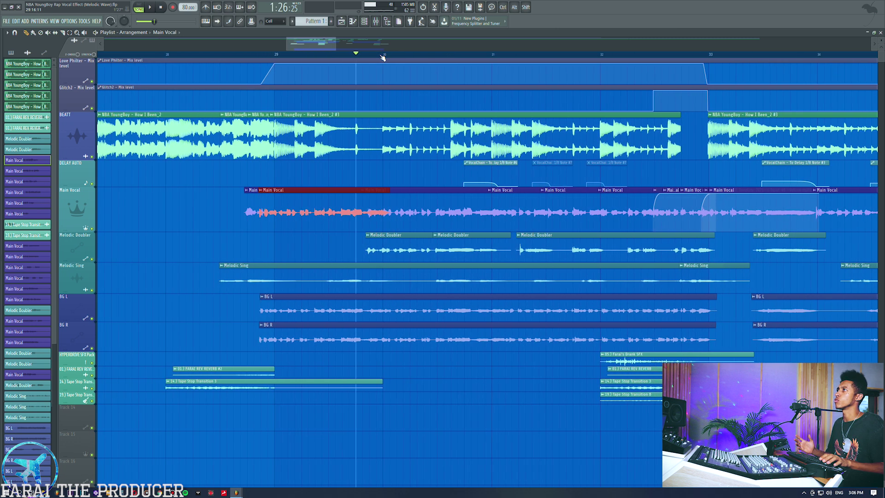
right_click(329, 203)
key("ctrl+z")
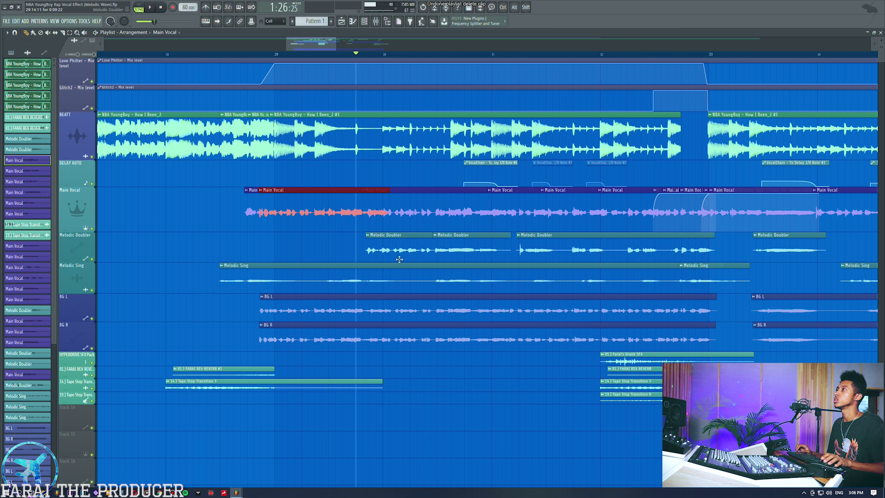
- Open Auto-Tune 8.1 on the first Main Vocals mixer channel and look at the second Main Vocals channel for comparison
left_click_drag(328, 44, 347, 43)
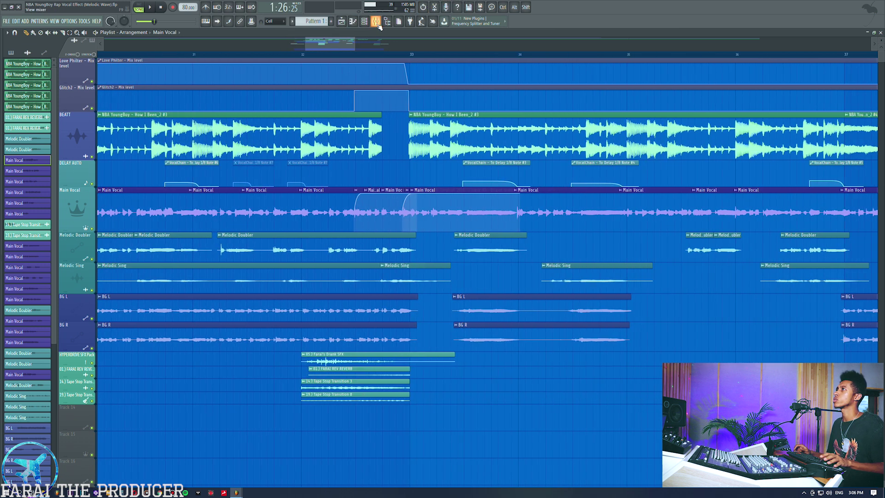
left_click(376, 22)
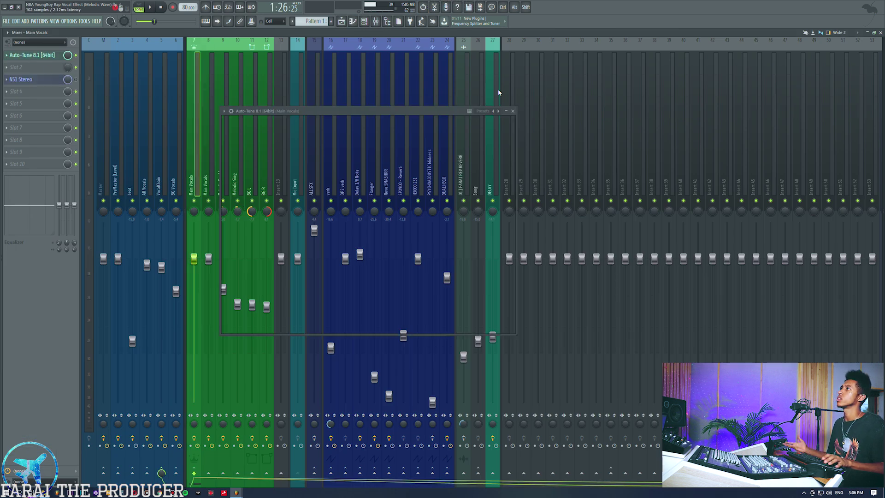
left_click(203, 160)
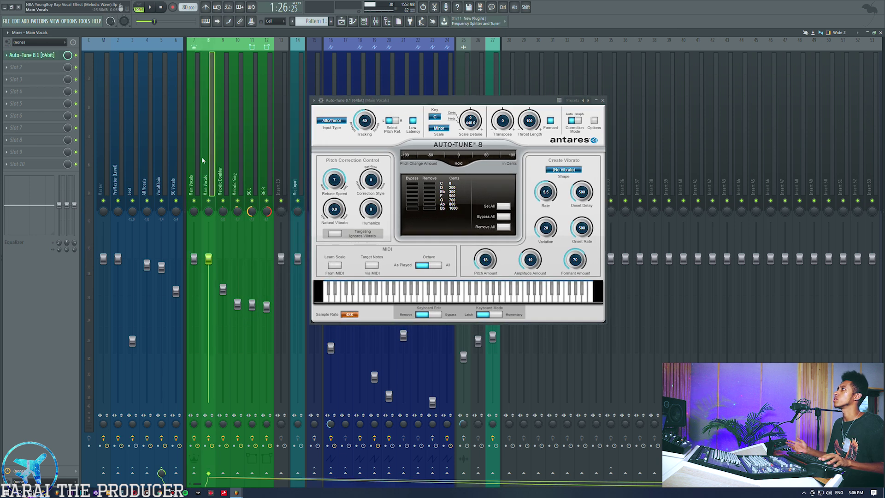
- Remove the NS1 Stereo effect from slot 3 of the first Main Vocals channel
left_click(194, 160)
left_click(18, 79)
left_click(27, 96)
left_click(27, 96)
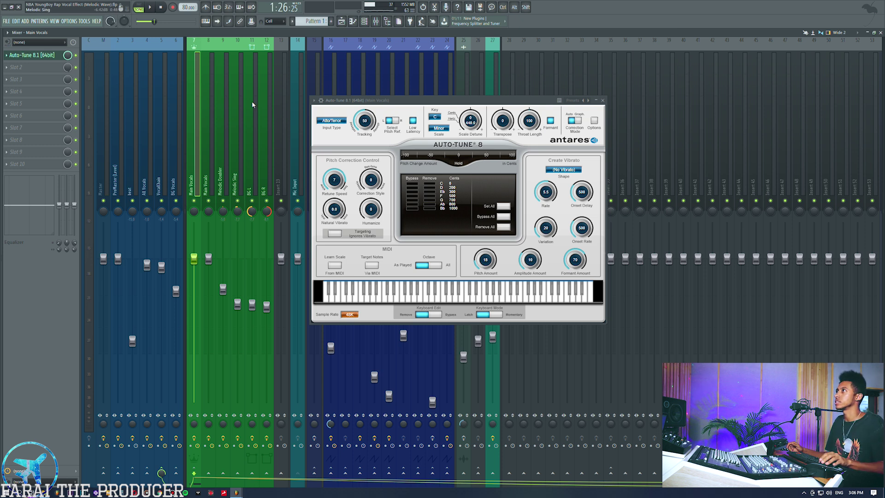
- Try Natural Vibrato at -12.0 with Targeting Ignores Vibrato enabled in Auto-Tune, and restore both settings
left_click_drag(354, 102, 304, 102)
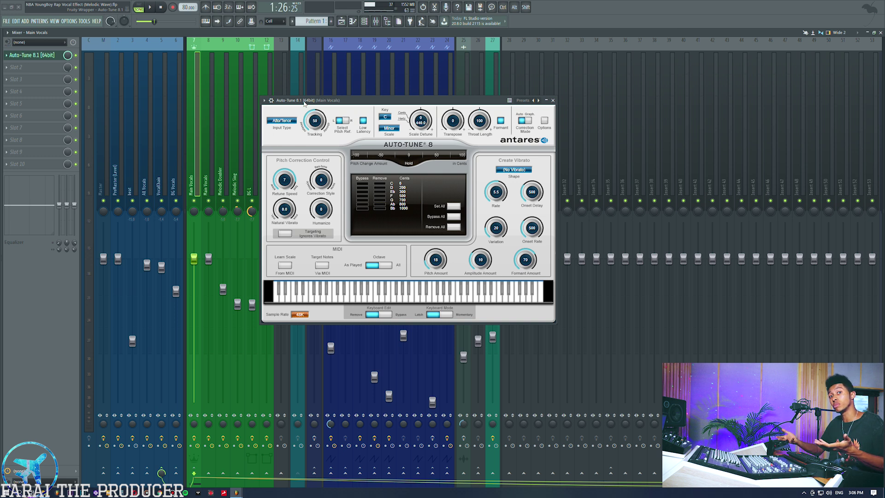
left_click_drag(303, 102, 317, 103)
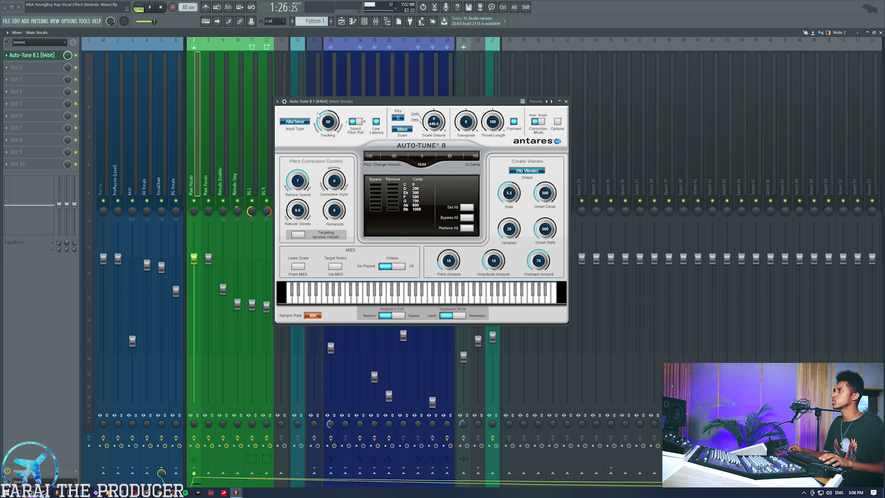
left_click_drag(317, 102, 322, 92)
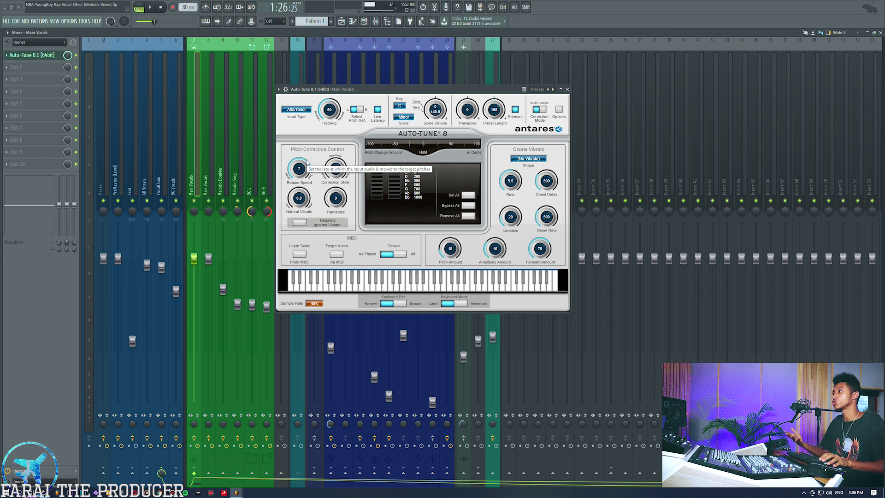
left_click_drag(298, 199, 299, 213)
left_click(300, 223)
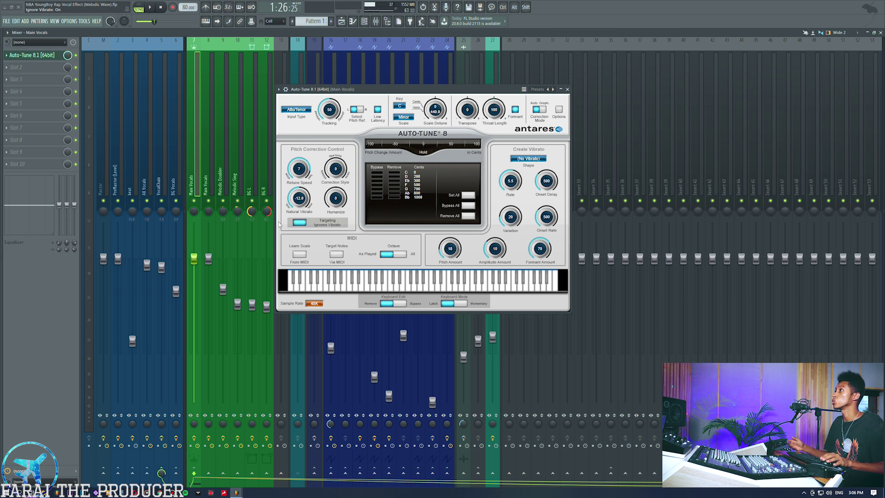
left_click_drag(300, 207, 299, 192)
left_click(300, 222)
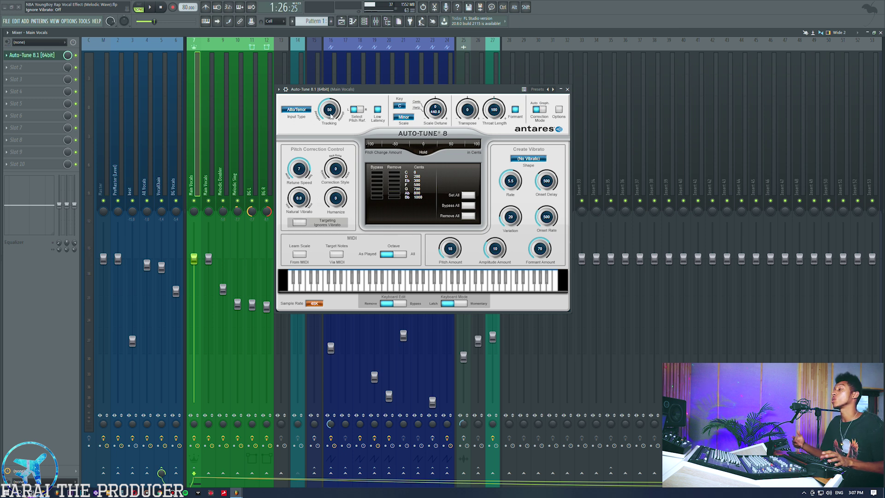
- Choose the Minor scale and the key of C in Auto-Tune
left_click_drag(332, 91, 328, 81)
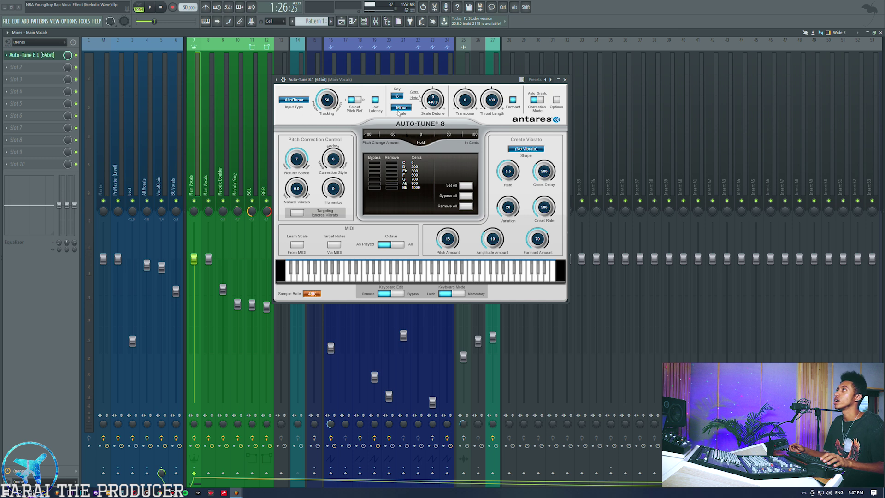
left_click(400, 106)
left_click(397, 103)
left_click(396, 98)
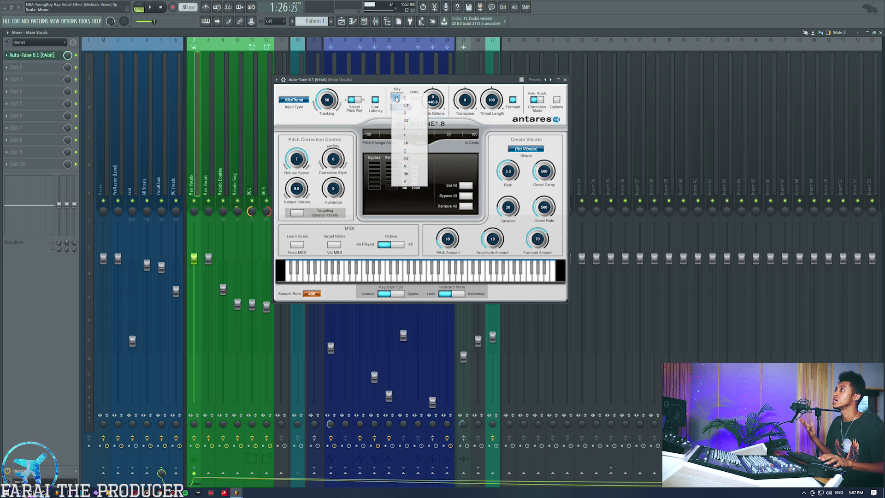
left_click(400, 96)
- Check the beat's key with HoRNetSongKeyMK2 on the beat channel, and close both it and Auto-Tune
left_click(135, 122)
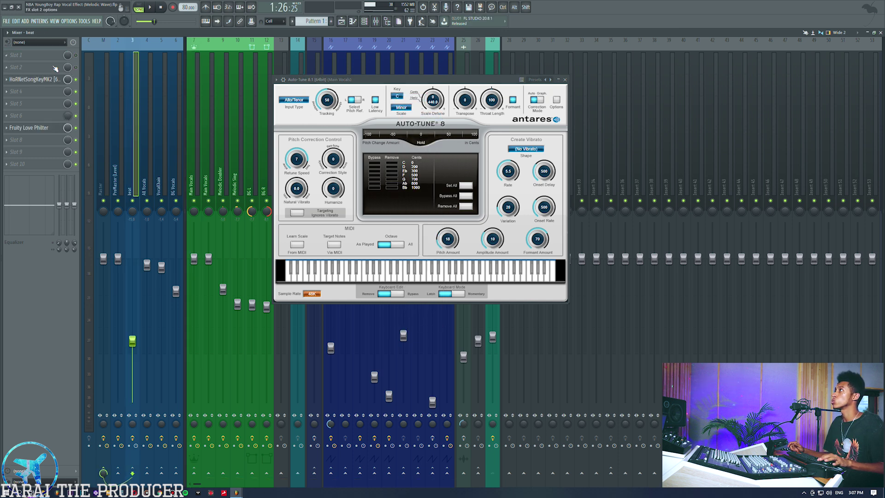
left_click(32, 79)
left_click_drag(666, 318, 636, 132)
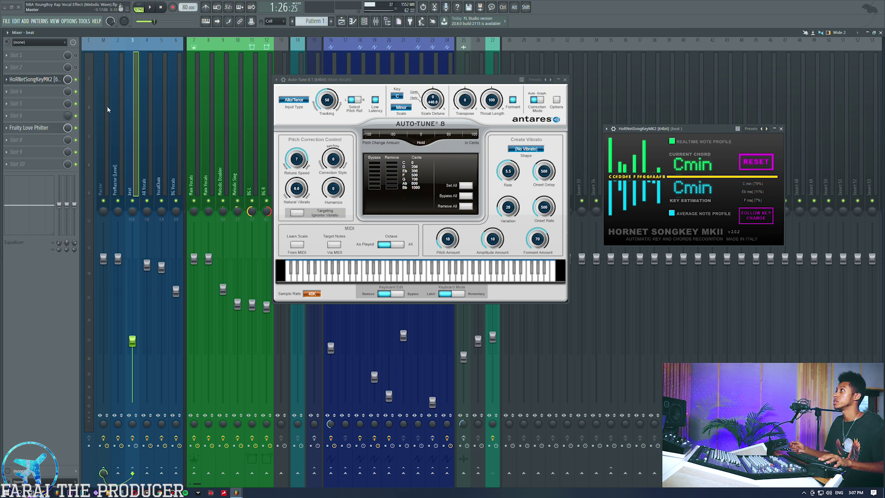
left_click(35, 79)
left_click(194, 104)
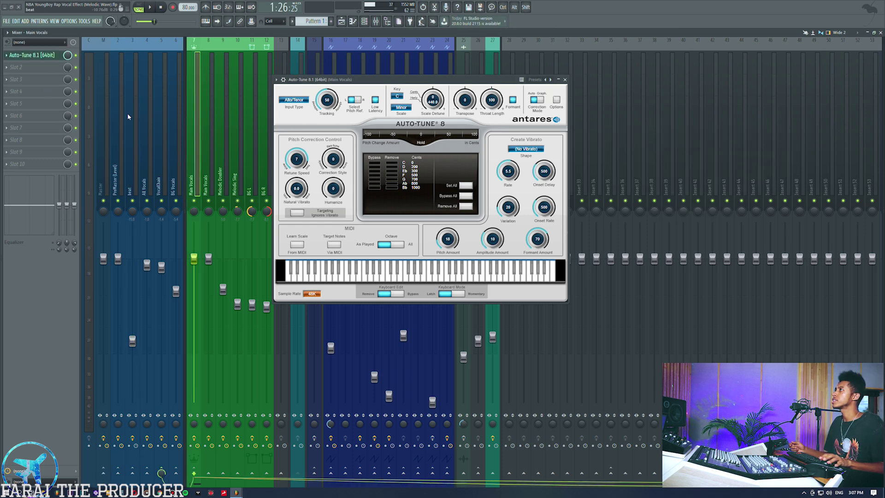
left_click(38, 55)
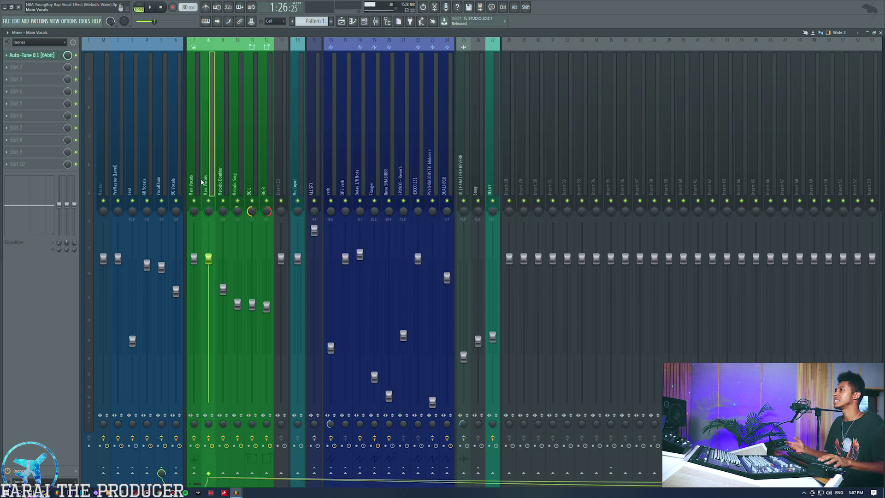
- Select the VocalChain mixer channel and check the name and color options of its TRANSATURE effect slot
left_click(159, 160)
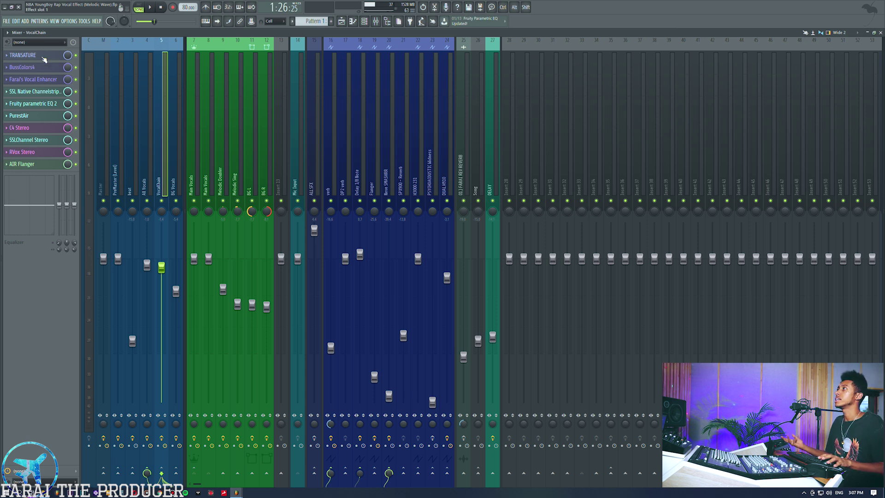
right_click(38, 71)
right_click(34, 58)
right_click(34, 58)
left_click(102, 60)
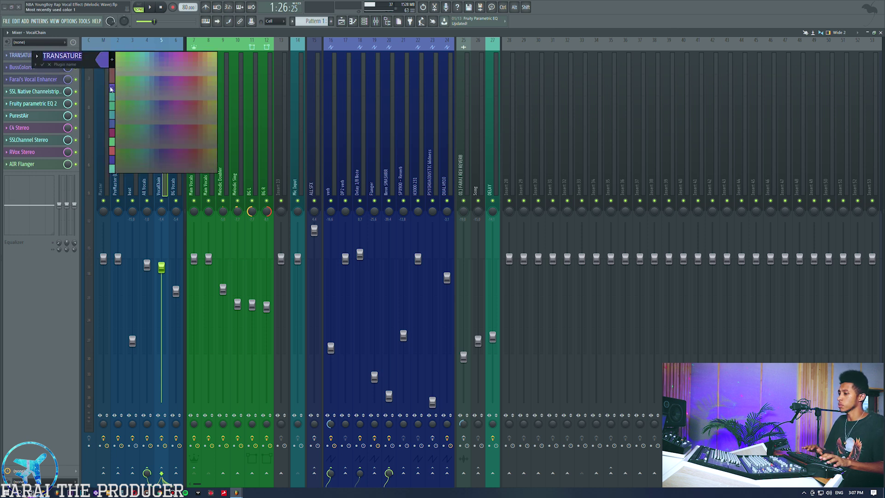
key("Escape")
key("Escape")
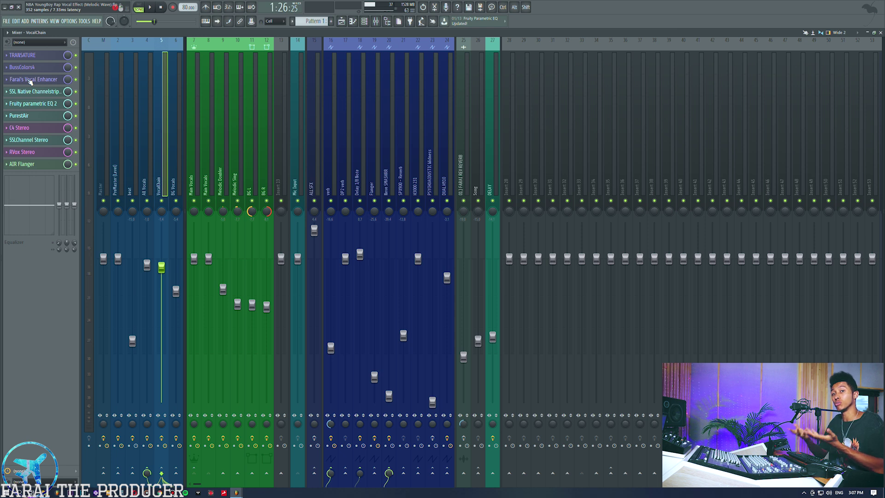
- Open TRANSATURE, BussColors4 and Farai's Vocal Enhancer from the VocalChain channel and arrange them without overlap
left_click(32, 56)
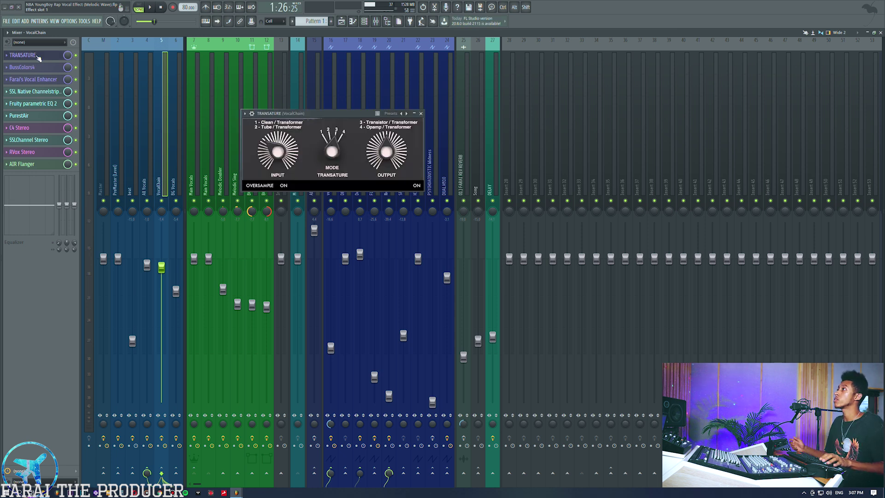
left_click(33, 68)
left_click_drag(294, 214, 649, 80)
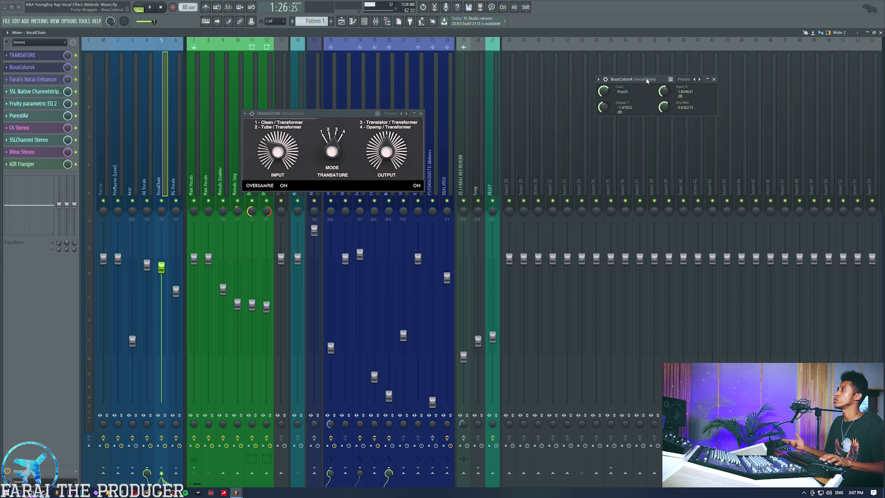
left_click_drag(340, 116, 471, 59)
left_click(32, 79)
left_click_drag(506, 299, 621, 324)
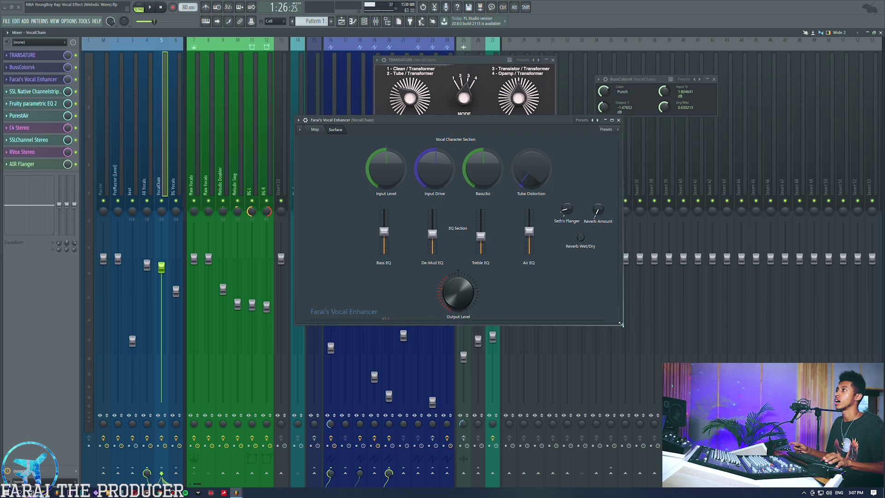
left_click_drag(466, 121, 610, 178)
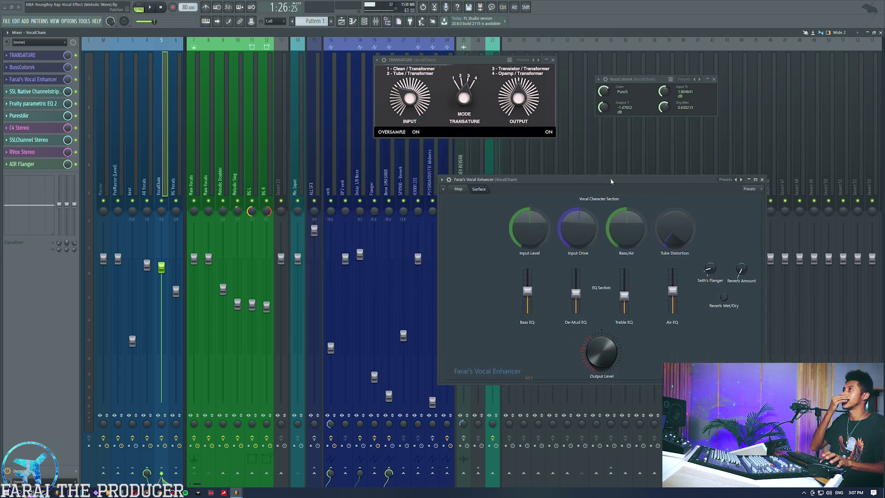
- Review the TRANSATURE controls, the BussColors4 Color setting and the surface controls of Farai's Vocal Enhancer
left_click(28, 55)
left_click(27, 55)
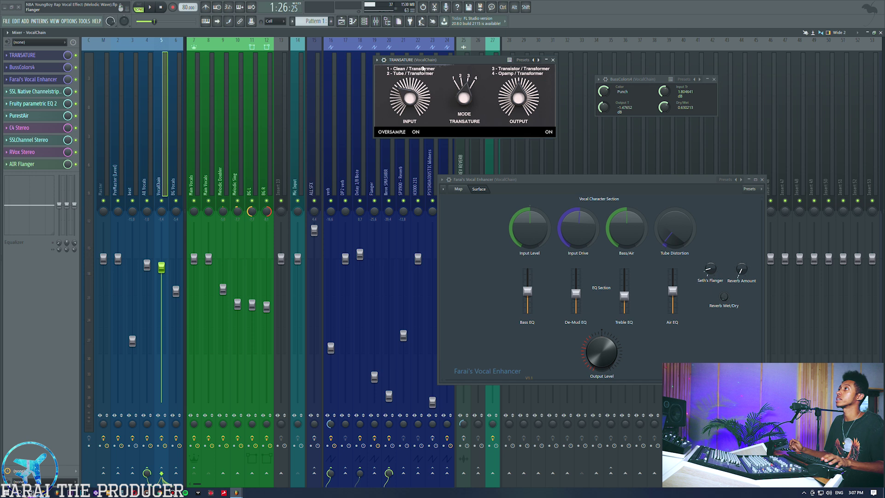
left_click_drag(426, 62, 434, 68)
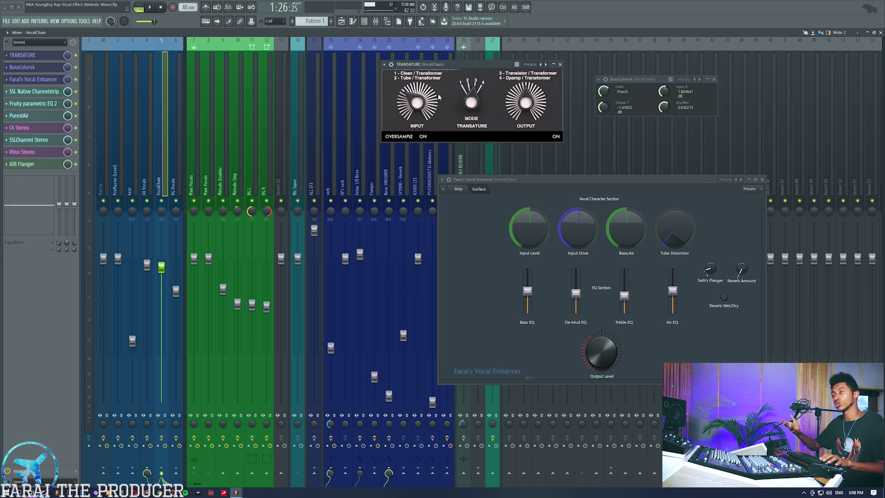
left_click_drag(624, 81, 607, 82)
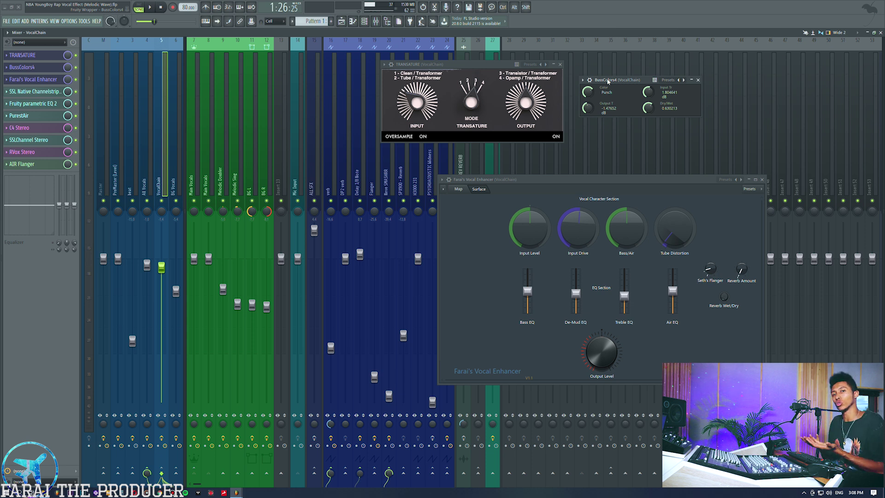
left_click_drag(607, 82, 612, 87)
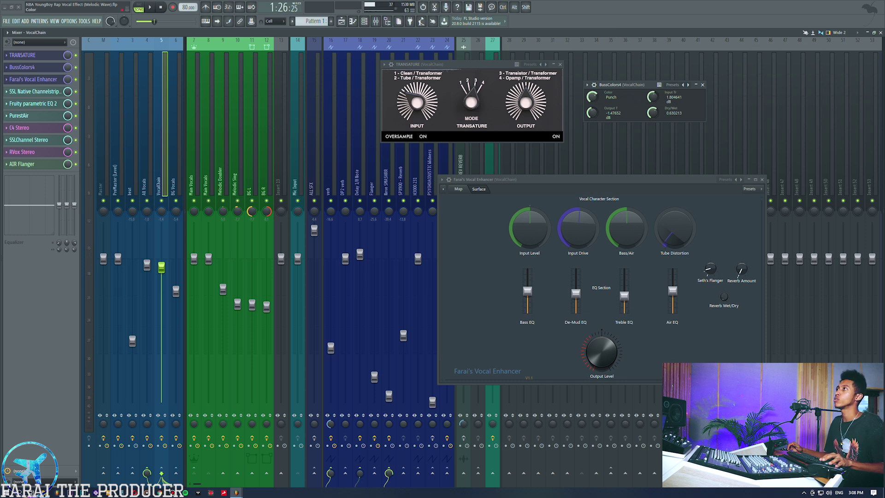
left_click_drag(593, 96, 592, 74)
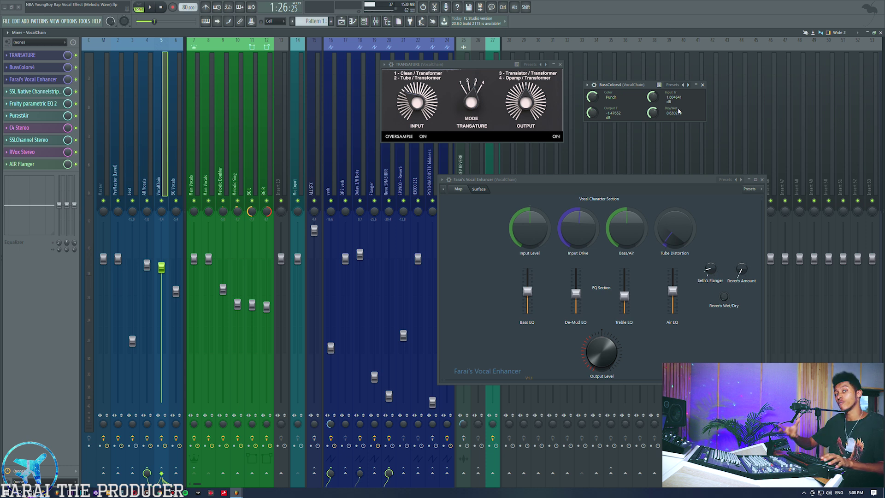
left_click_drag(555, 181, 541, 170)
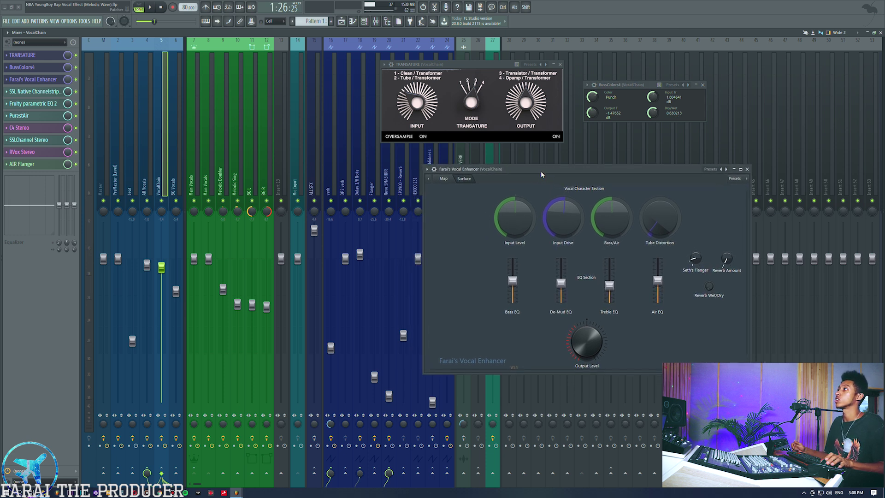
- Compare the song from 1:42:00 with TRANSATURE, BussColors4 and Farai's Vocal Enhancer bypassed and enabled
left_click(76, 55)
left_click(76, 67)
left_click(75, 79)
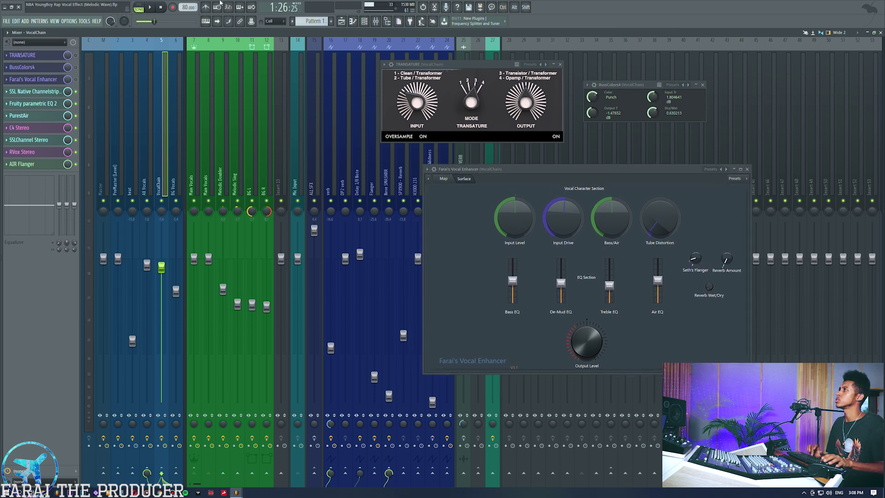
key("space")
key("space")
left_click(342, 21)
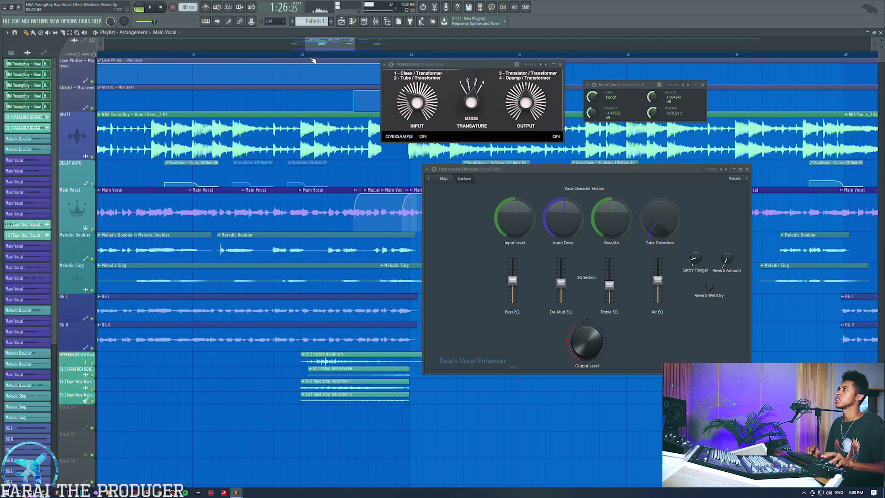
left_click(348, 55)
key("space")
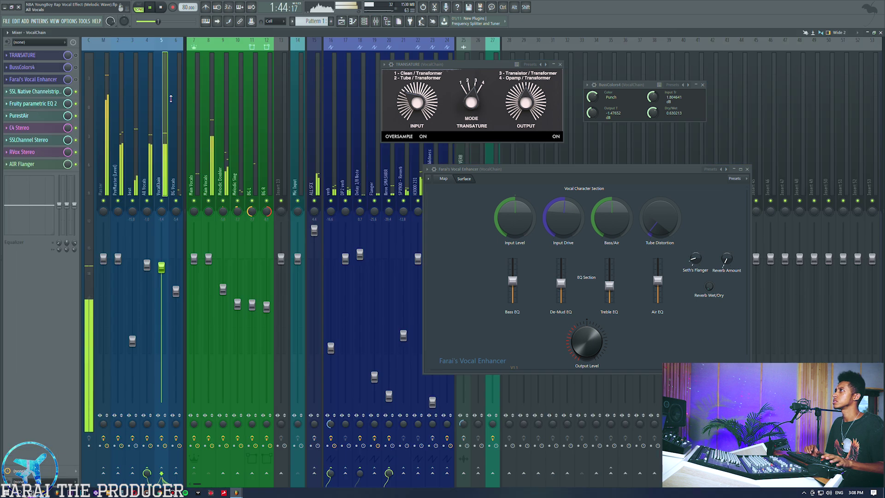
left_click(375, 21)
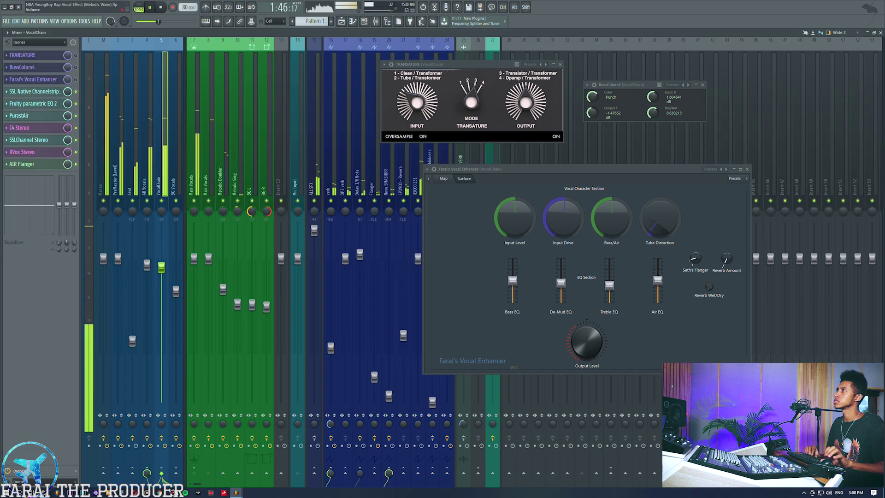
key("space")
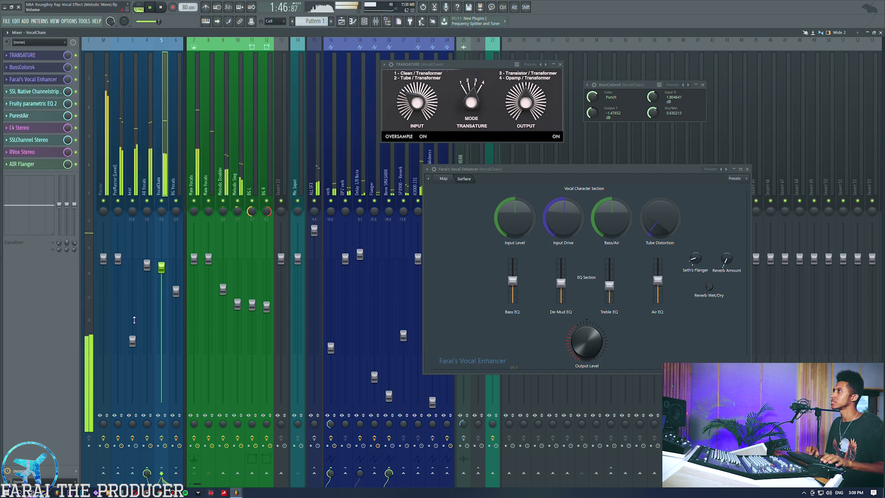
key("space")
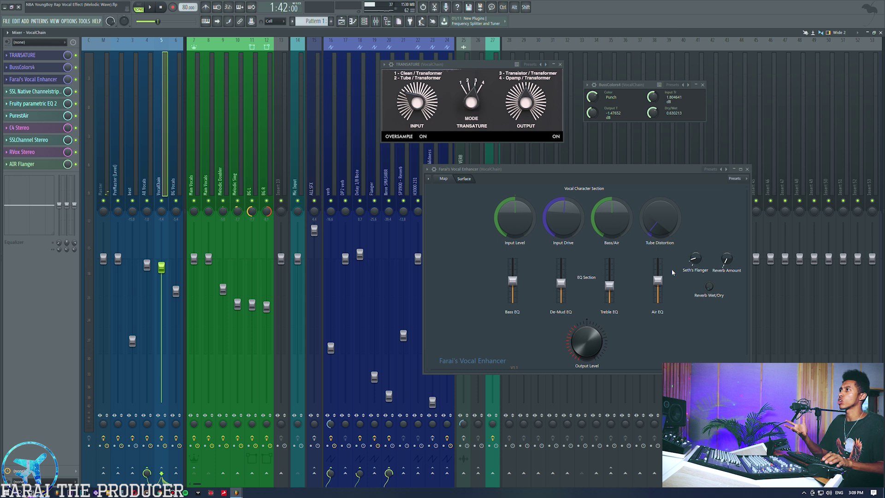
- Close the TRANSATURE, BussColors4 and Farai's Vocal Enhancer windows
left_click(616, 84)
left_click_drag(615, 85, 618, 80)
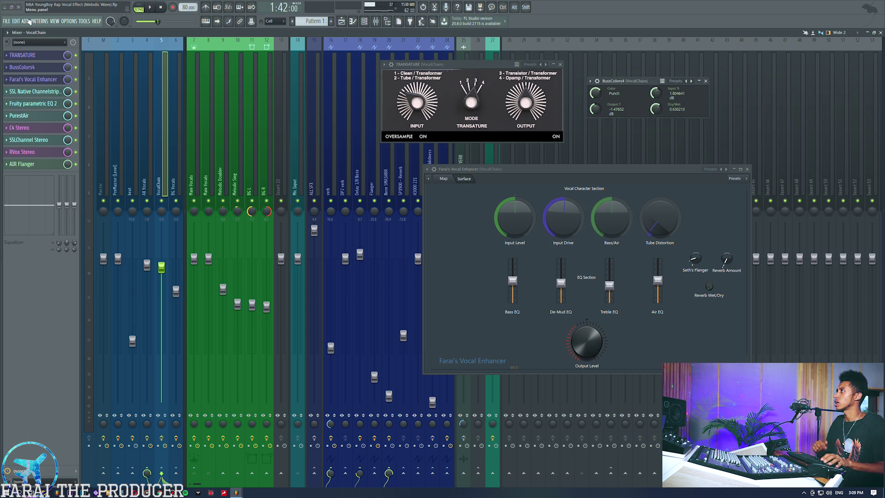
left_click(23, 55)
left_click(23, 67)
left_click(34, 79)
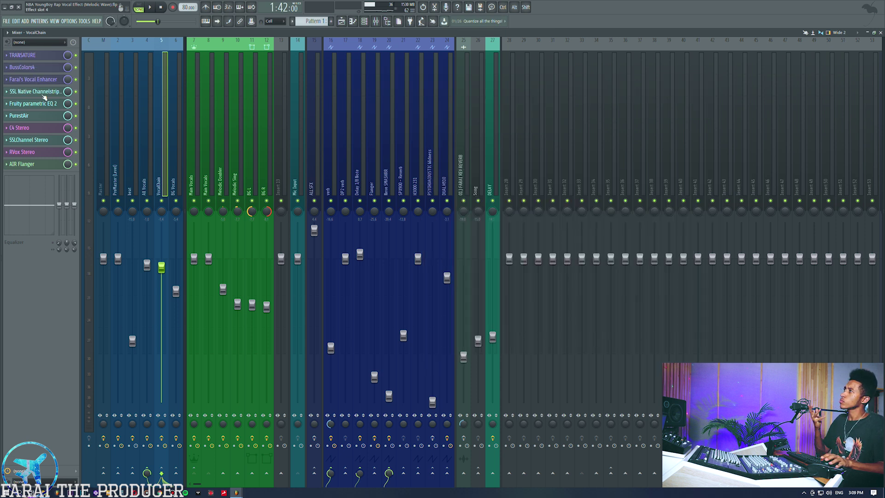
- Examine the EQ and compressor settings of SSL Native Channelstrip, compare with SSLChannel Stereo, and close both
left_click(41, 91)
left_click_drag(374, 249, 412, 130)
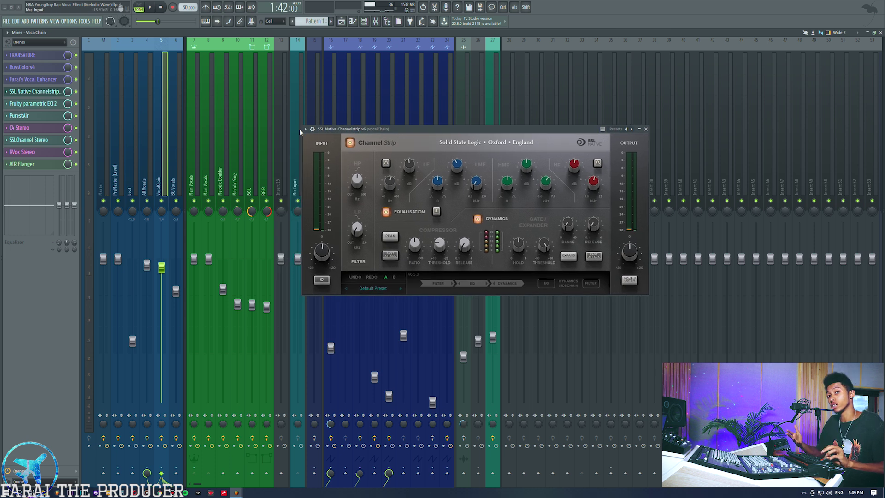
left_click_drag(342, 131, 339, 130)
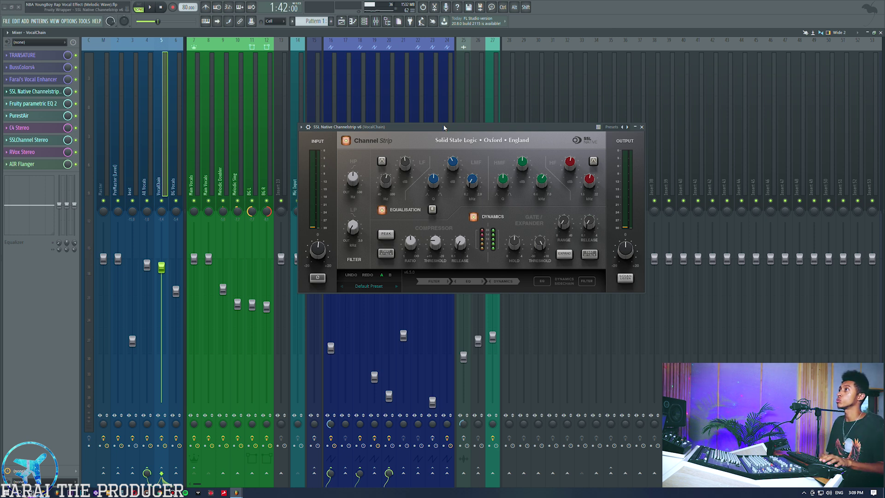
left_click_drag(451, 127, 433, 121)
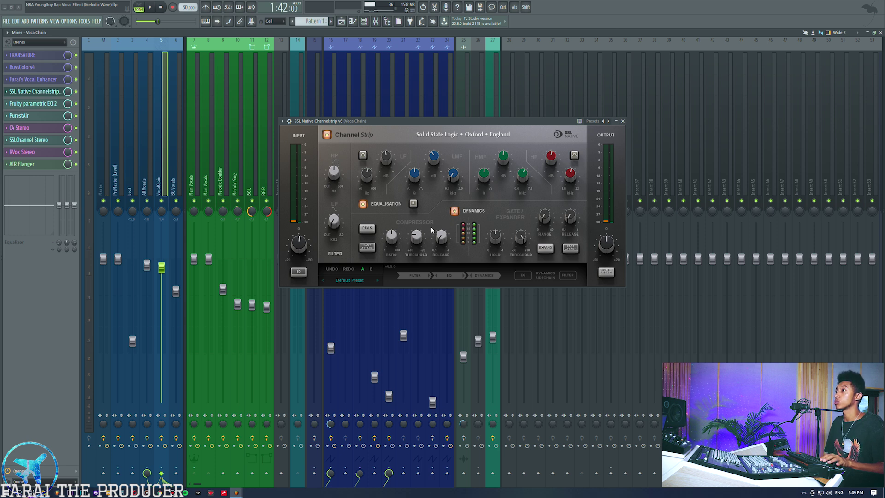
left_click_drag(389, 124, 393, 116)
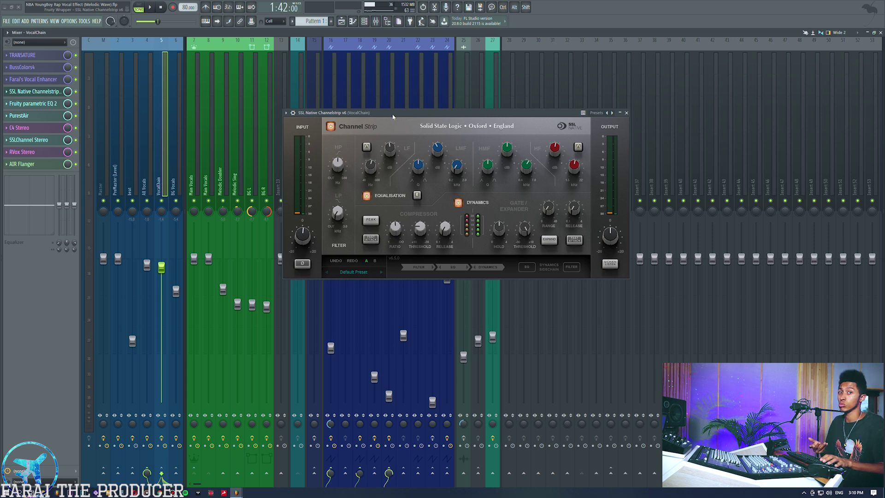
left_click_drag(393, 116, 383, 114)
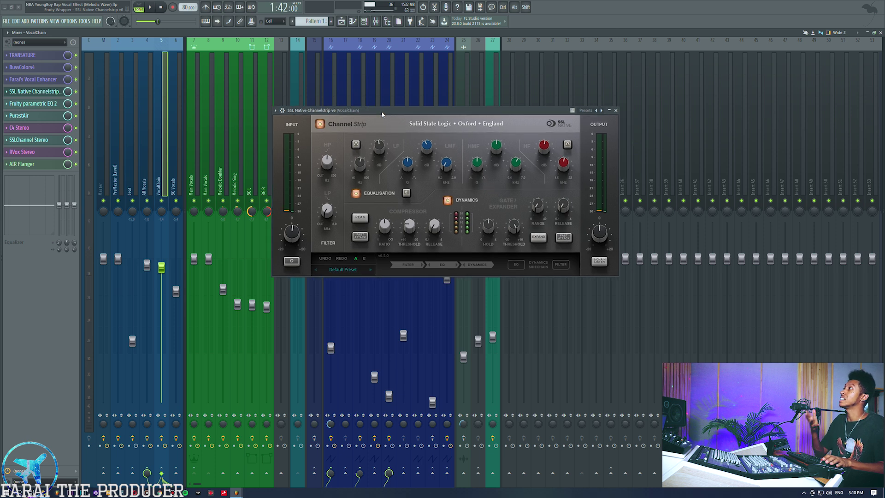
left_click(41, 143)
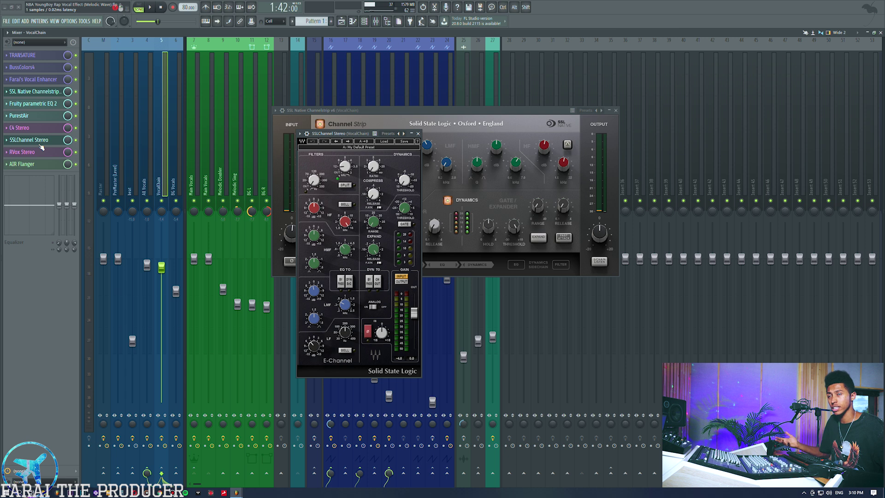
left_click(41, 144)
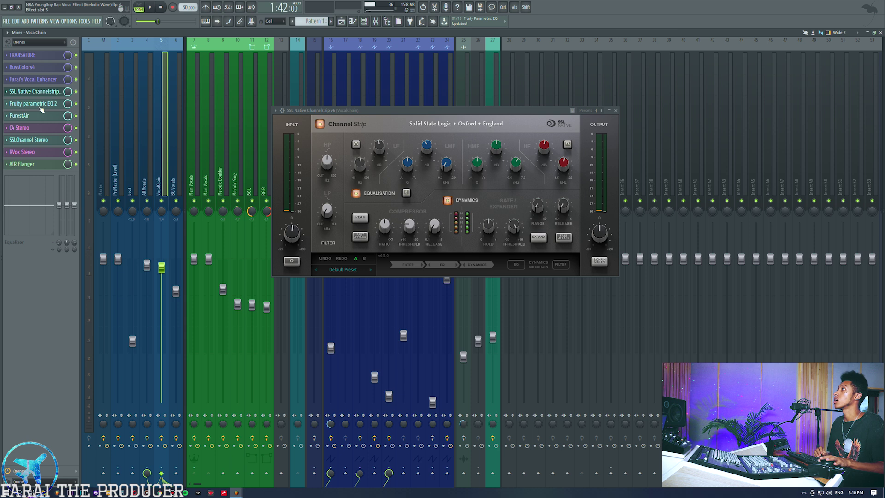
left_click(28, 91)
- Inspect the Fruity parametric EQ 2 curve on the VocalChain channel at full size and close the plug-in
left_click(29, 104)
left_click_drag(328, 144, 307, 106)
left_click(483, 104)
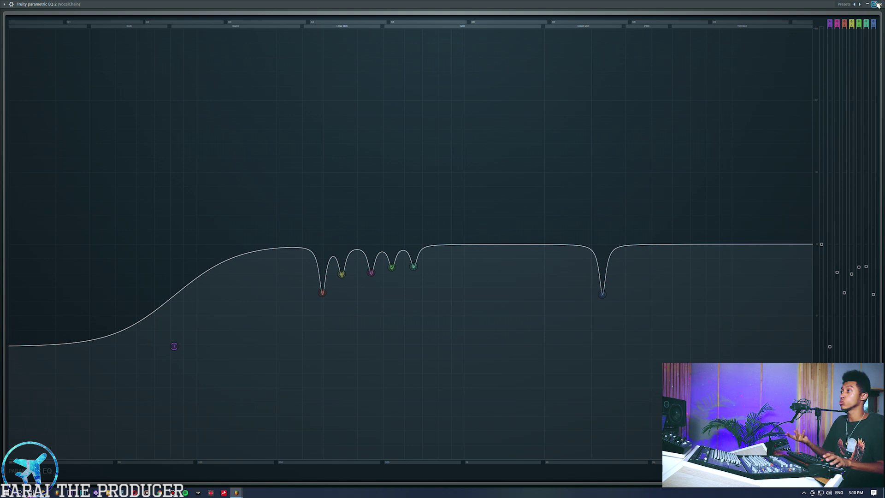
left_click(875, 4)
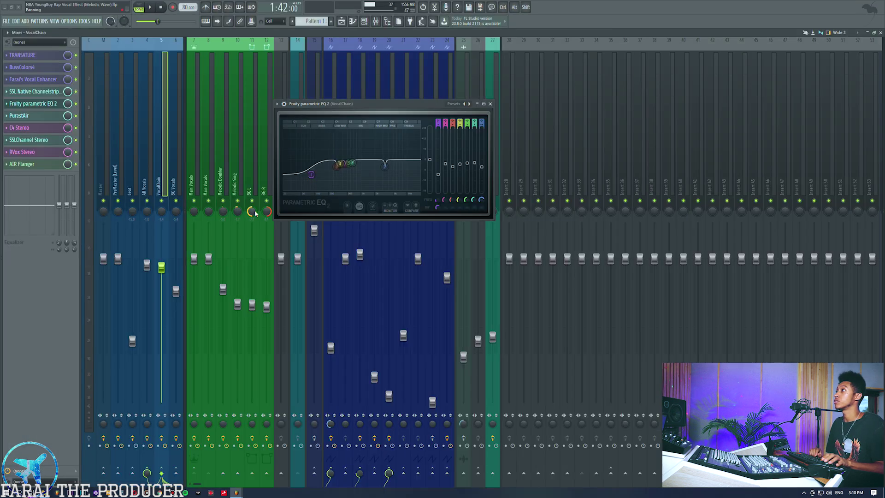
left_click(49, 104)
- Open PurestAir on the VocalChain channel and compare playback from 1:42:00 with it bypassed and enabled
left_click(20, 116)
left_click_drag(258, 148, 350, 147)
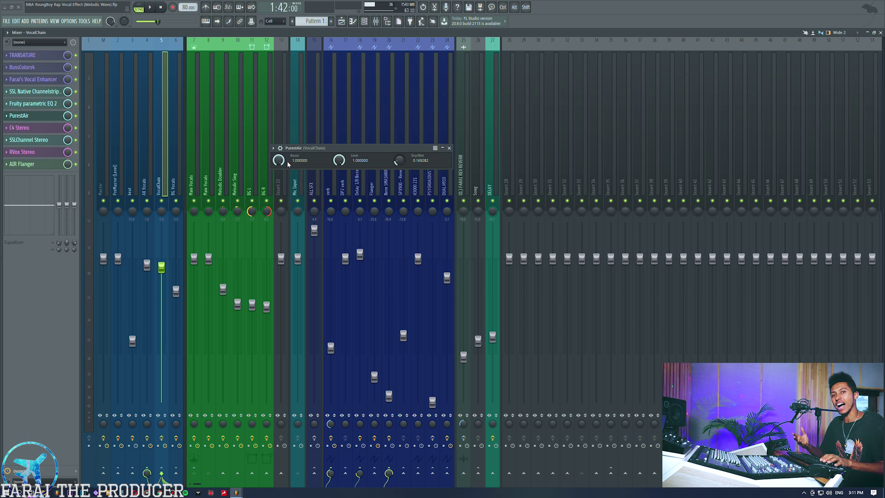
left_click(75, 115)
key("space")
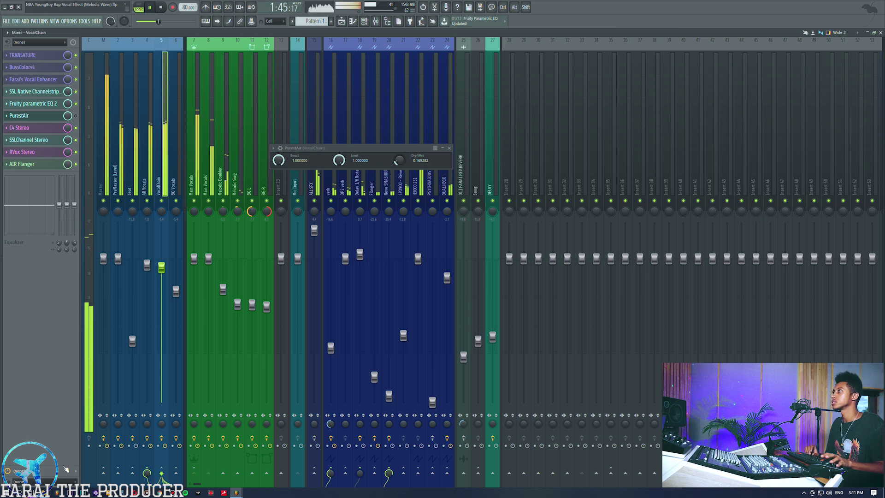
key("space")
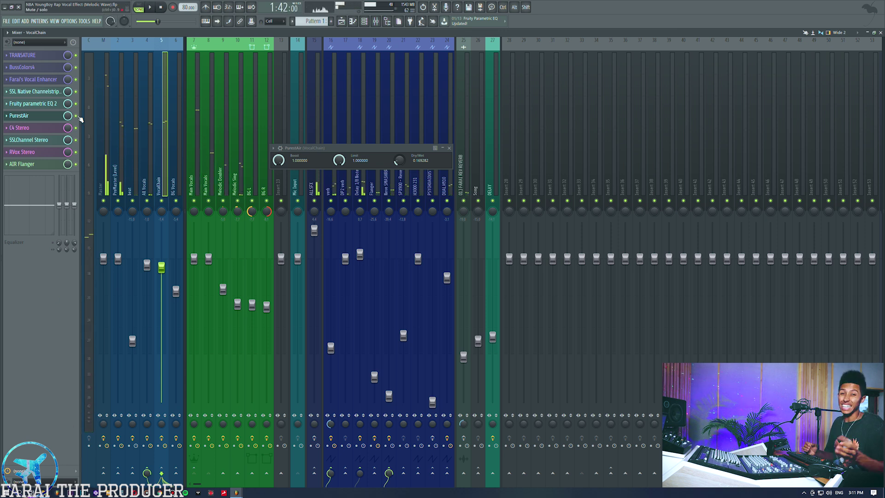
key("space")
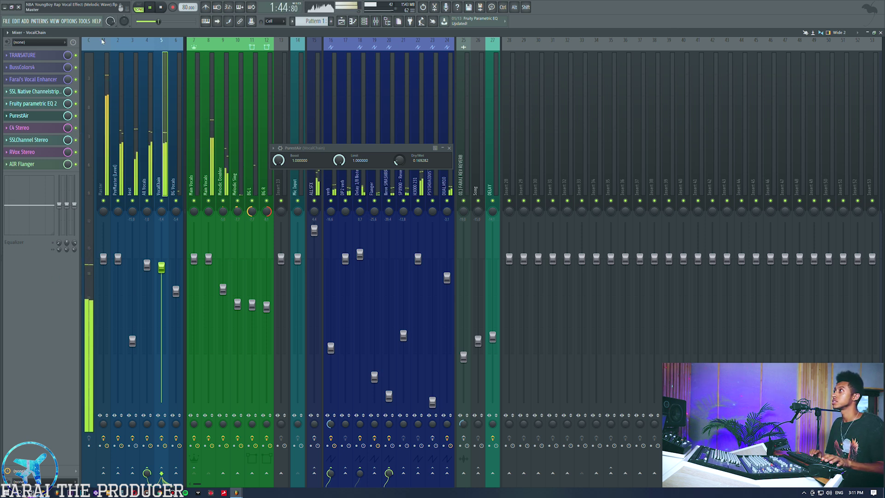
key("space")
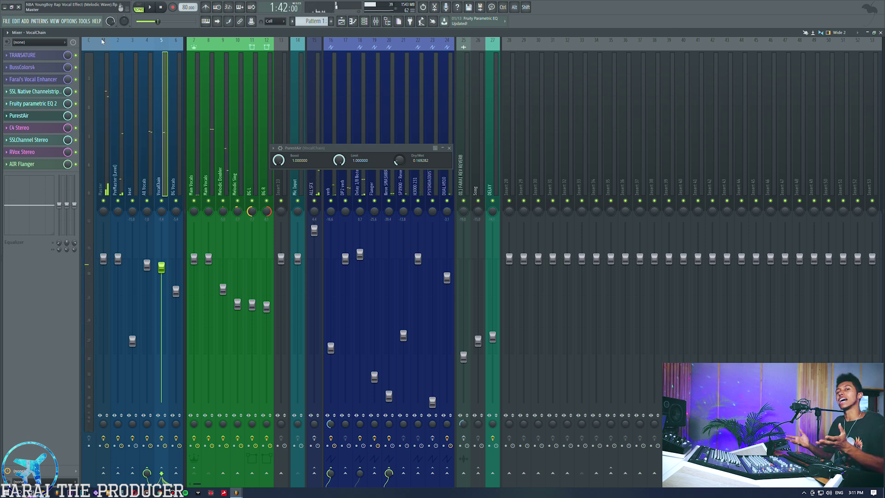
- Examine the multiband compression of C4 Stereo on the VocalChain channel during playback from 1:42:00 and close the plug-in
left_click(39, 129)
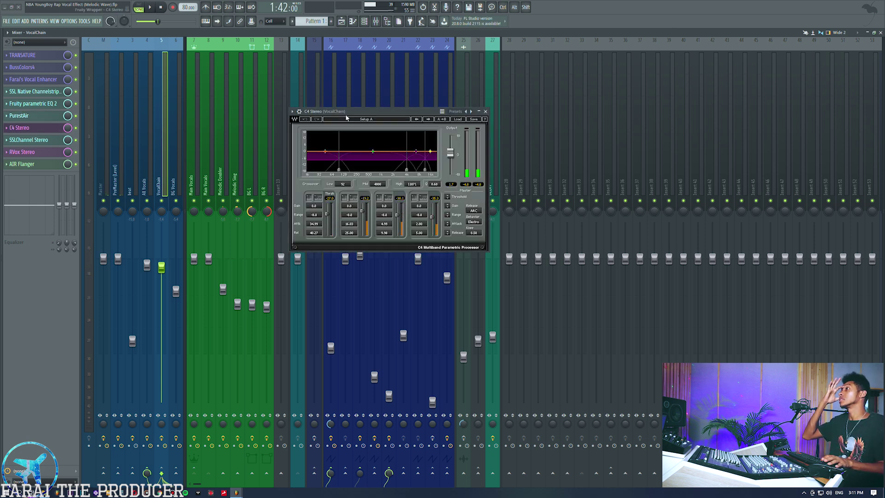
left_click_drag(346, 117, 344, 131)
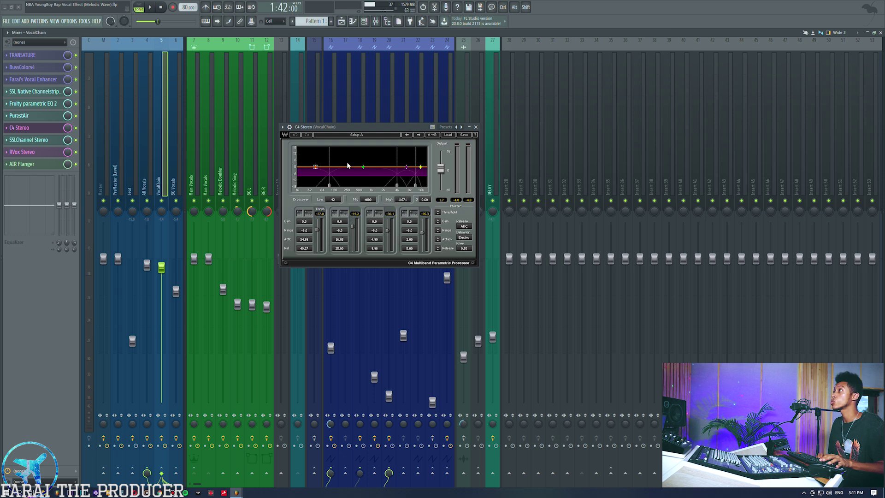
left_click_drag(336, 152, 393, 178)
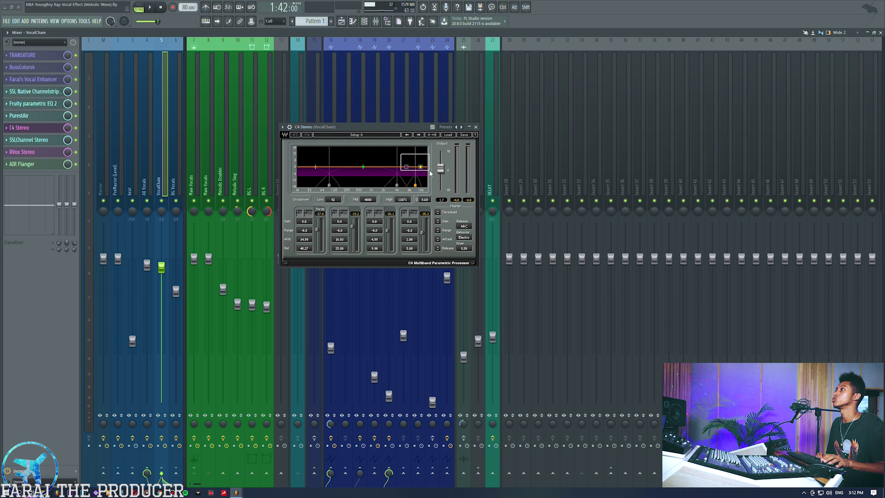
key("space")
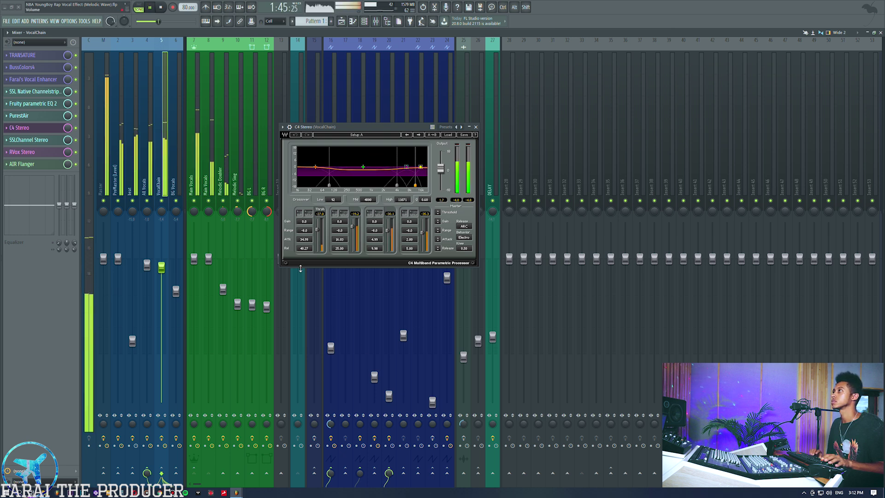
left_click_drag(300, 269, 297, 252)
key("space")
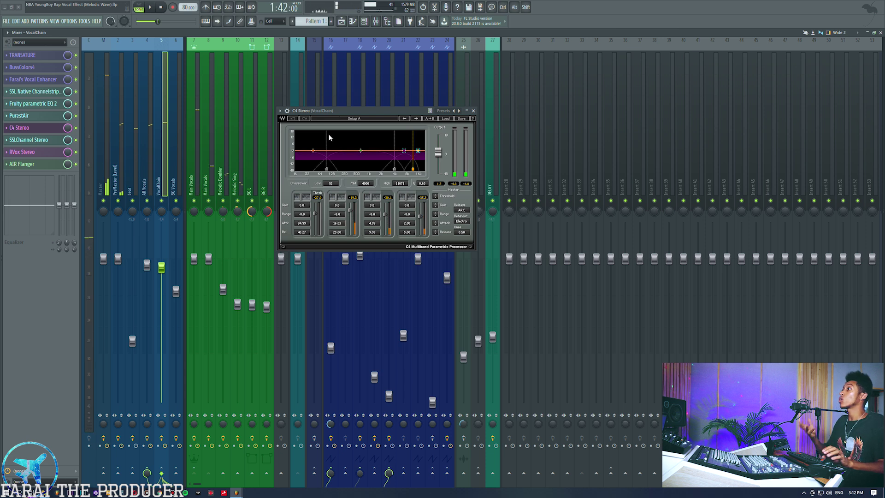
left_click_drag(341, 112, 336, 107)
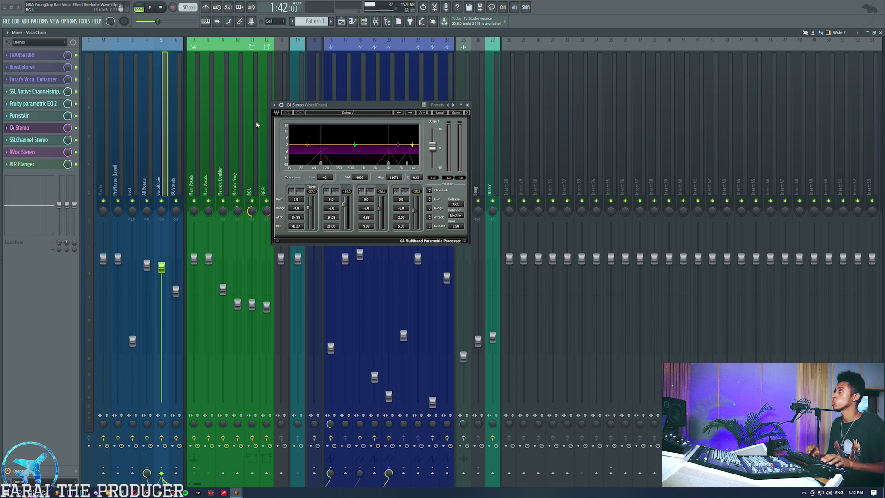
left_click(41, 130)
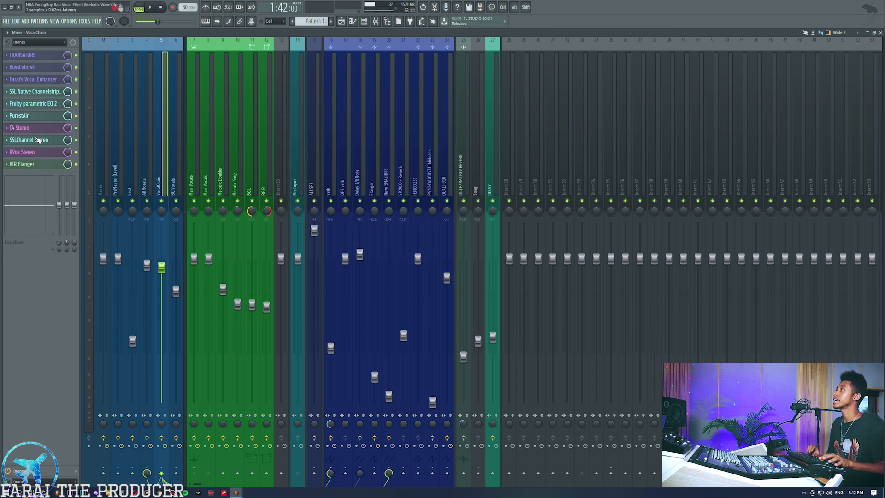
- Open SSLChannel Stereo on the VocalChain channel and compare it with SSL Native Channelstrip, leaving only SSLChannel Stereo open
left_click(39, 140)
left_click_drag(344, 135, 388, 94)
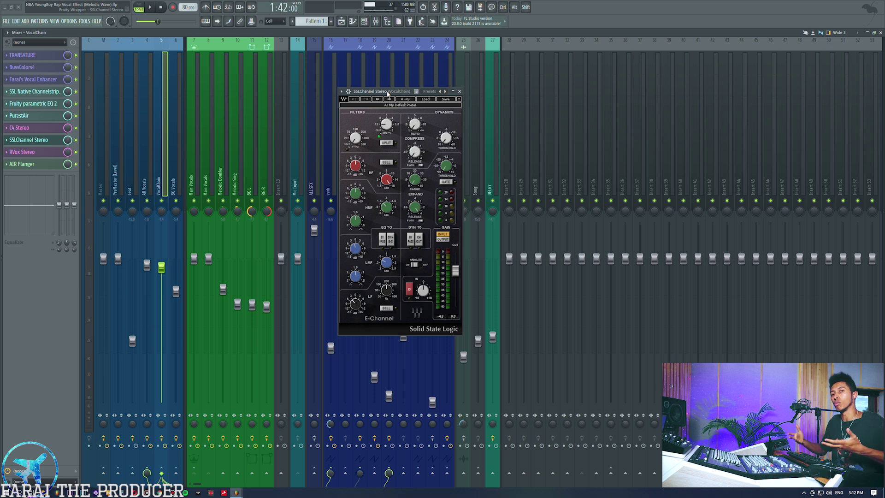
left_click_drag(387, 94, 377, 98)
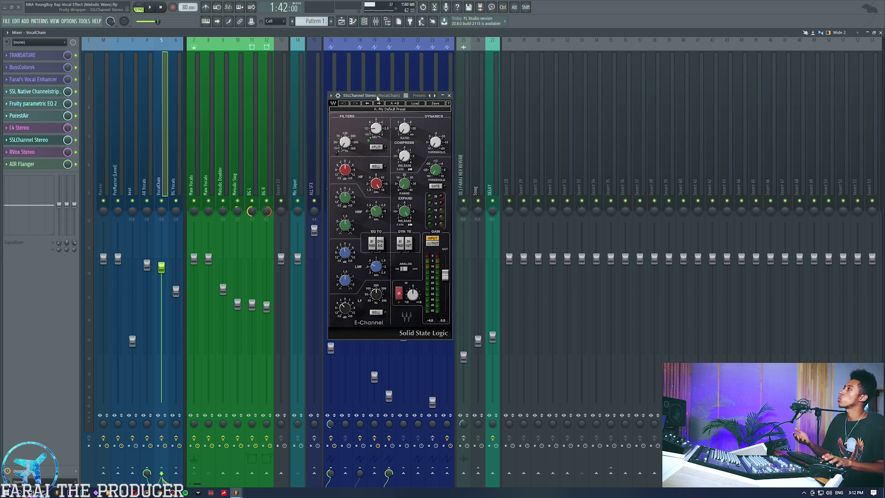
left_click(43, 92)
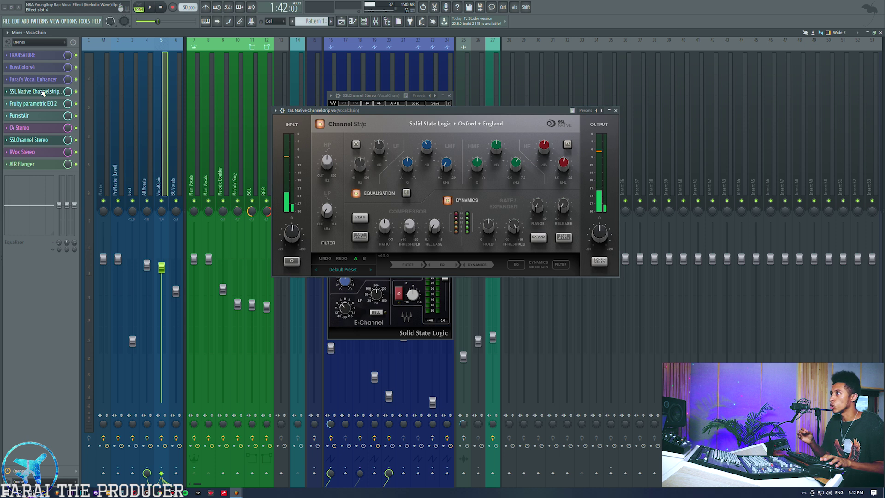
left_click(43, 93)
left_click(45, 140)
left_click(45, 140)
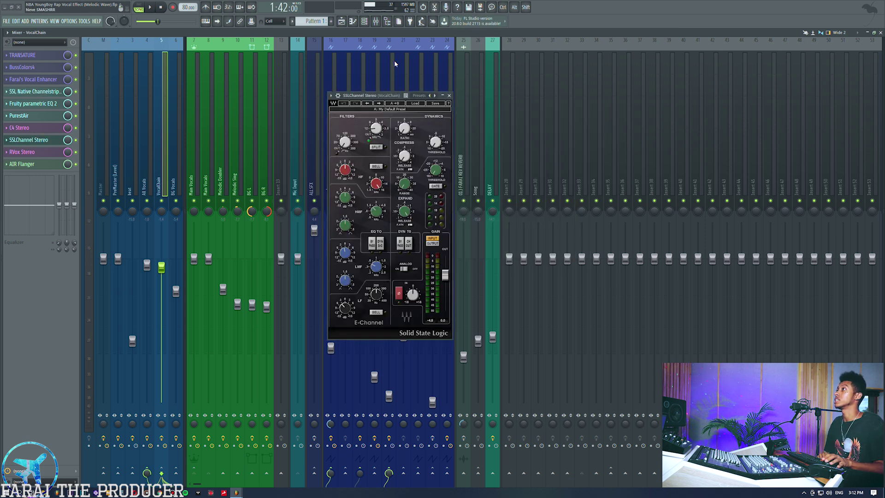
mouse_move(372, 96)
left_mouse_down()
mouse_move(350, 92)
mouse_move(373, 91)
left_mouse_up()
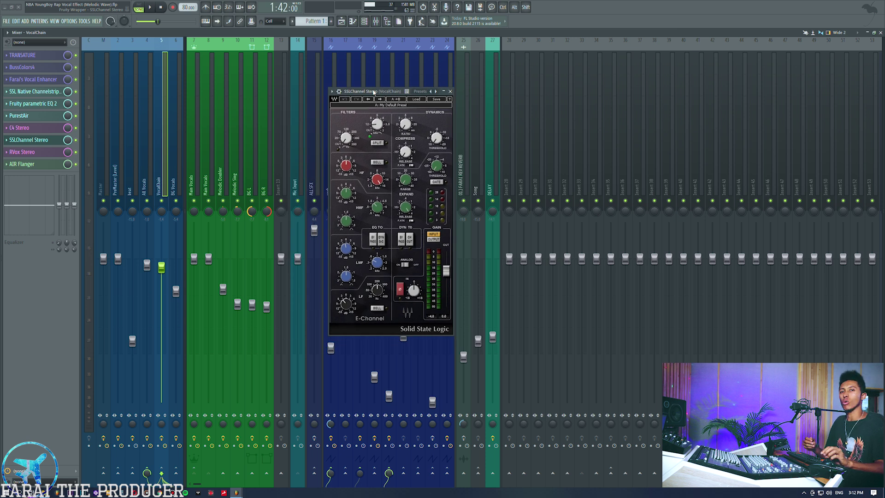
left_click(33, 92)
left_click(34, 92)
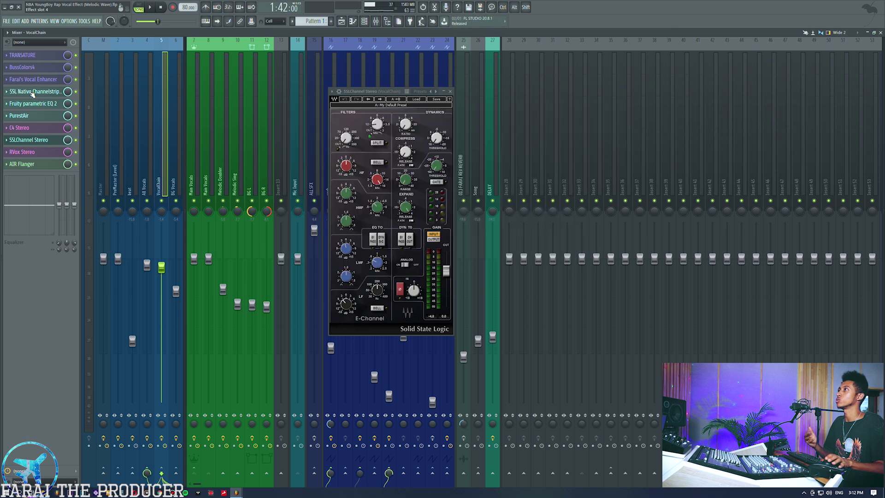
- Inspect the LMF, LF and filter controls of SSLChannel Stereo and close the plug-in
left_click_drag(393, 93, 368, 90)
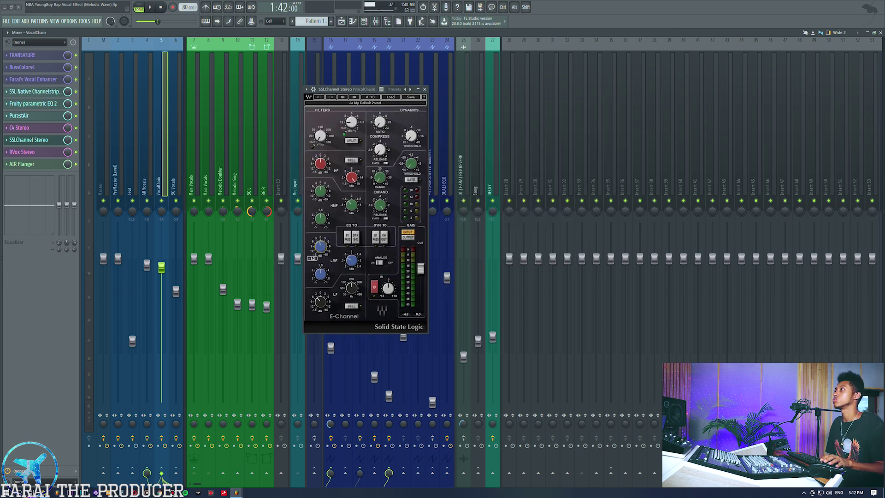
left_click(352, 263)
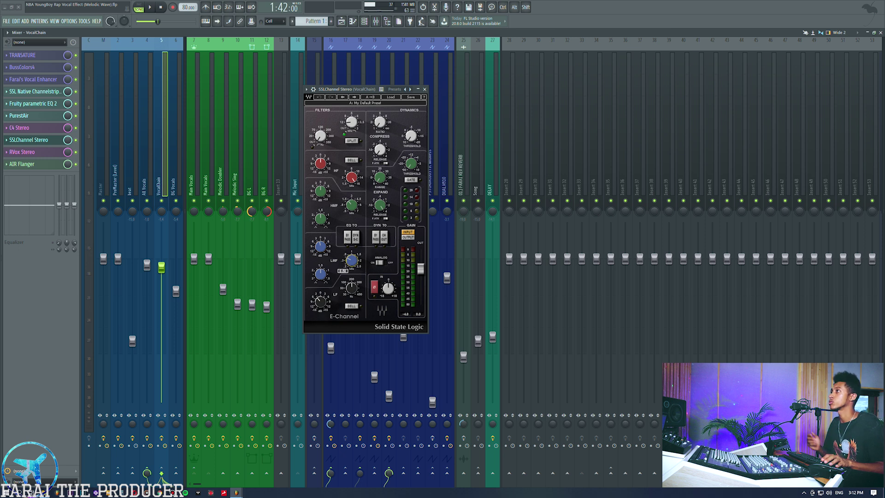
left_click(349, 289)
left_click(320, 303)
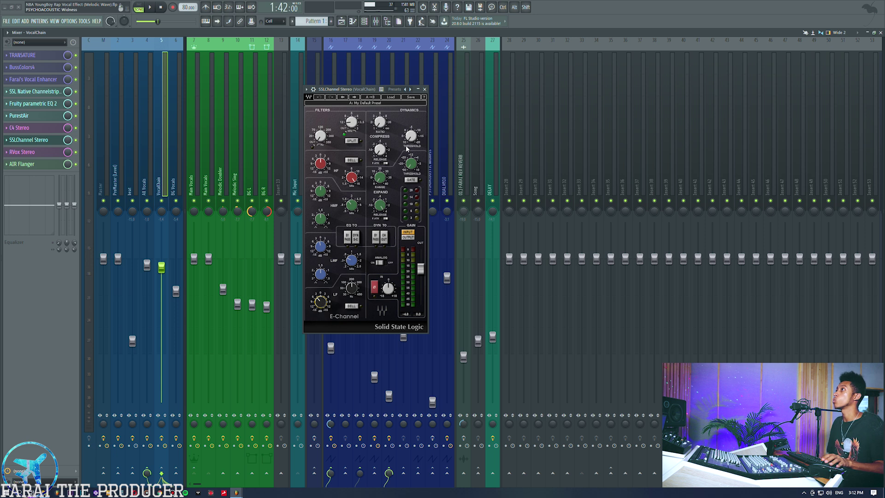
left_click(351, 122)
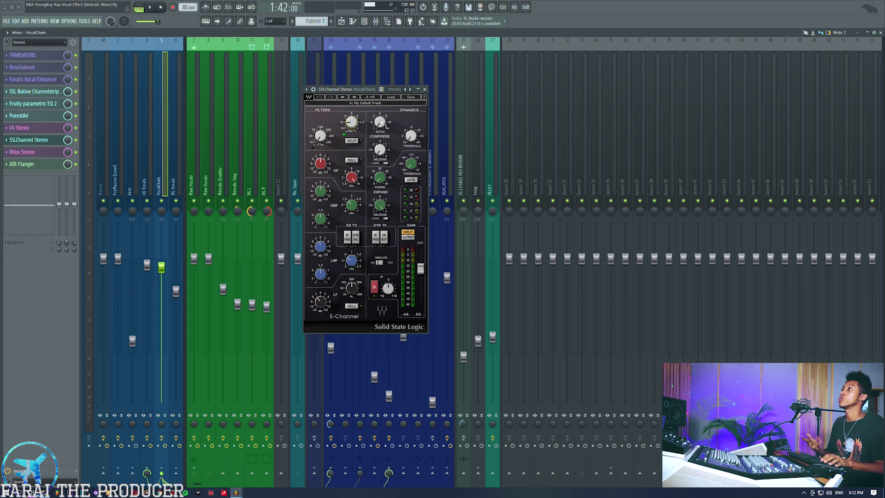
left_click(23, 141)
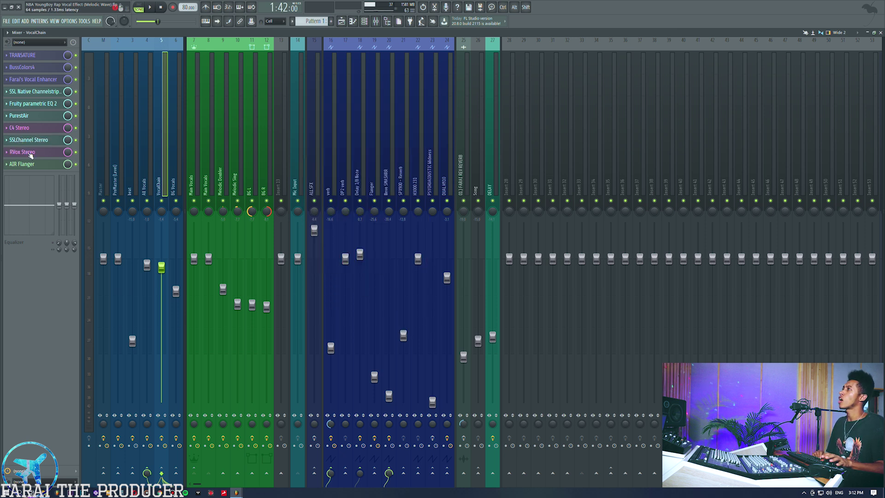
- Open RVox Stereo, compare playback from 1:42:00 with it bypassed and enabled, and close it
left_click(30, 155)
left_click_drag(402, 119, 341, 81)
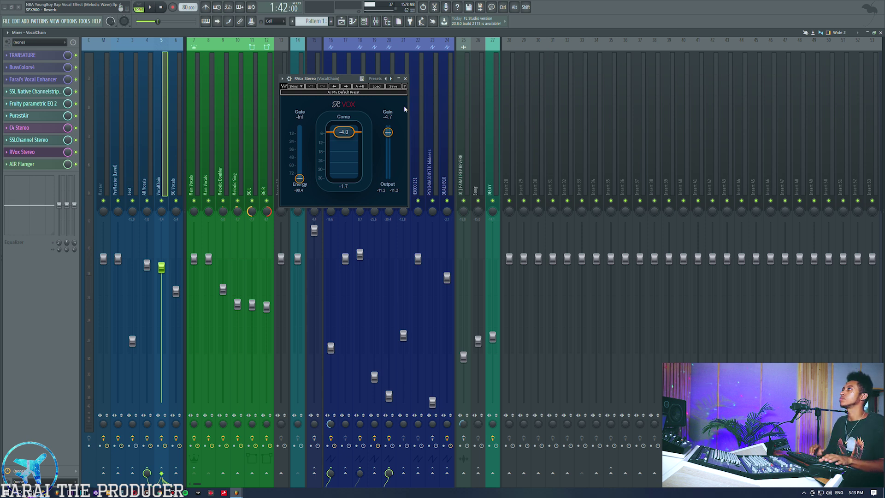
key("space")
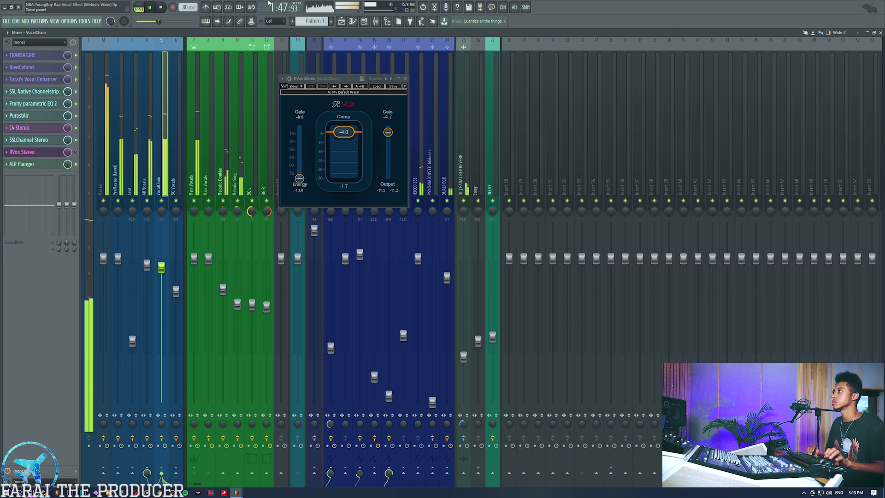
key("space")
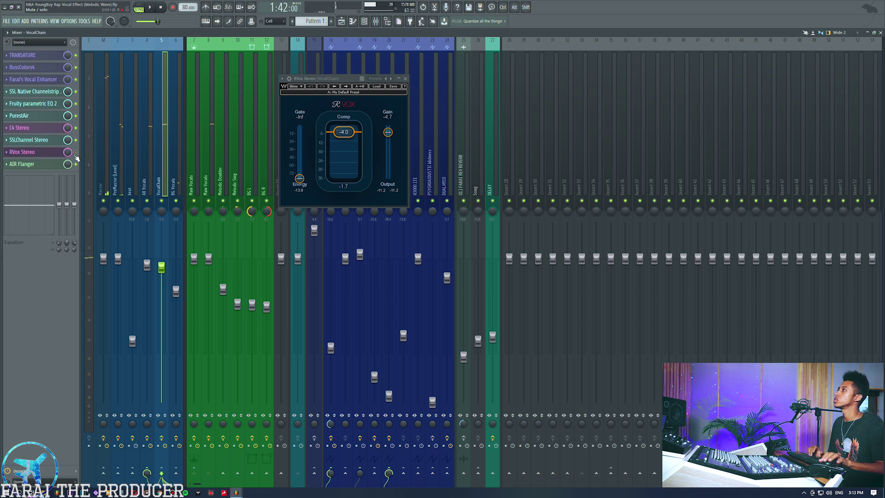
key("space")
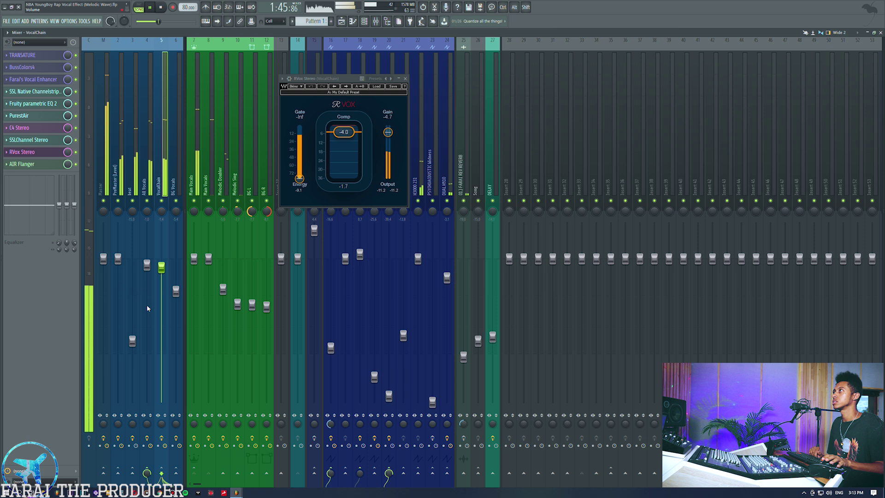
key("space")
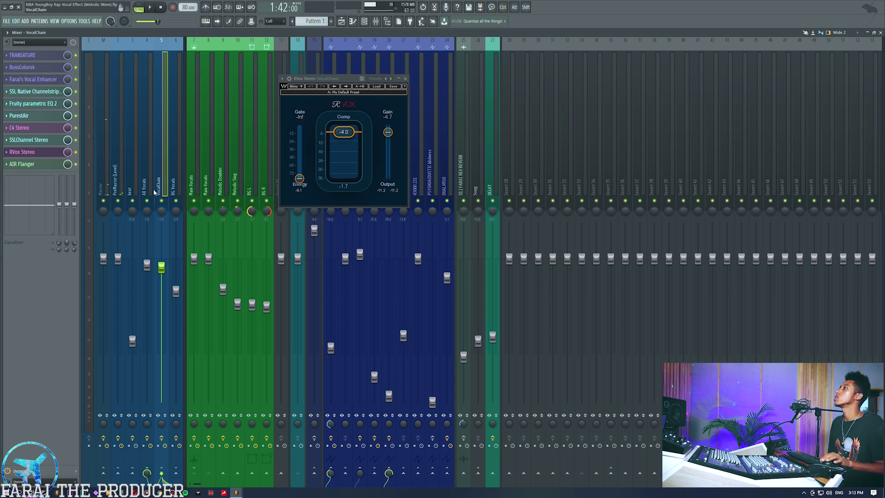
left_click(41, 153)
- Inspect the AIR Flanger settings on the VocalChain channel, briefly viewing SSL Native Channelstrip beside it, and close both
left_click(40, 165)
left_click_drag(384, 203, 362, 167)
left_click(37, 91)
left_click_drag(428, 112, 612, 79)
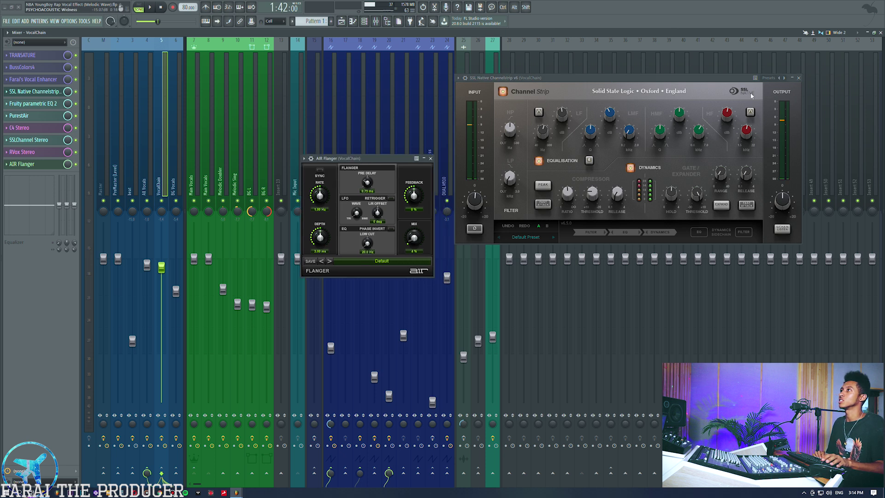
left_click(799, 78)
mouse_move(374, 156)
left_mouse_down()
mouse_move(394, 137)
mouse_move(373, 139)
left_mouse_up()
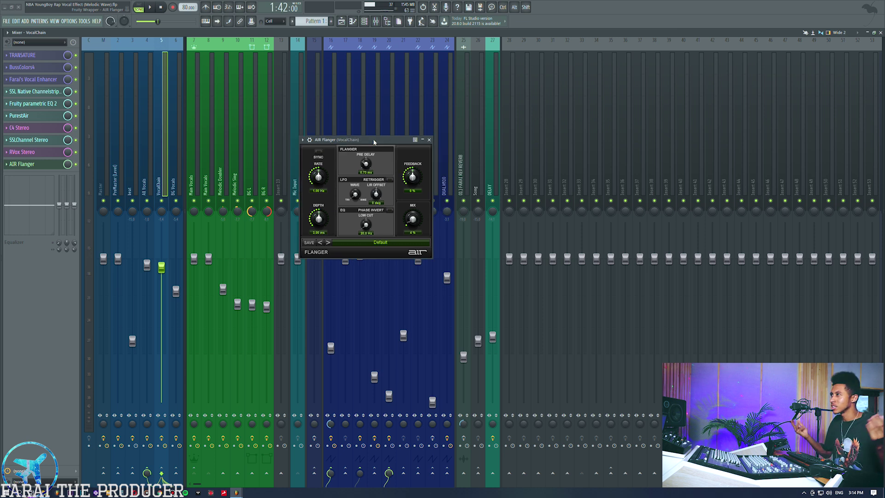
left_click_drag(374, 141, 350, 137)
left_click(20, 166)
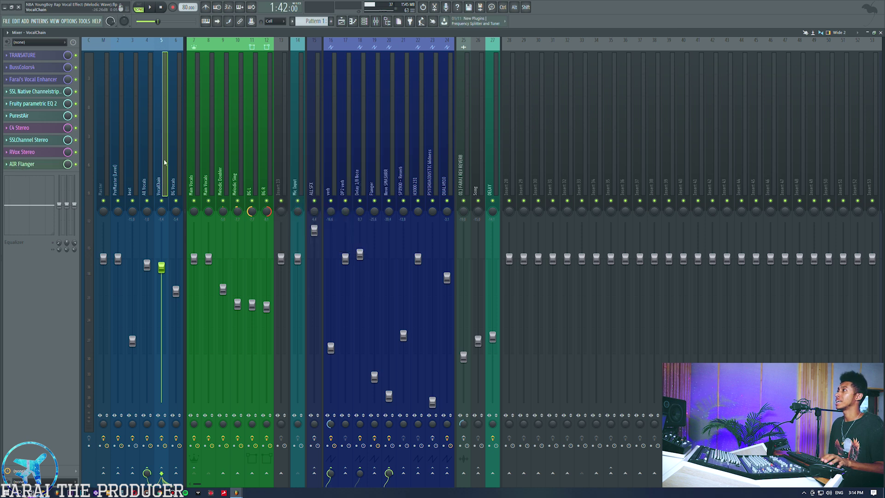
- Examine SSL Native Bus Compressor during playback and L1 limiter Stereo on the All Vocals channel, and close both
key("Left")
left_click(21, 67)
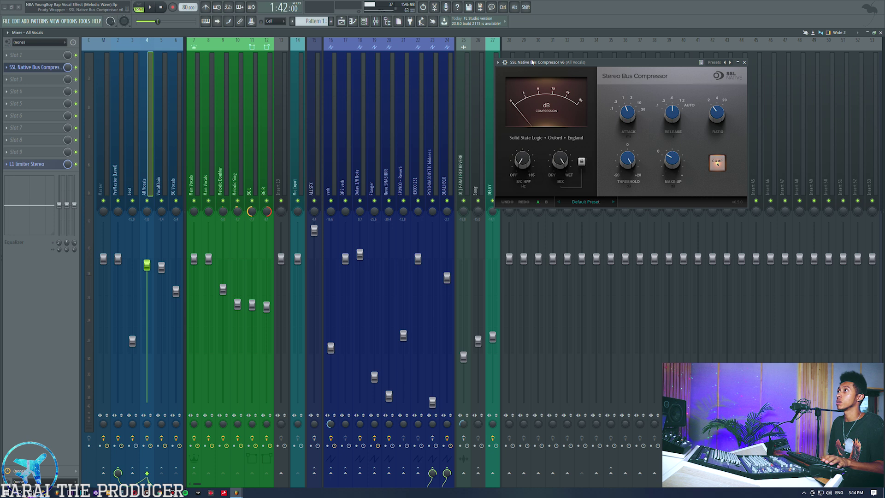
left_click_drag(529, 64, 486, 67)
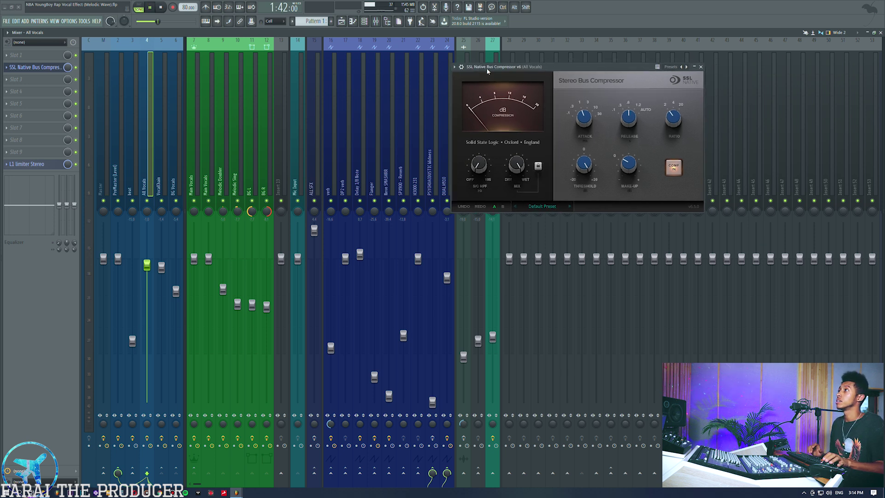
key("space")
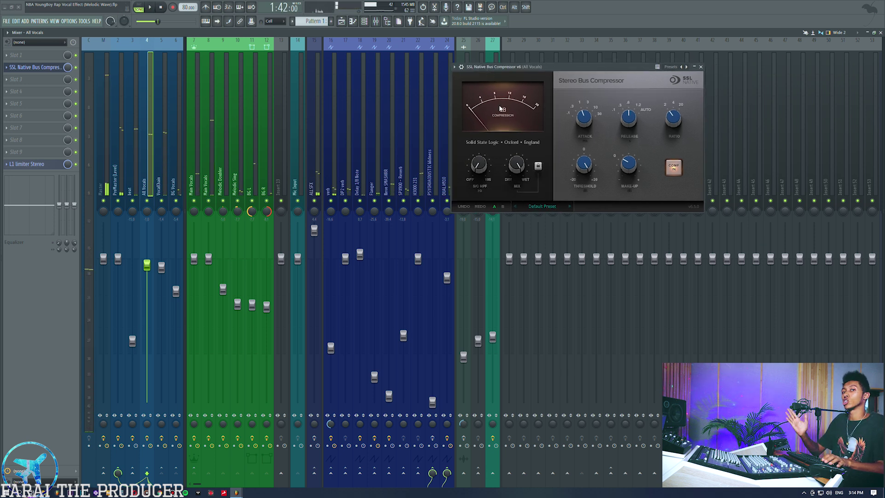
left_click(32, 165)
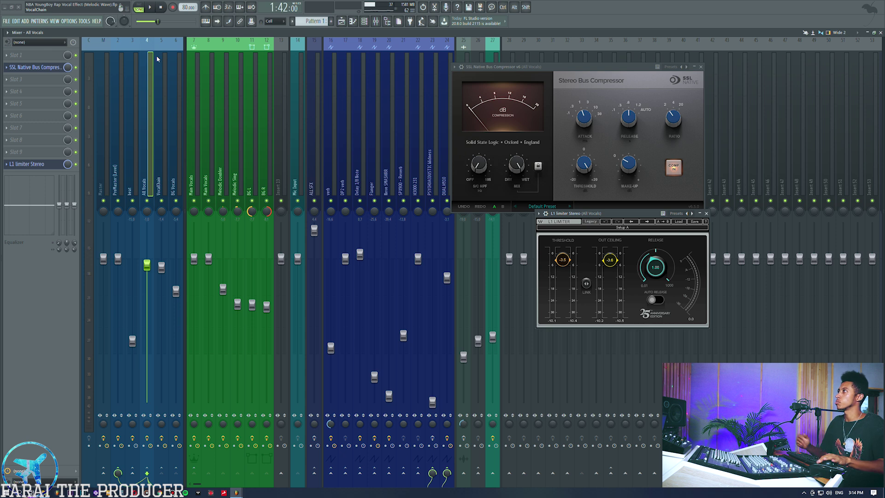
left_click(35, 164)
left_click(52, 67)
- Return to the VocalChain channel and briefly review Fruity parametric EQ 2 and PurestAir, leaving both closed
left_click(163, 131)
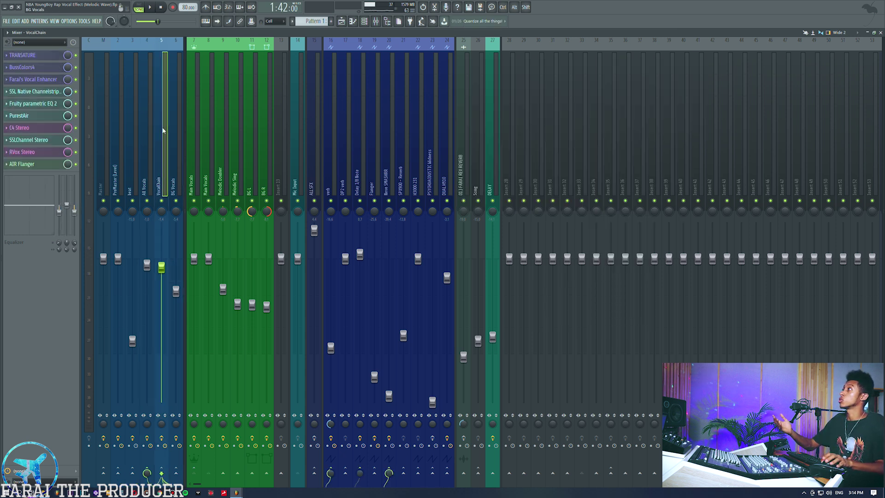
left_click(35, 106)
left_click(35, 107)
left_click(36, 120)
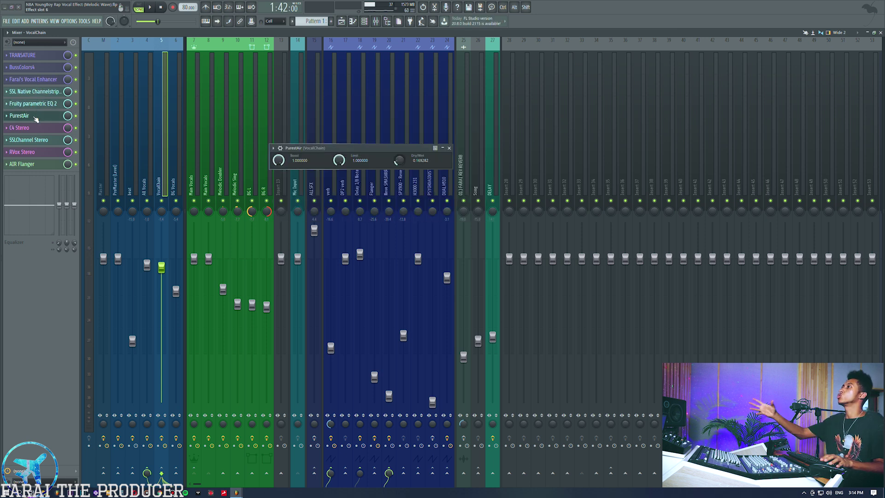
left_click(36, 120)
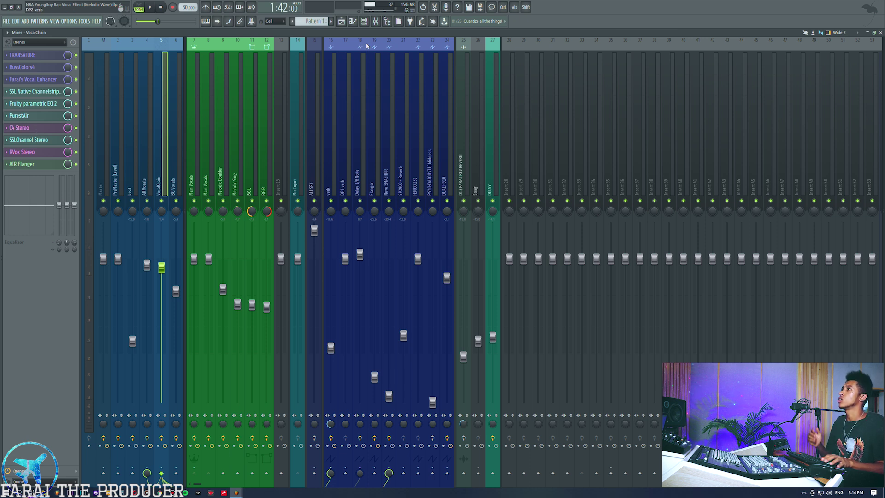
- Switch to the playlist and place the playhead at 1:26:43, within the opening Main Vocal section
left_click(342, 21)
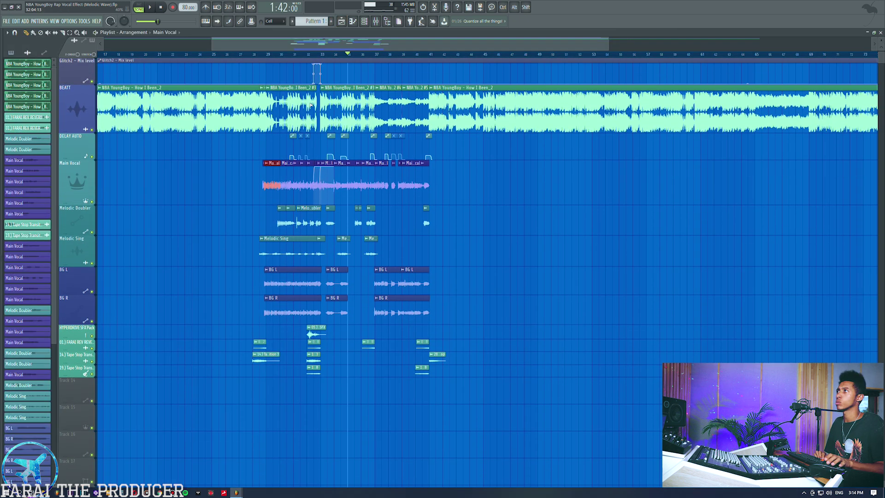
scroll(286, 58, "up", 5)
left_click(287, 59)
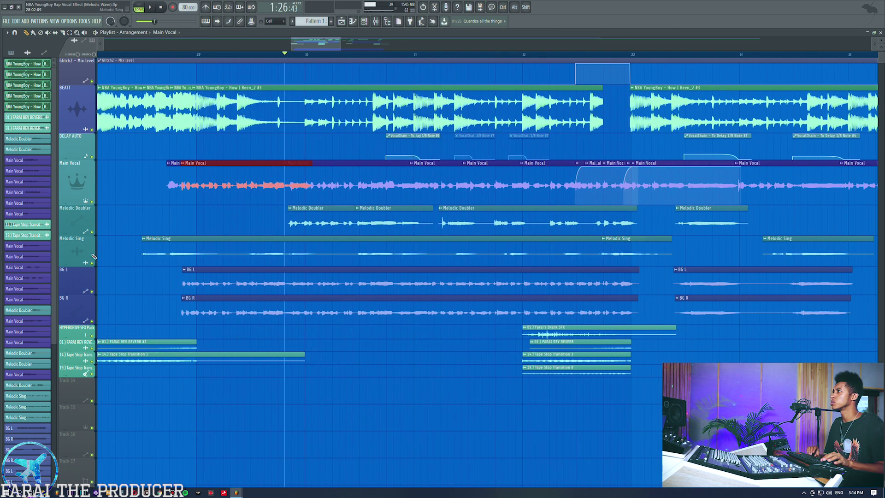
- Play the vocal section and select the Melodic Doubler channel in the mixer, stopping playback there
key("space")
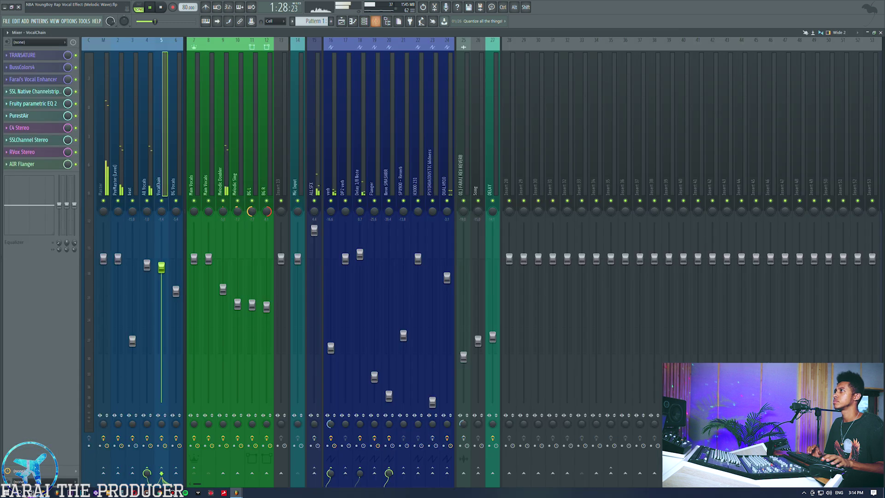
key("F9")
left_click(224, 138)
key("space")
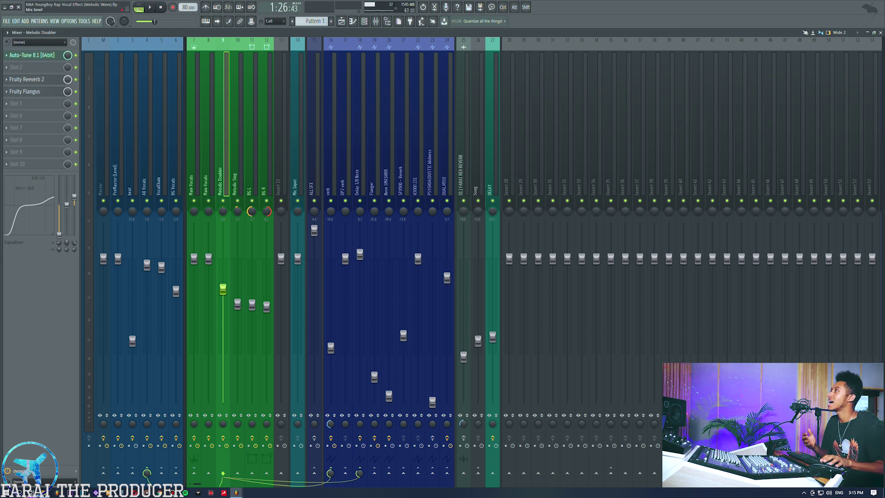
- Briefly view Fruity Reeverb 2 and Fruity Flangus on the Melodic Doubler channel, and close both
left_click(38, 80)
left_click(39, 81)
left_click(37, 92)
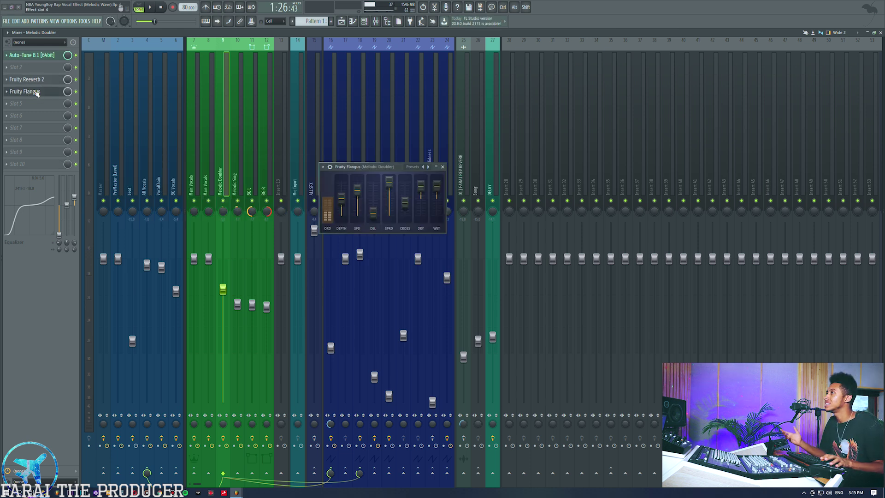
left_click(37, 92)
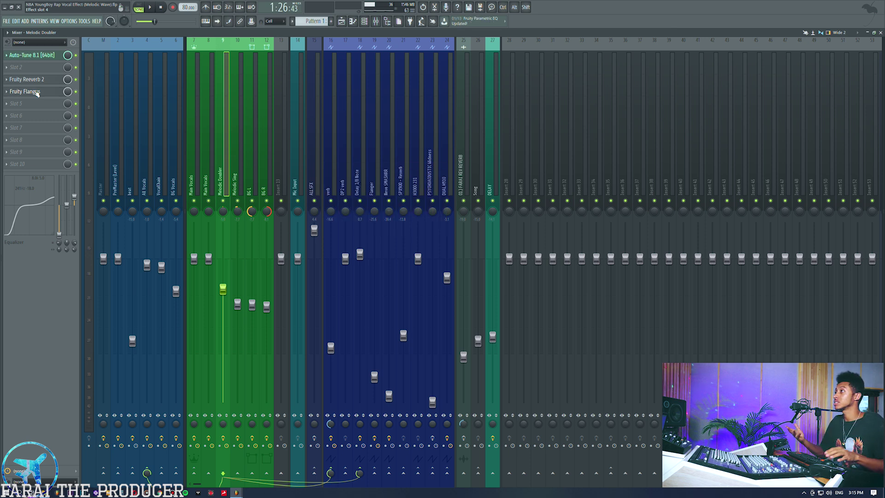
- Select the first two Melodic Doubler clips in the playlist and play that section, checking the mixer levels before stopping
left_click(341, 21)
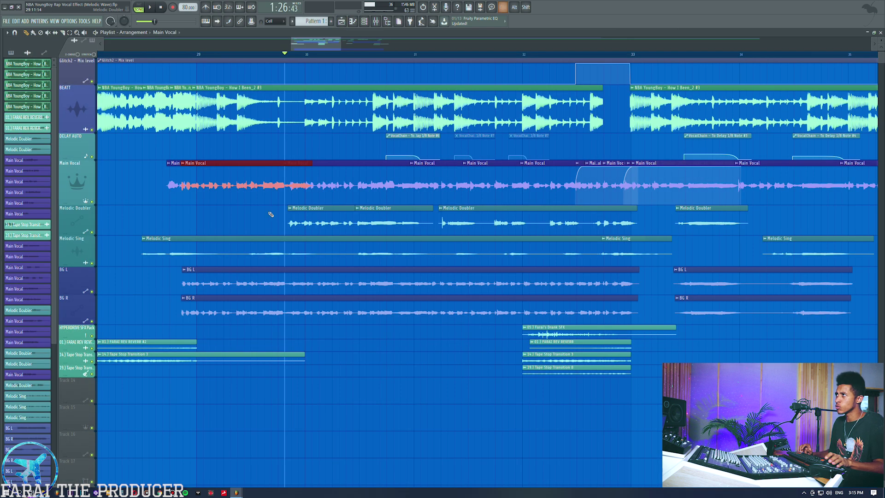
left_click_drag(271, 214, 408, 220)
key("space")
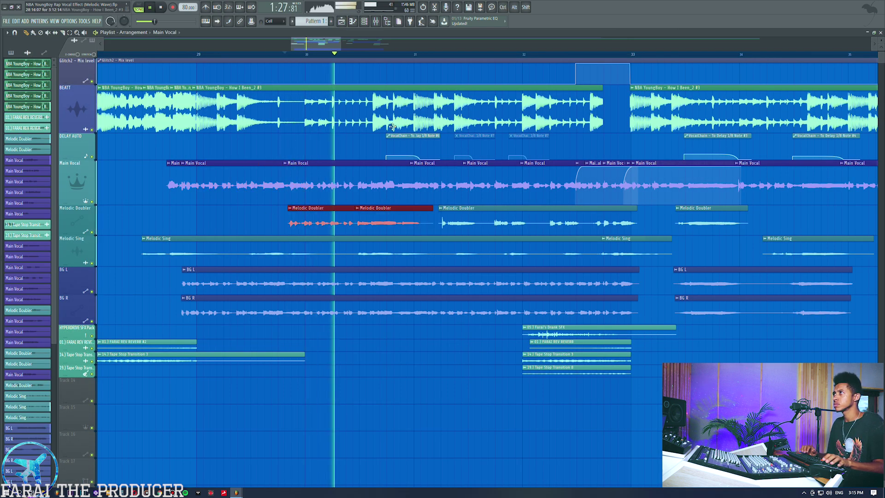
left_click(376, 22)
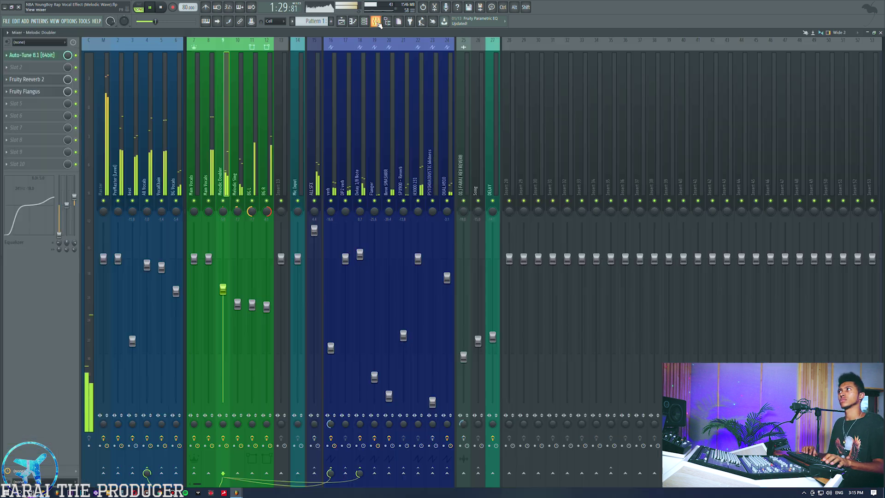
key("space")
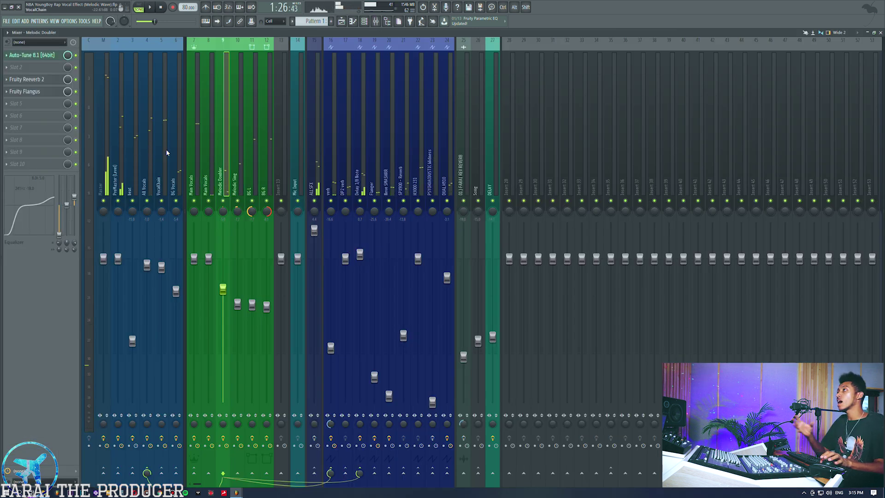
- Inspect the Auto-Tune 8.1, Fruity Reeverb 2 and Fruity Flangus settings on the Melodic Doubler channel, closing each plugin
left_click(41, 56)
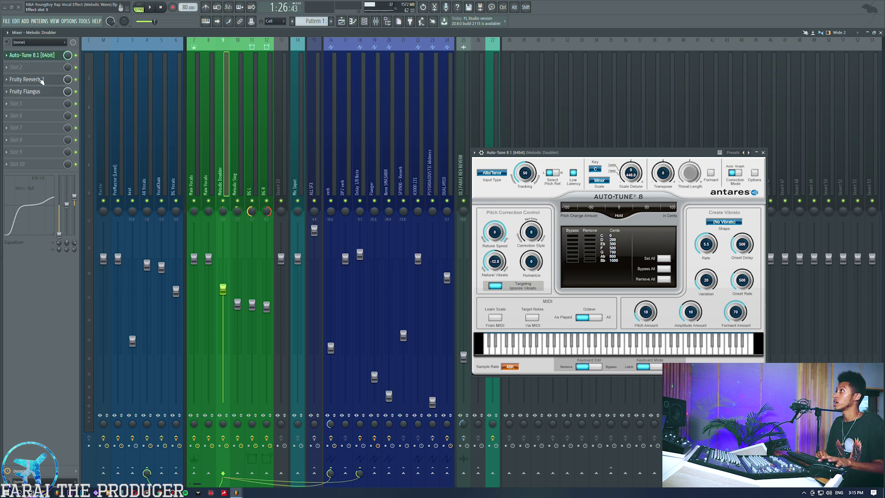
left_click(32, 56)
left_click(41, 80)
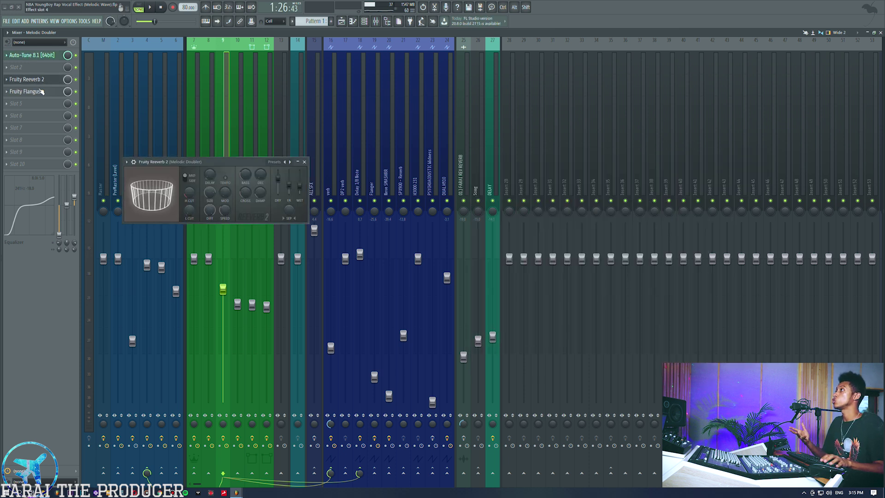
left_click(28, 92)
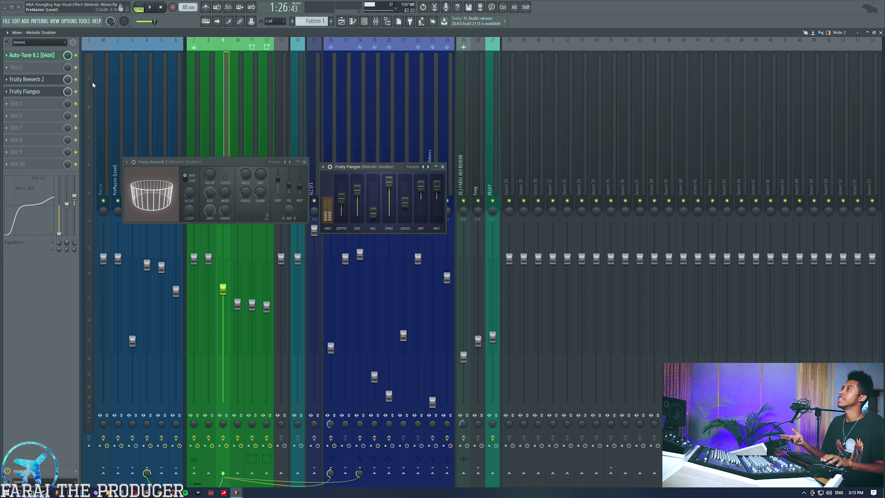
left_click(41, 85)
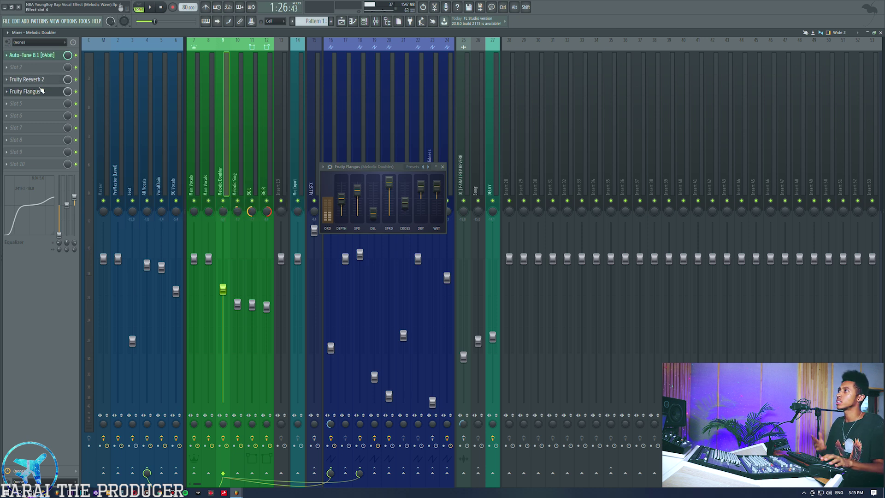
left_click(42, 91)
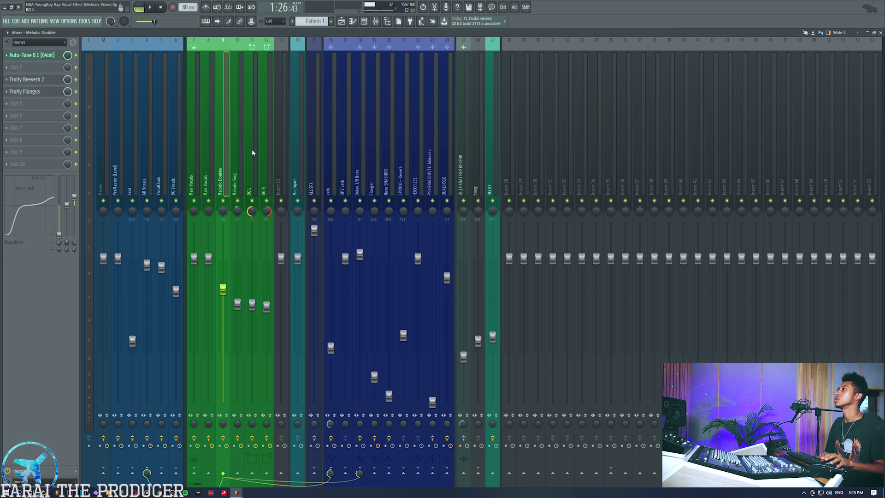
- Select the Melodic Sing mixer channel, solo the Melodic Sing playlist track, and audition it while viewing its mixer channel
key("Right")
left_click(341, 21)
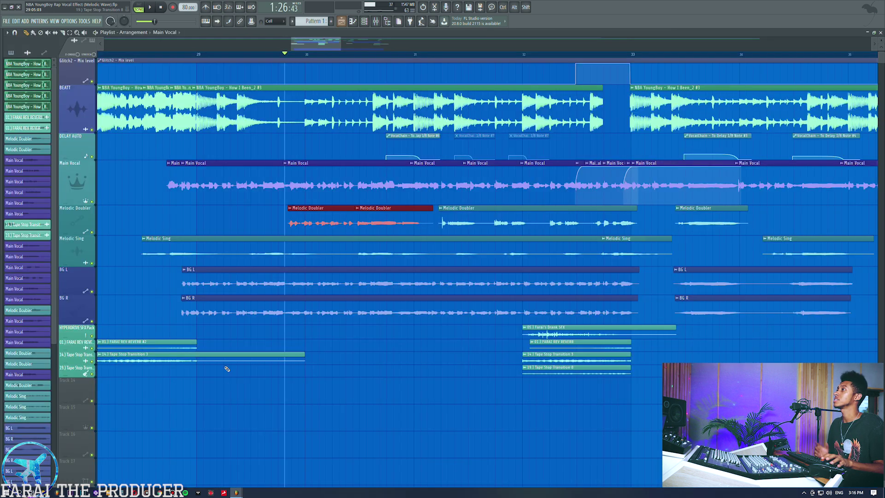
right_click(92, 262)
key("space")
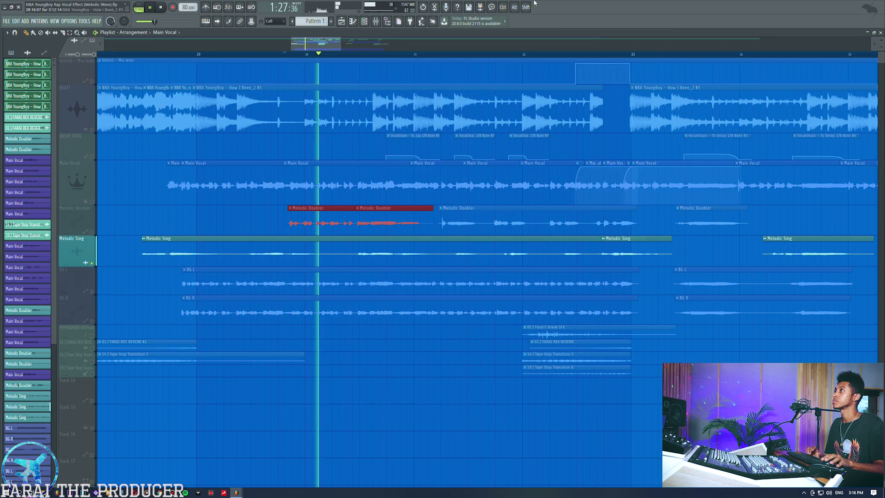
left_click(376, 21)
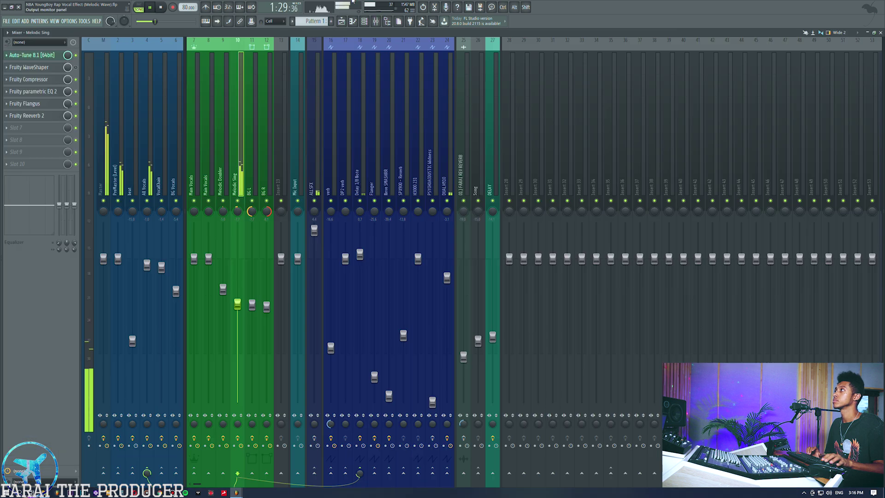
key("space")
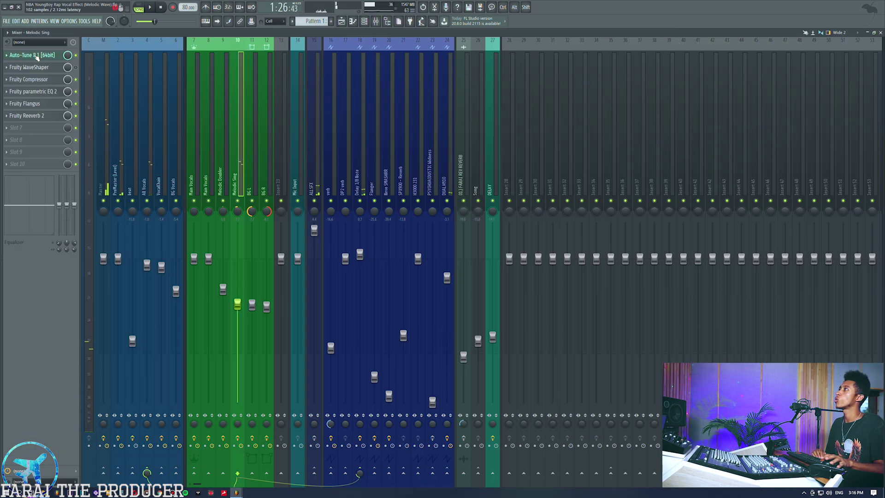
- Examine Auto-Tune 8.1 on the Melodic Sing channel, moving its window clear of the effect slots, and close it
left_click(37, 56)
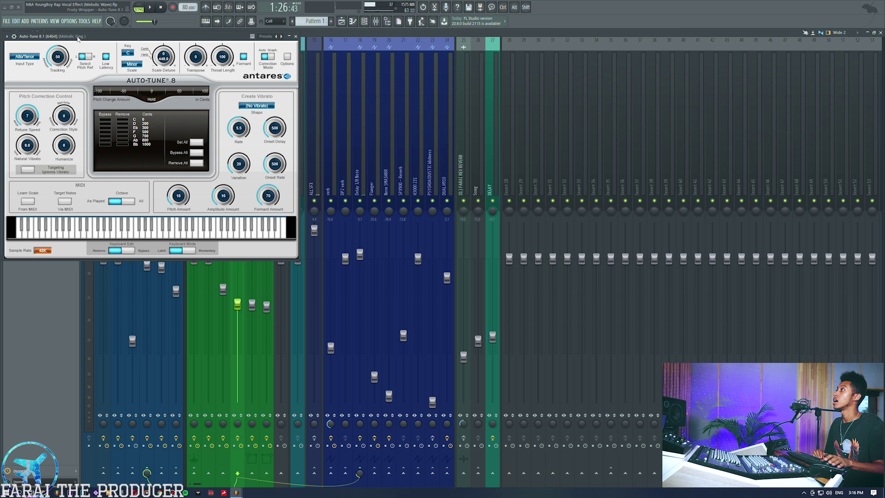
left_click_drag(78, 38, 293, 64)
left_click(34, 56)
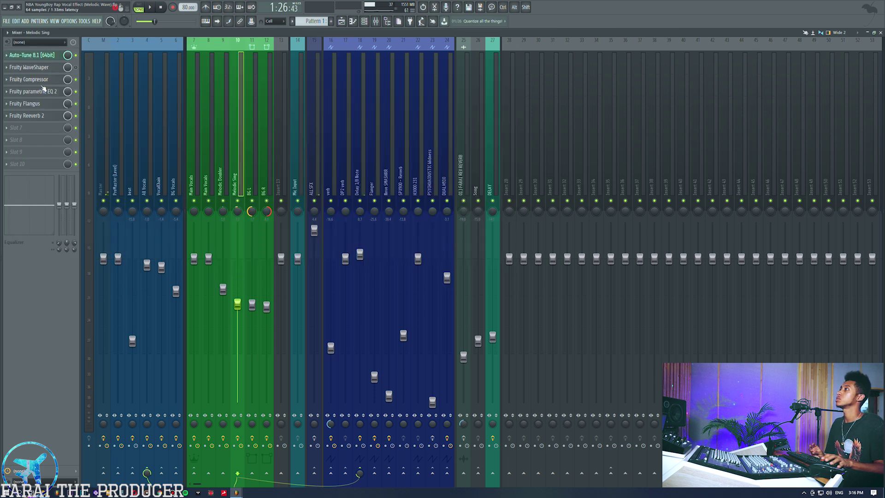
- Unsolo the Melodic Sing playlist track, play the full mix, and select the first long Melodic Sing clip before stopping
left_click(342, 21)
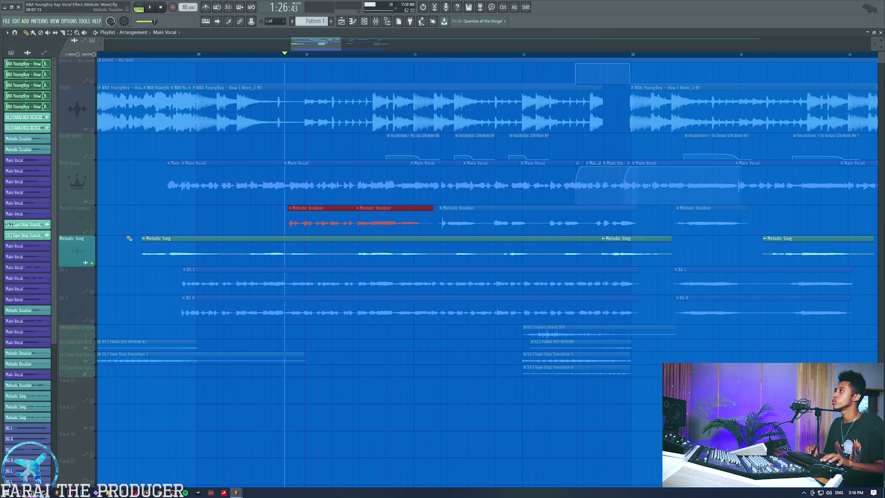
right_click(91, 263)
key("space")
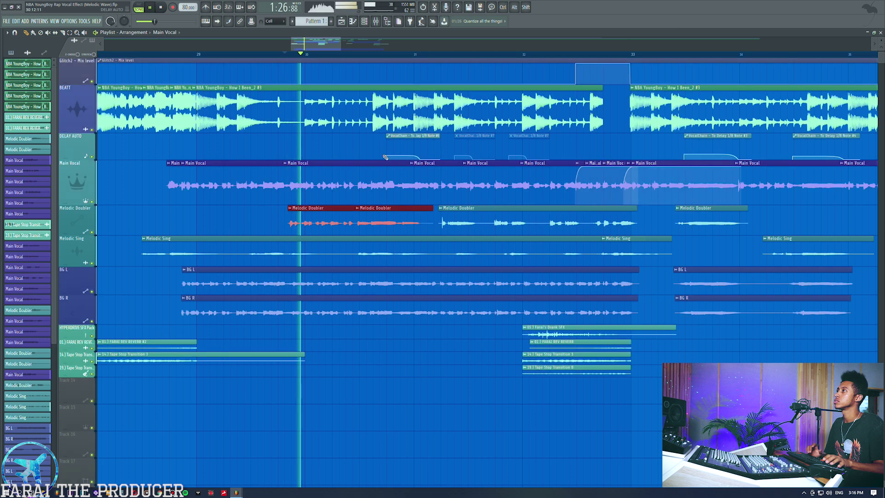
left_click(386, 249)
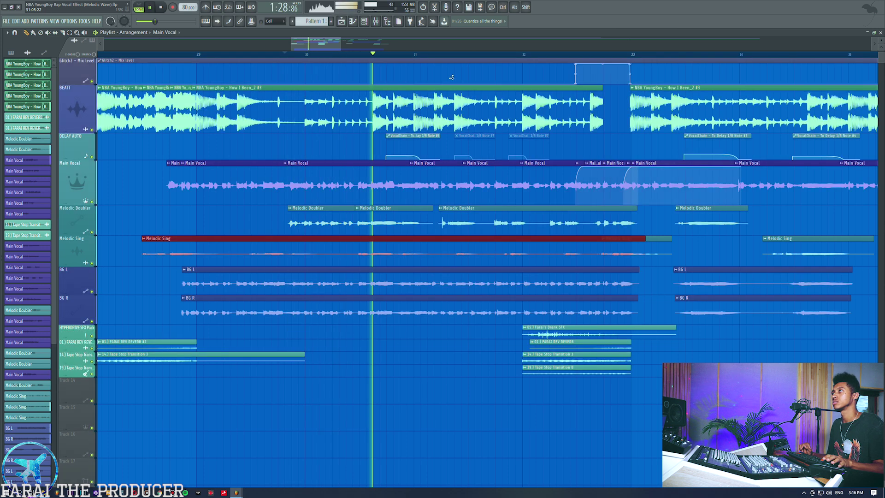
key("space")
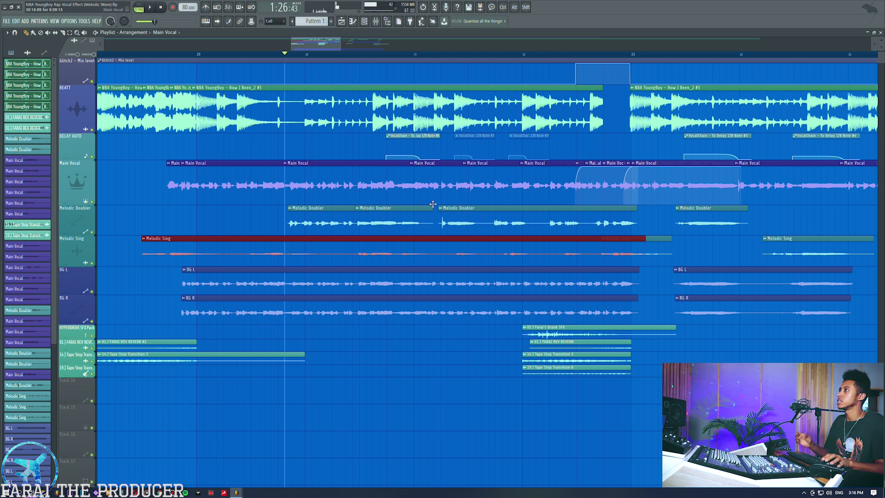
- Examine Fruity WaveShaper on the Melodic Sing channel during full-mix playback, leaving it bypassed and closed
left_click(376, 21)
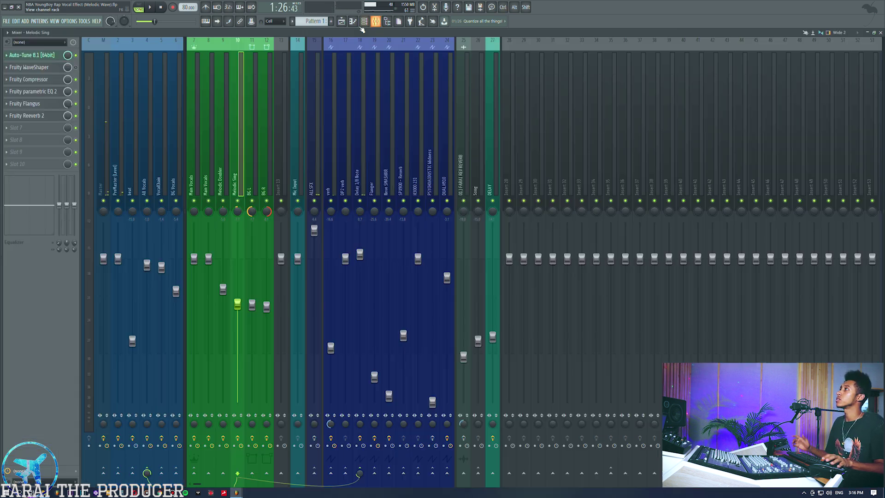
left_click(29, 67)
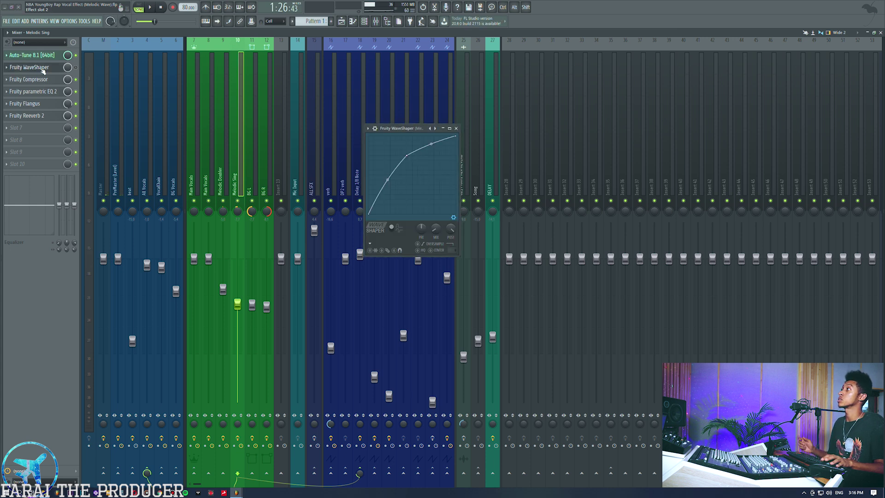
key("space")
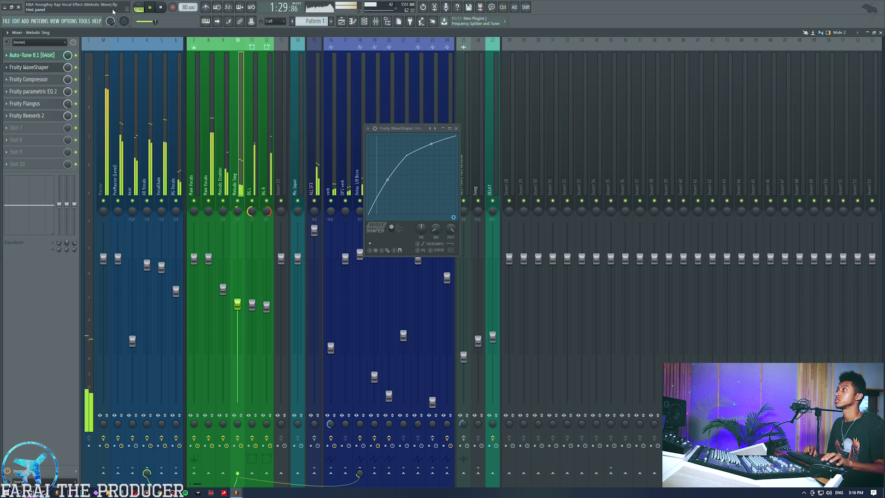
key("space")
key("space")
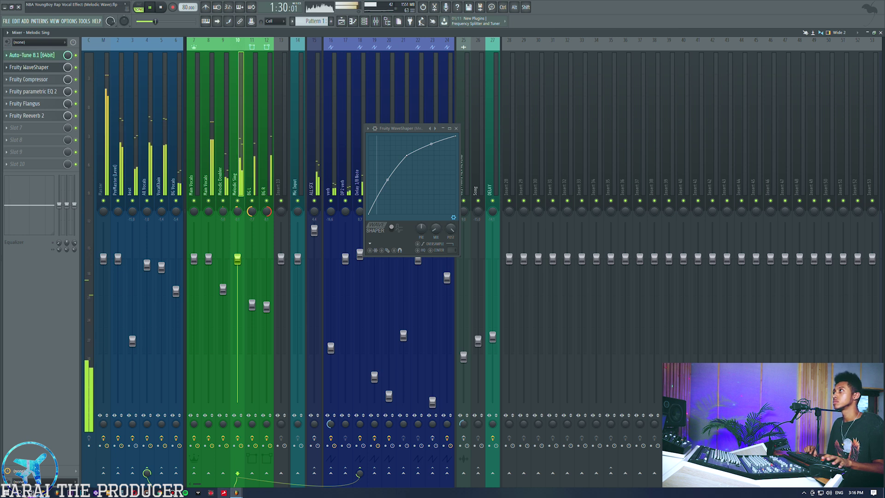
key("space")
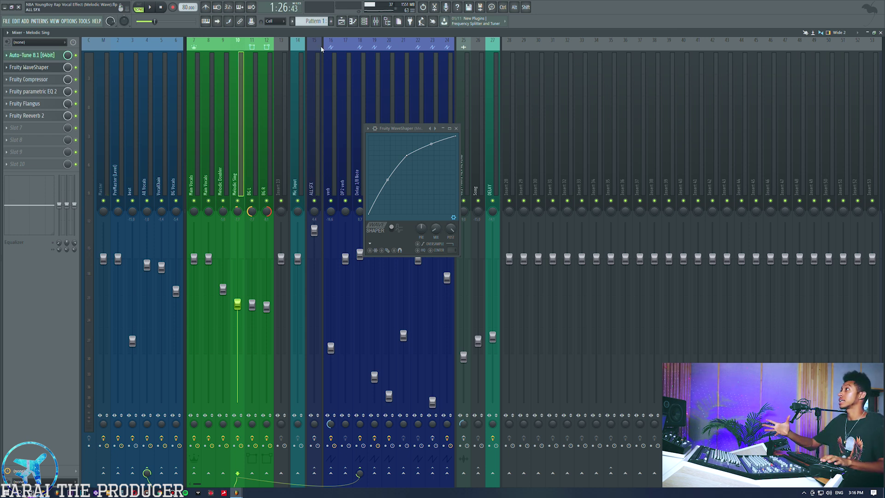
left_click(76, 68)
left_click(37, 69)
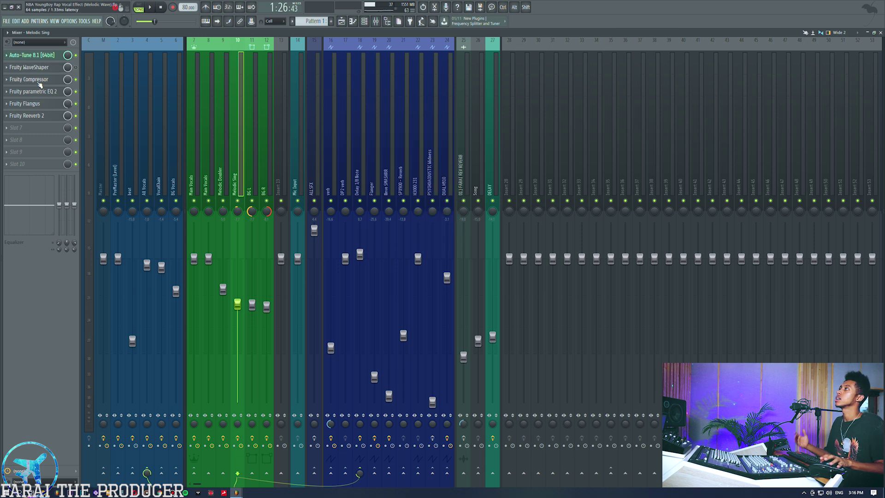
- Review Fruity Compressor, Fruity parametric EQ 2, Fruity Flangus and Fruity Reeverb 2 on the Melodic Sing channel, closing each
left_click(39, 80)
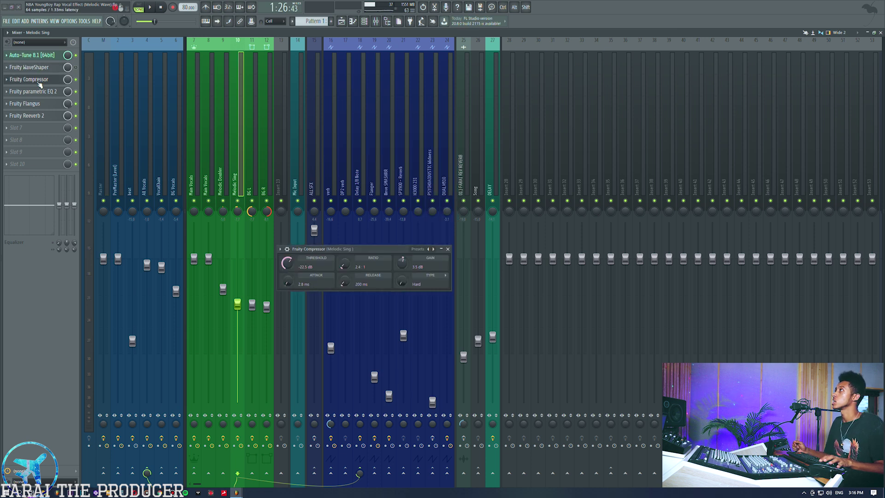
left_click(39, 91)
left_click(39, 91)
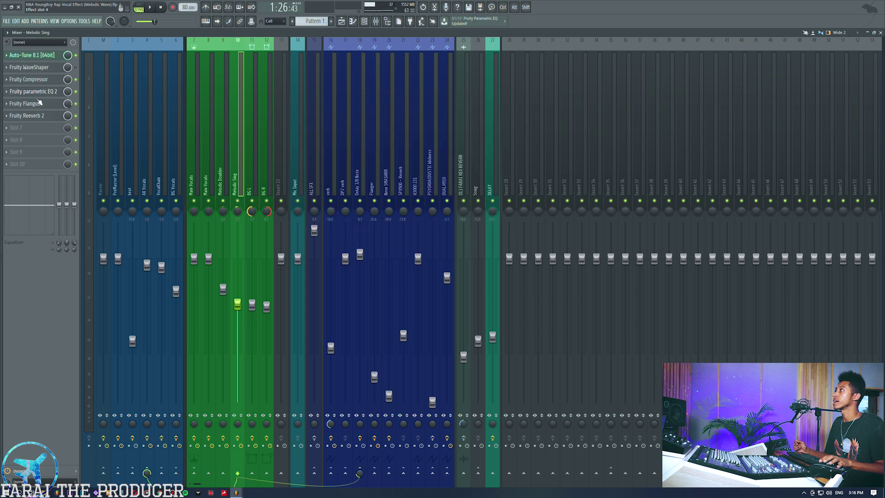
left_click(39, 103)
left_click(37, 108)
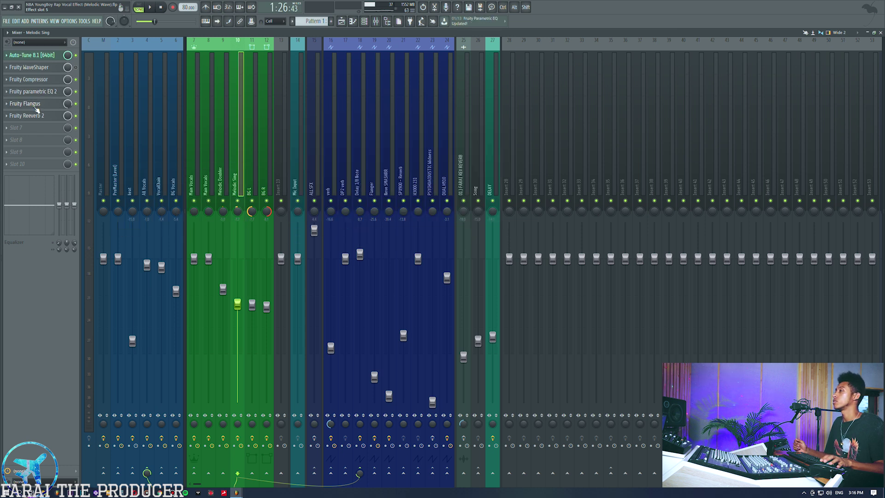
left_click(35, 116)
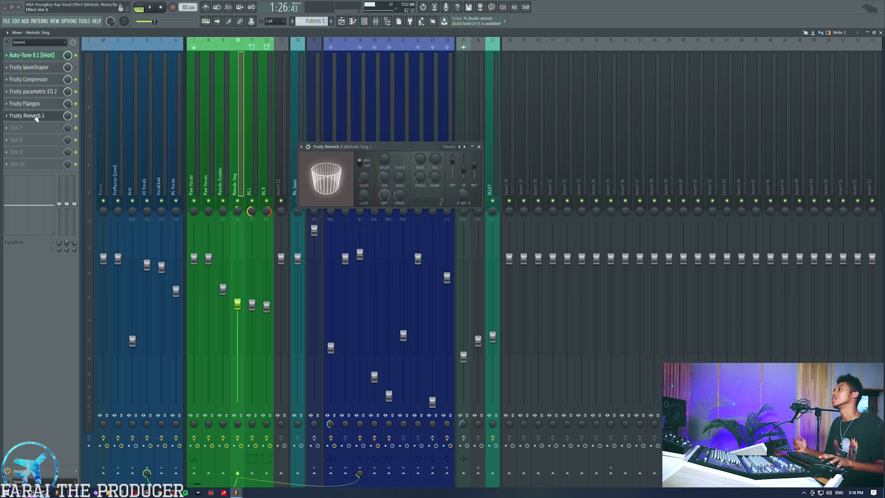
left_click(36, 116)
- Review the BG L and BG R mixer channels, and play the BG L playlist track in solo before adding BG R
left_click(257, 152)
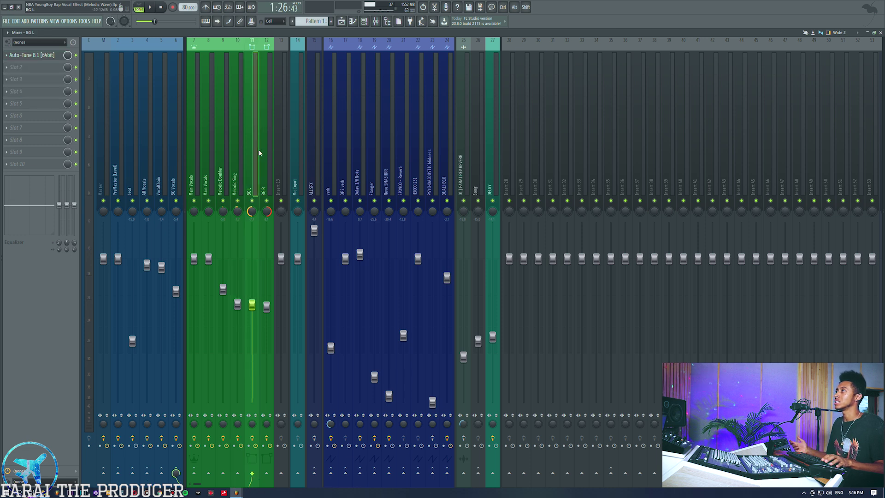
left_click(266, 153)
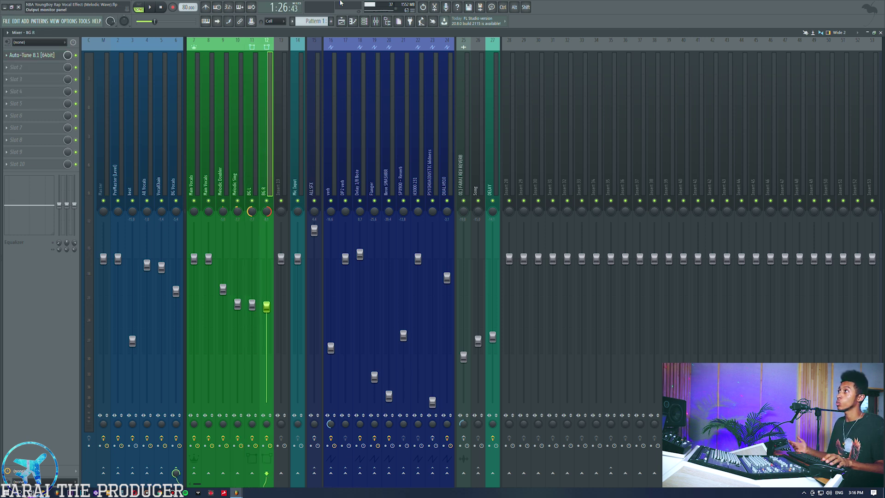
left_click(342, 21)
left_click(221, 206, "shift")
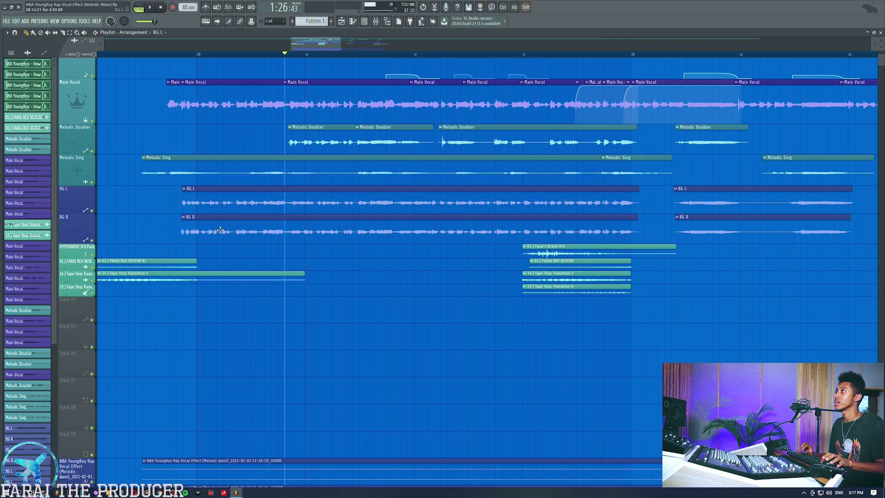
right_click(92, 210)
key("space")
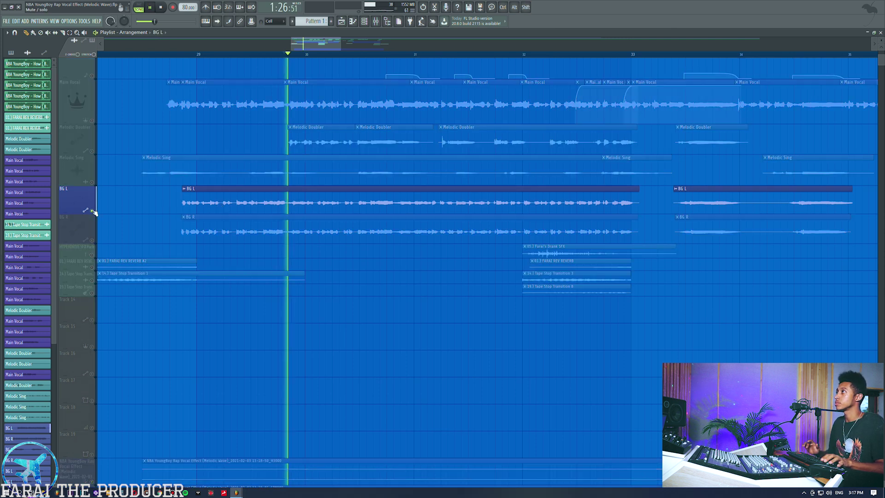
left_click(92, 241)
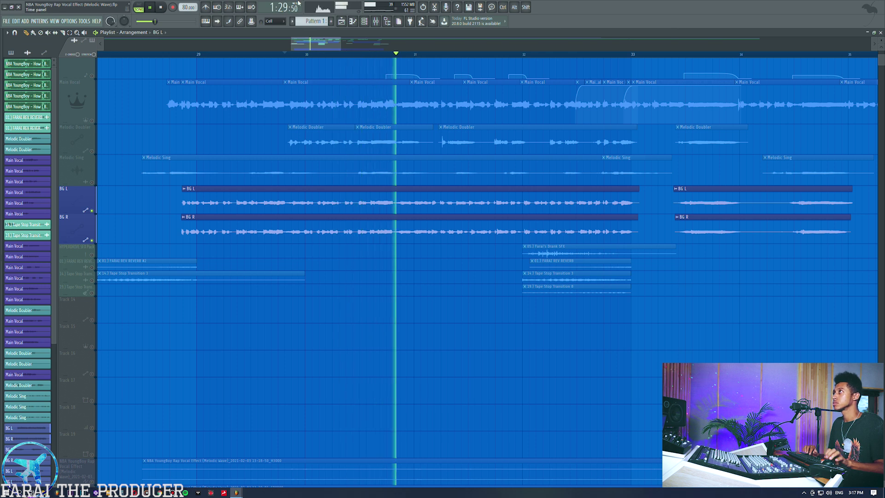
- Check the mixer levels while the soloed BG L and BG R tracks play, and stop playback in the playlist
left_click(376, 22)
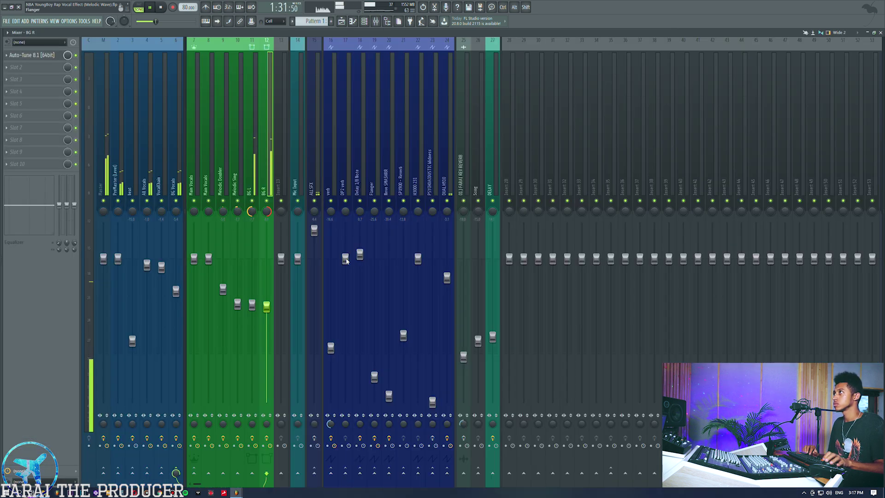
left_click(341, 21)
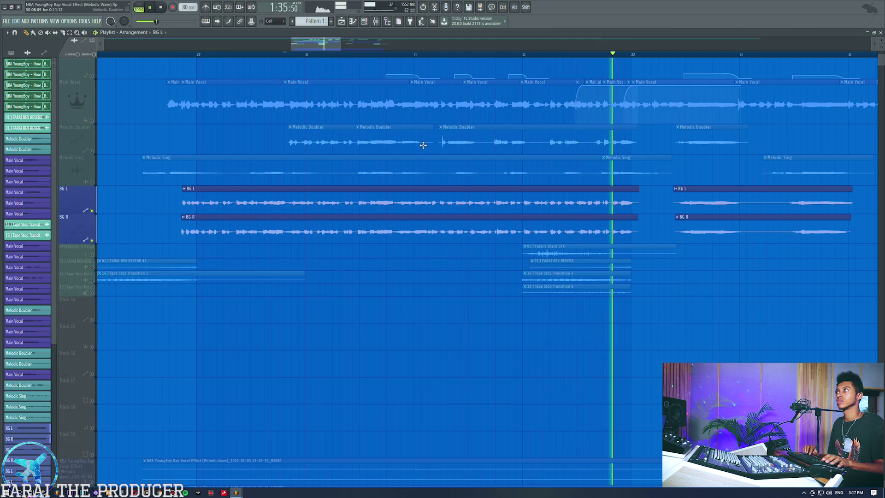
key("space")
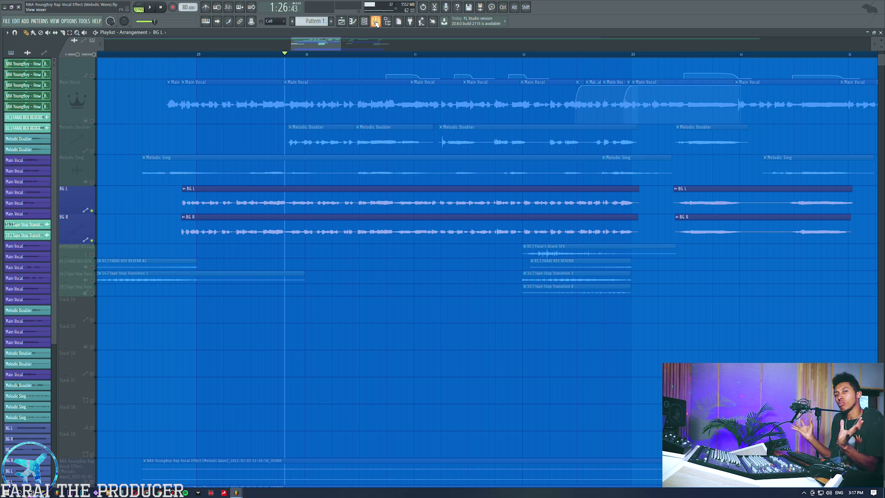
- Select the BG Vocals bus in the mixer and play the soloed background vocals through it before stopping
left_click(376, 21)
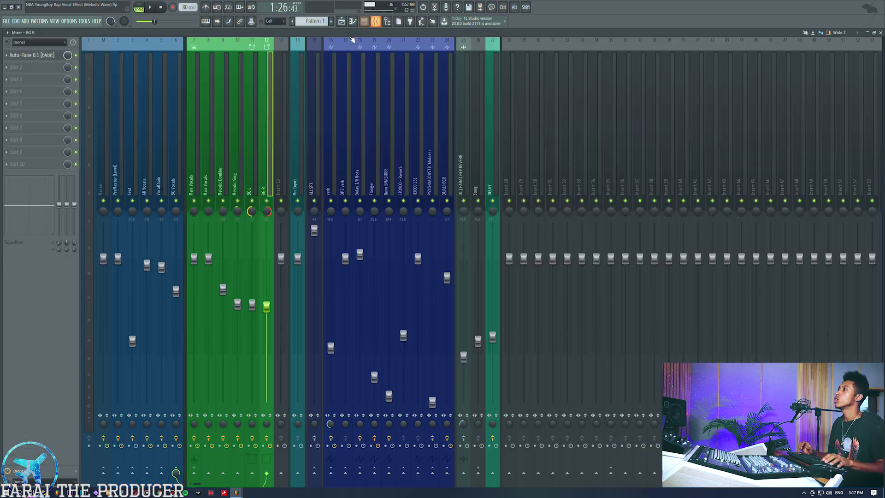
left_click(179, 172)
key("space")
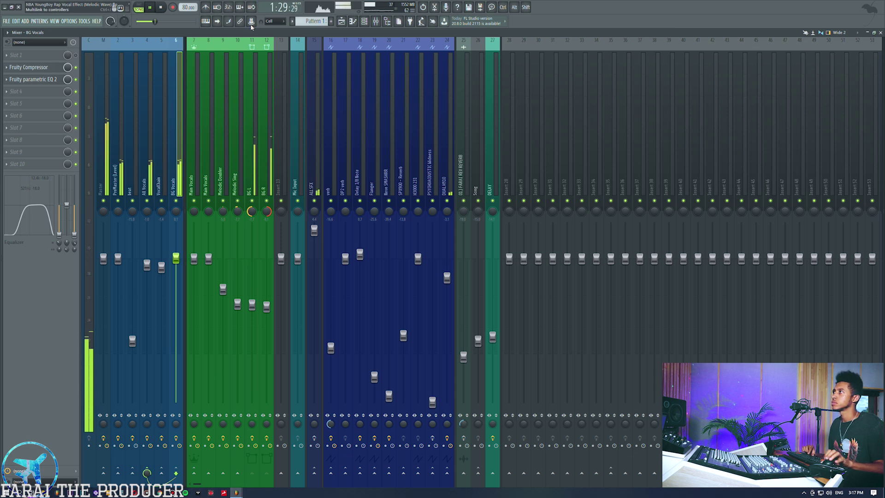
key("space")
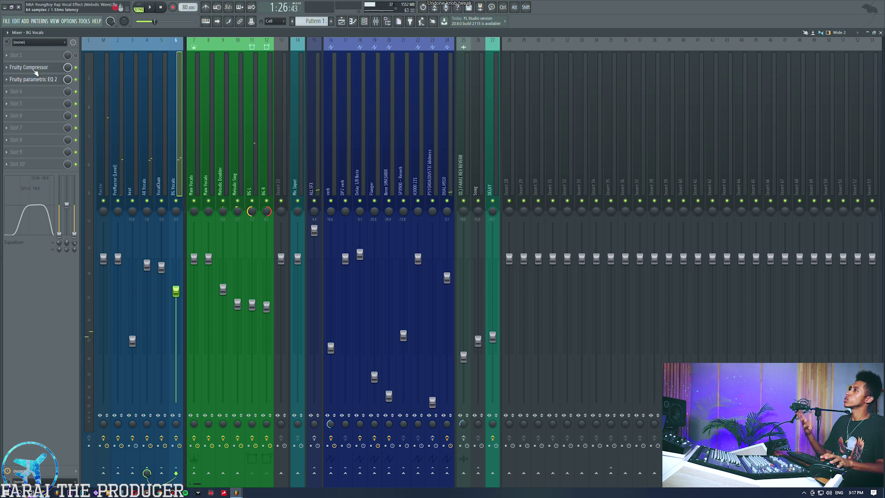
- Examine Fruity Compressor on the BG Vocals channel, moving its window slightly, and close it
left_click(29, 67)
left_click_drag(310, 94, 314, 103)
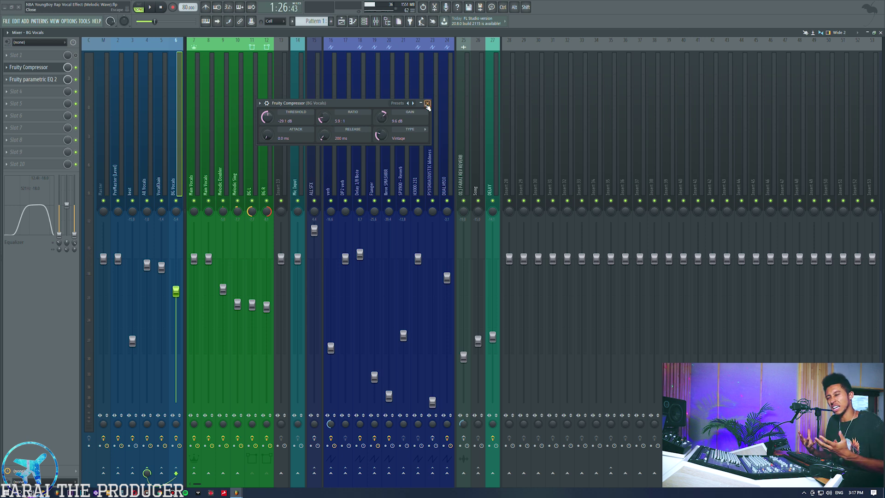
left_click(427, 104)
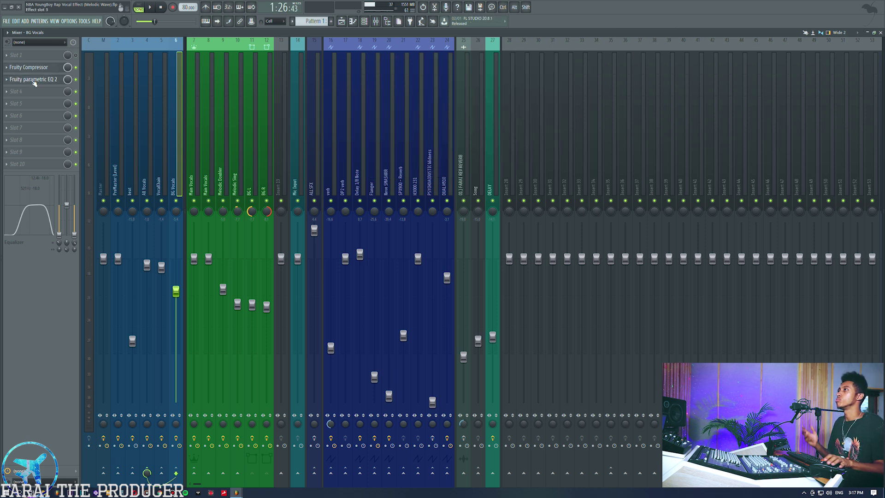
- Restore all playlist tracks from the background vocal solo and set the playback position to bar 32
left_click(341, 21)
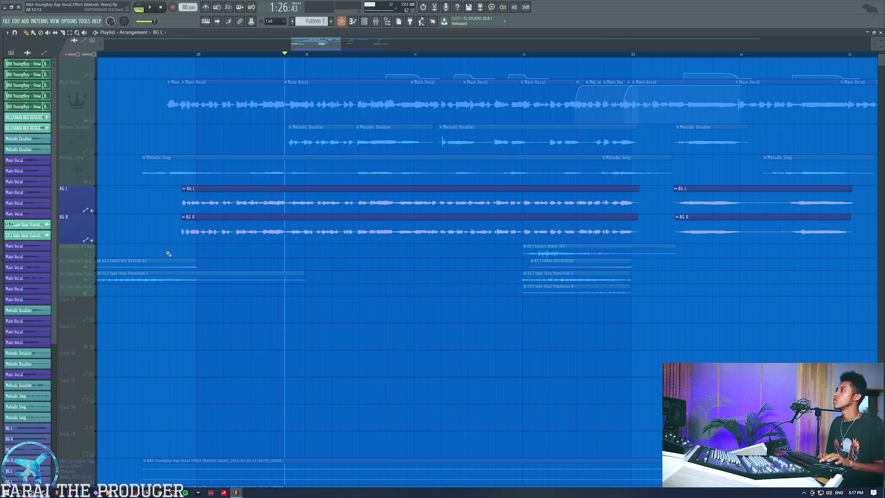
right_click(92, 255)
right_click(92, 254)
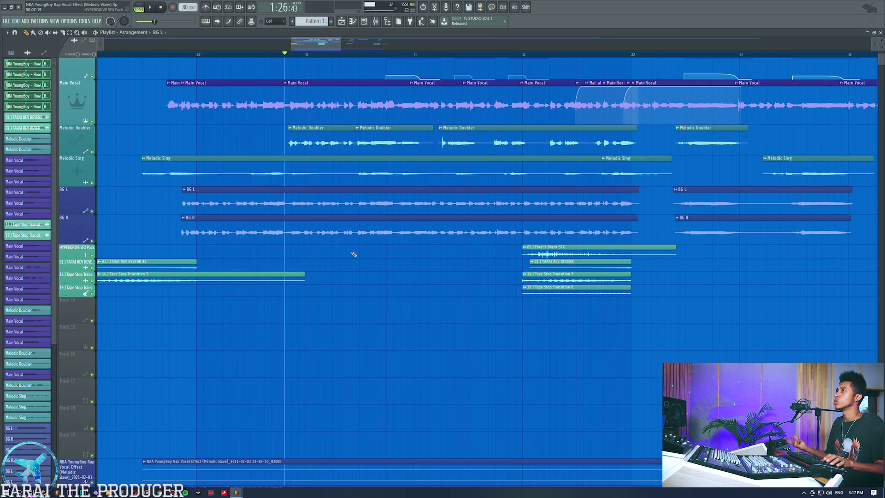
scroll(353, 254, "up", 3)
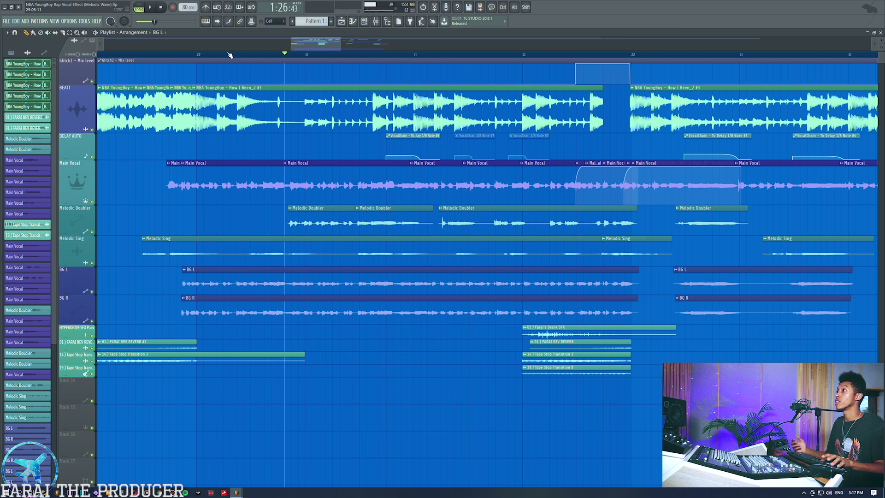
scroll(230, 54, "down", 4)
left_click(357, 55)
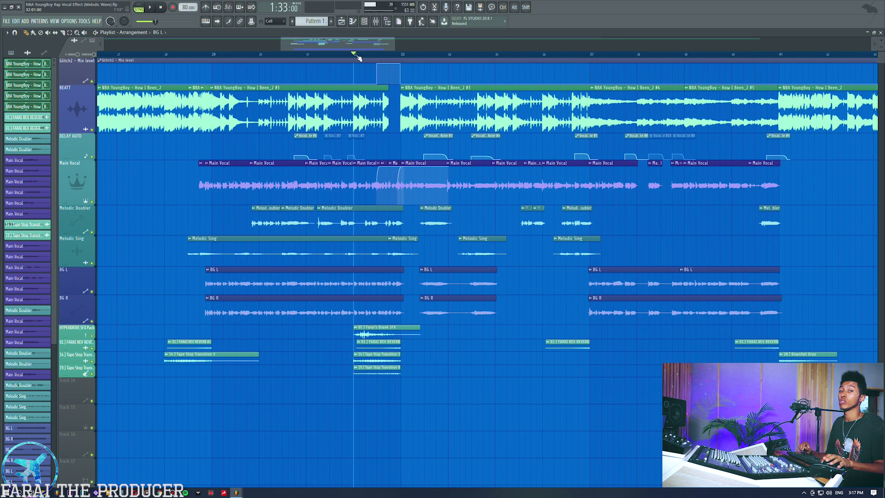
- Solo the FARAI REV REVERB playlist track and play its reversed reverb from bar 32 before stopping
right_click(93, 343)
left_click(80, 335)
right_click(93, 336)
key("space")
right_click(92, 348)
key("space")
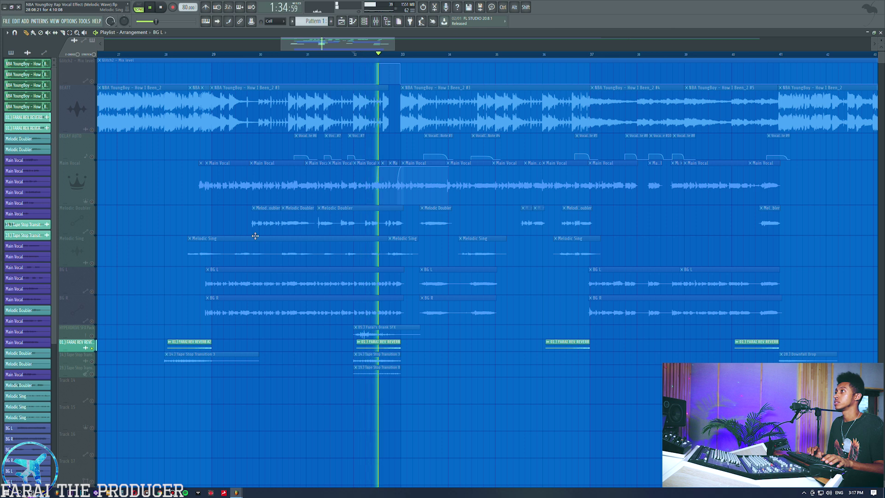
key("space")
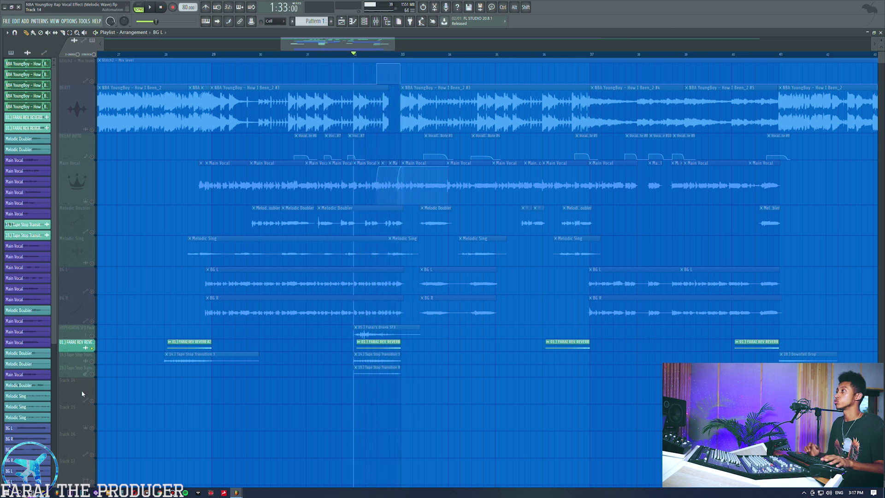
- Unmute both Tape Stop Transition tracks alongside the soloed reverse reverb, playing briefly after the first one
left_click(92, 361)
key("space")
key("space")
left_click(91, 374)
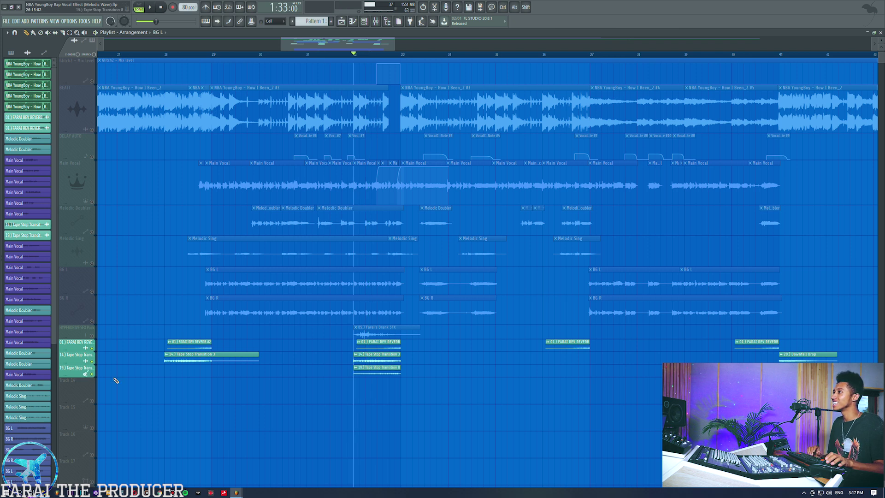
- Unmute the HYPERDRIVE SFX Pack track as well and play all the soloed effects tracks together before stopping
left_click(92, 336)
key("space")
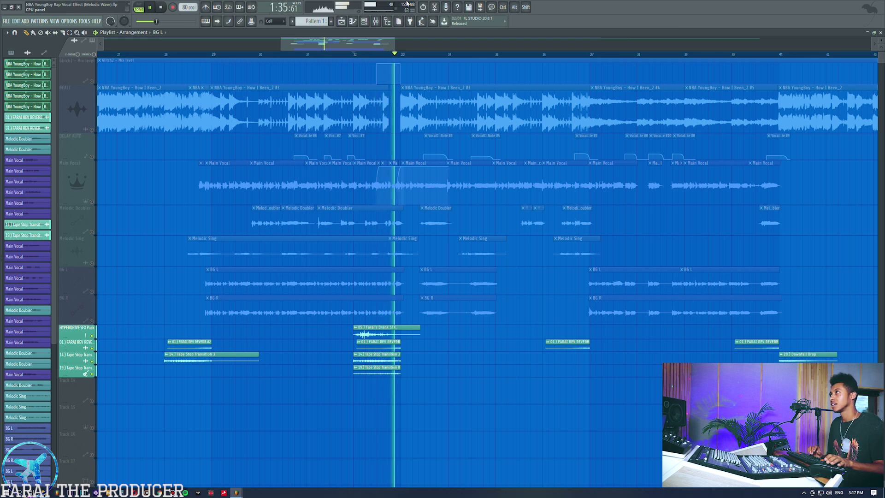
key("space")
- Unsolo the effects tracks, play the full mix from bar 32, and select the FARAI REV REVERB mixer channel before stopping
right_click(96, 340)
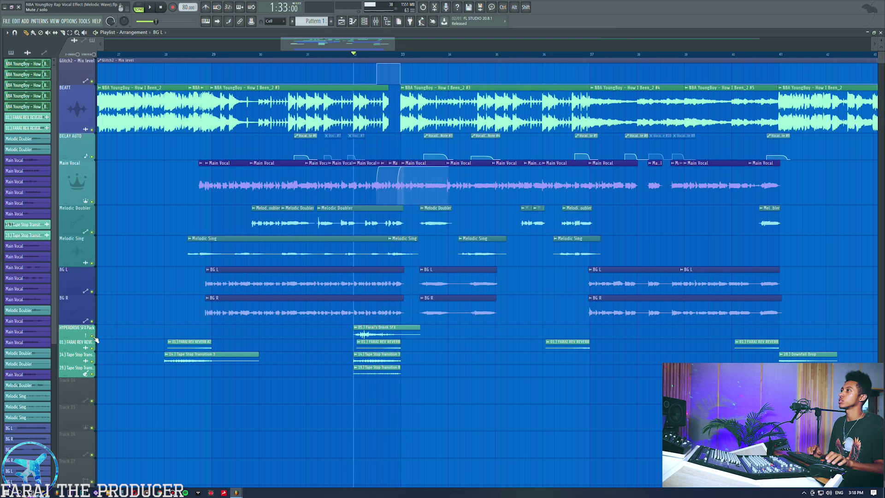
key("space")
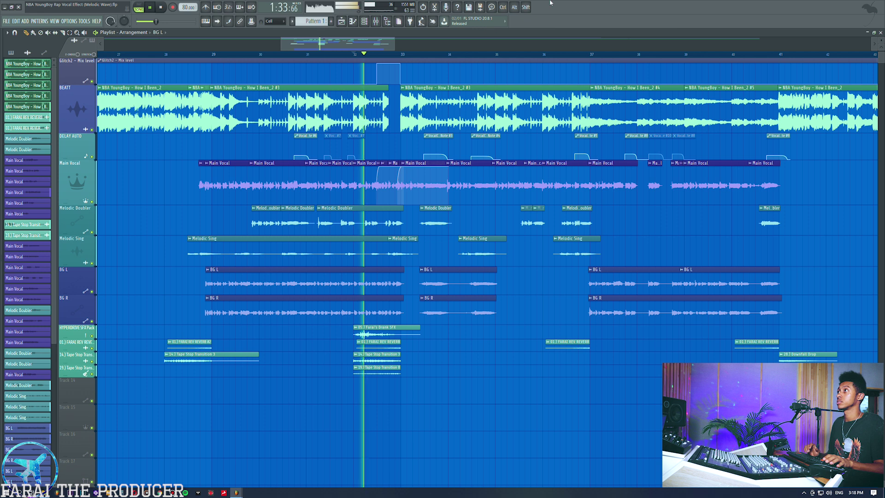
key("F9")
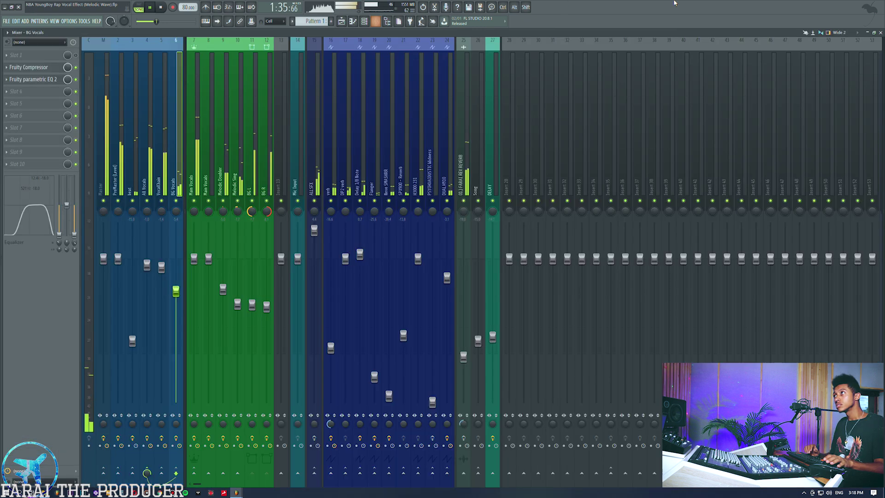
left_click(462, 85)
key("space")
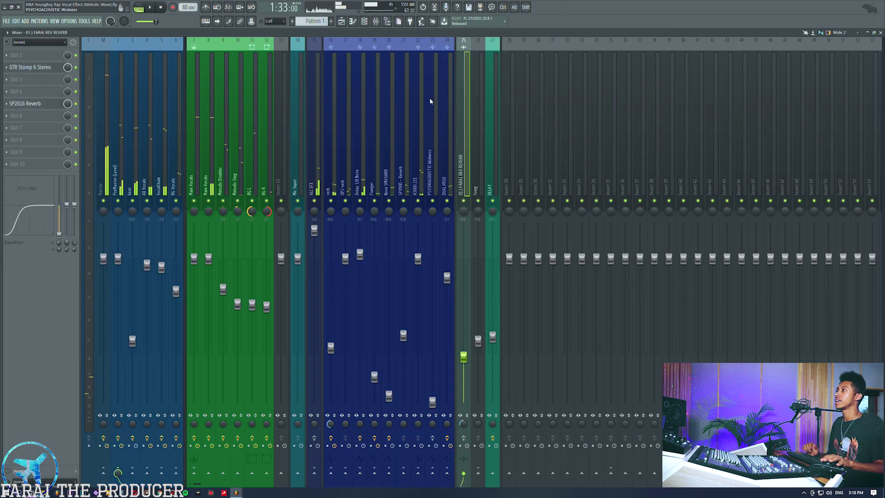
- Remove GTR Stomp 6 Stereo and SP2016 Reverb from the FARAI REV REVERB mixer channel
left_click(11, 65)
left_click(16, 83)
left_click(11, 104)
left_click(16, 120)
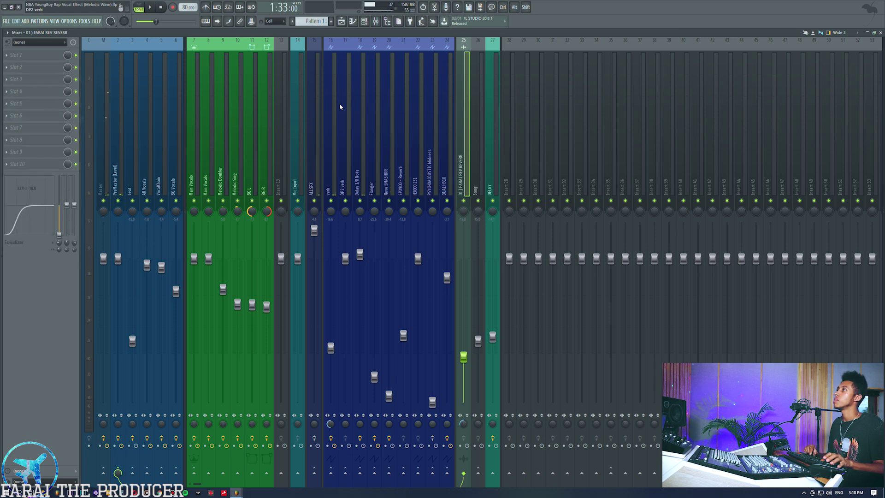
- Select the Love Philter - Mix level automation clip in the playlist, and set the playback position just before bar 29
left_click(341, 21)
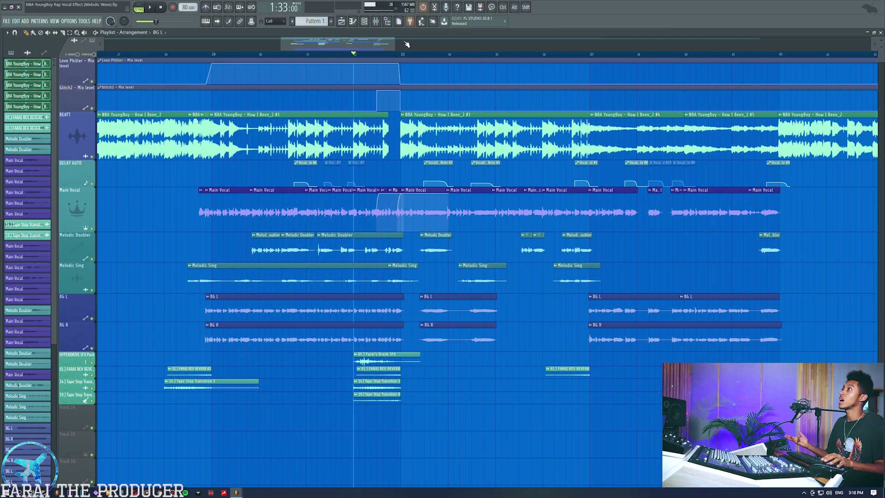
left_click(214, 76, "ctrl")
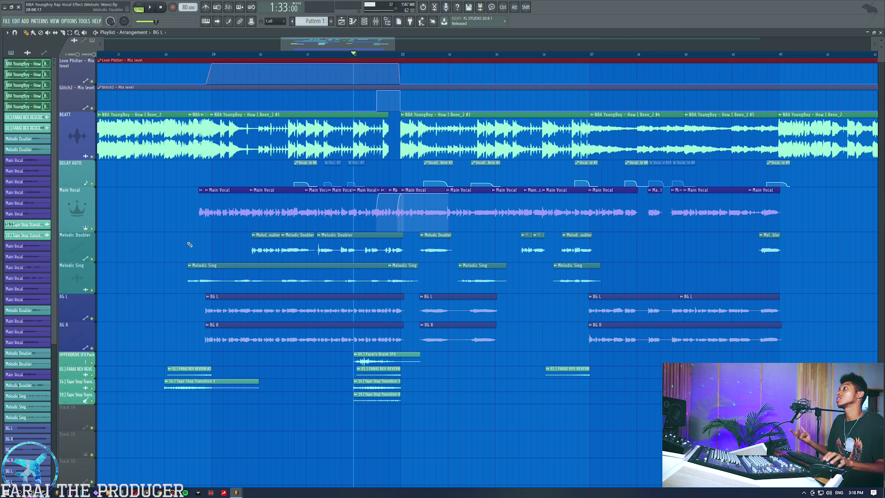
left_click(194, 55)
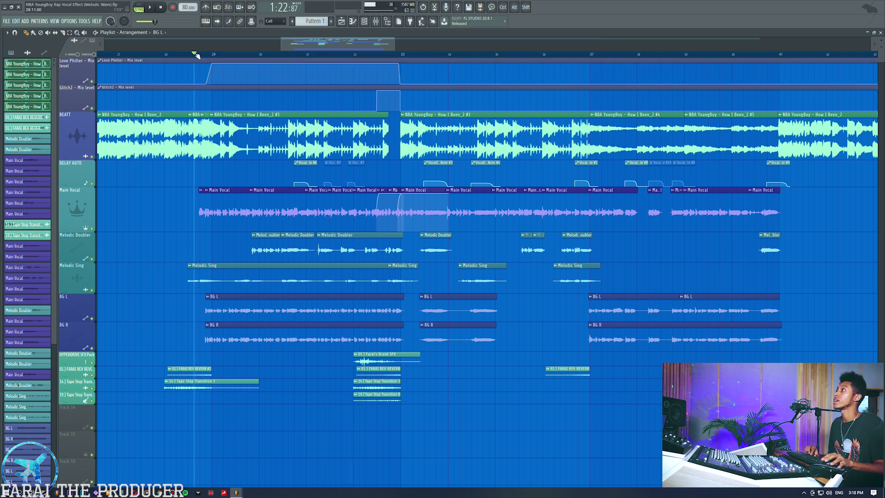
- Play the full mix while examining Fruity Love Philter on the beat channel, then stop playback and close the plugin
left_click(375, 22)
key("space")
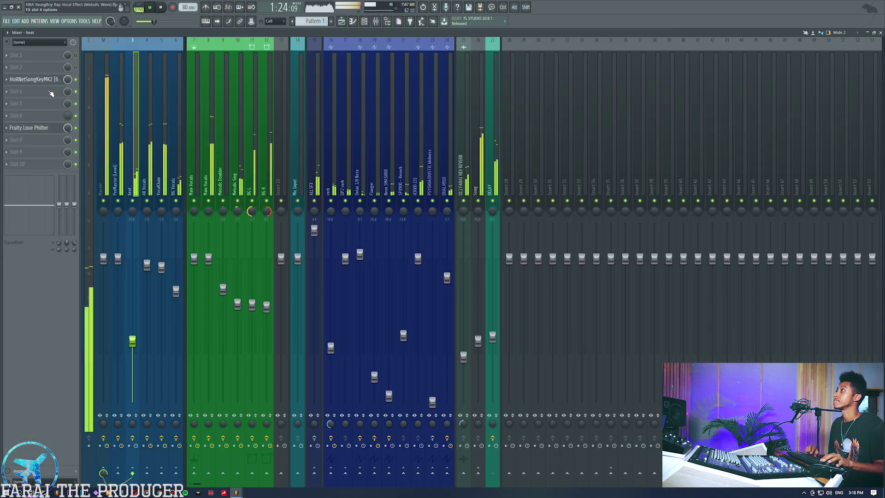
left_click(28, 127)
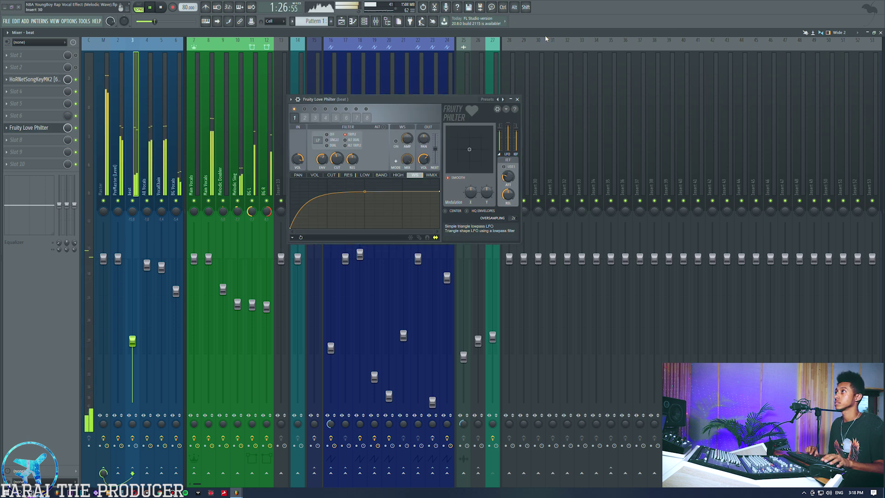
key("space")
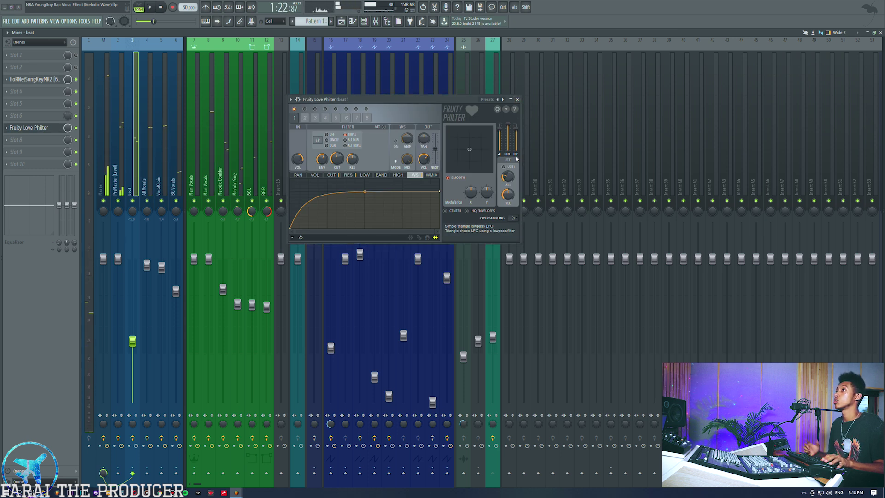
left_click(517, 99)
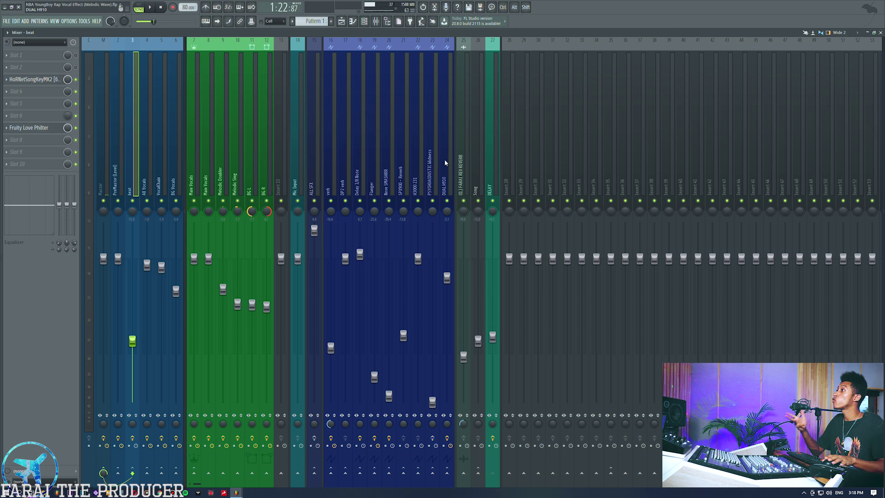
- Check the Mic Input mixer channel and open C4 Stereo on the VocalChain channel
left_click(299, 162)
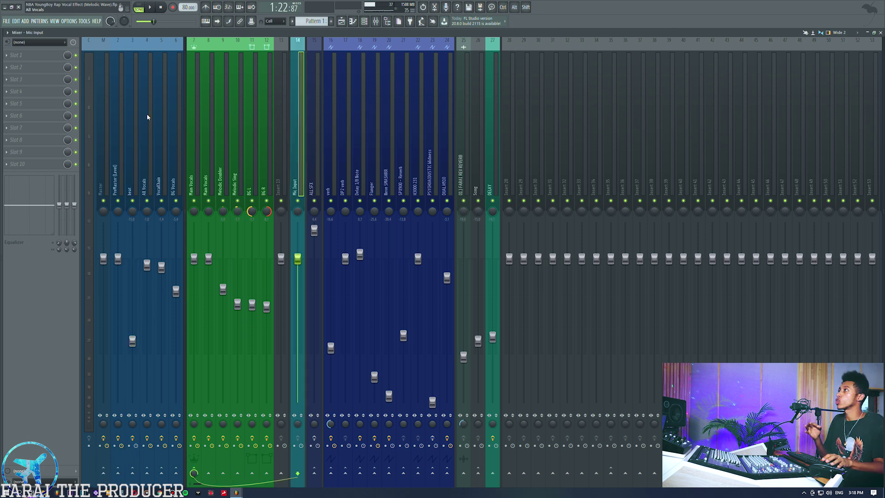
left_click(159, 119)
left_click(44, 128)
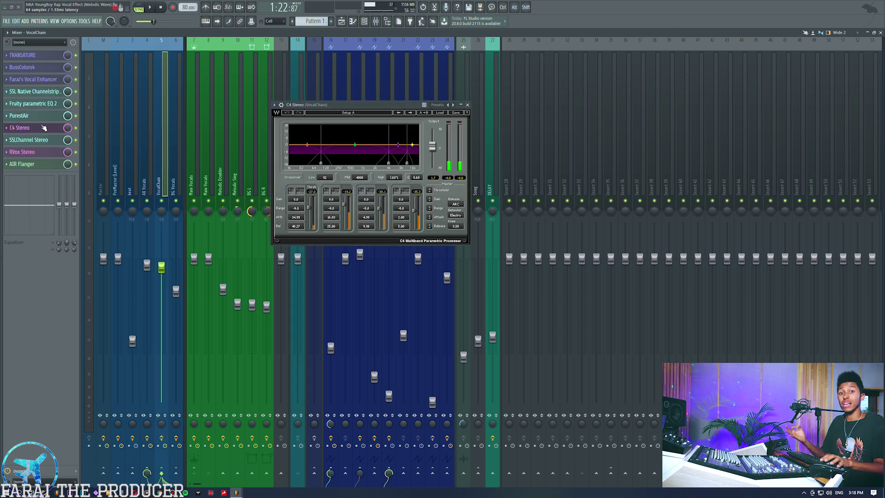
- Close C4 Stereo and load the SSQ V2 equalizer into slot 5 of the All Vocals mixer channel
left_click(41, 128)
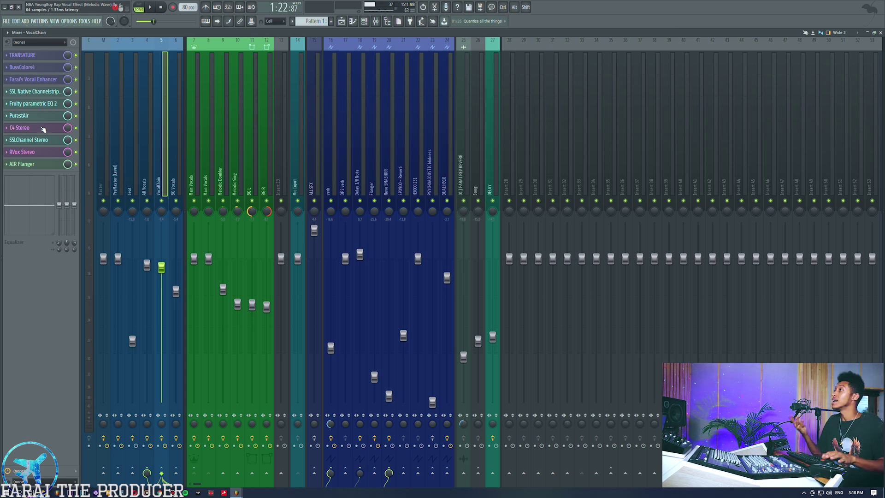
left_click(146, 121)
left_click(51, 103)
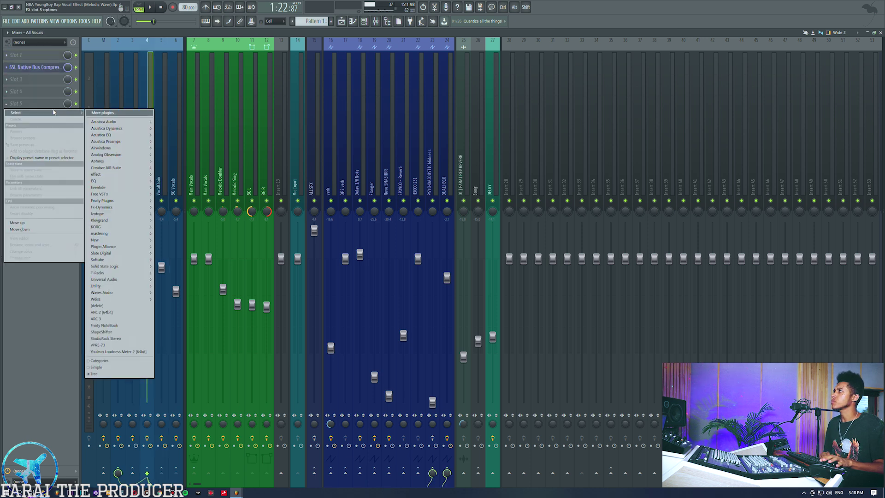
mouse_move(128, 171)
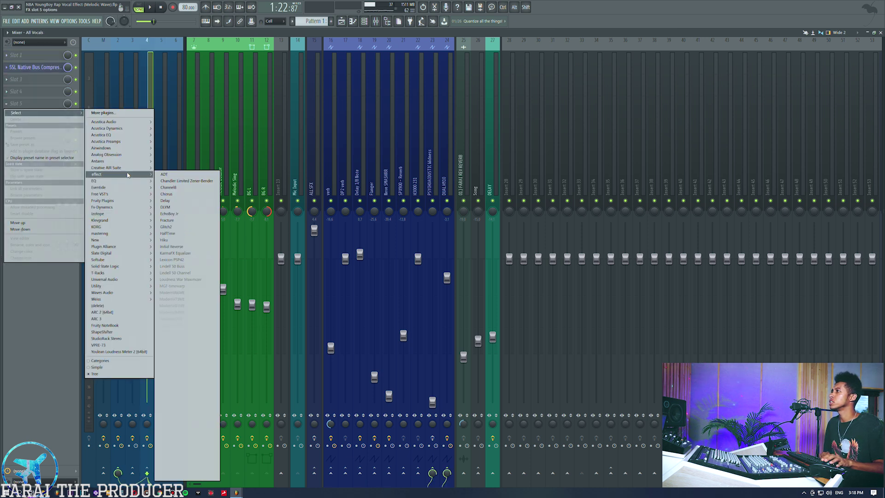
left_click(177, 417)
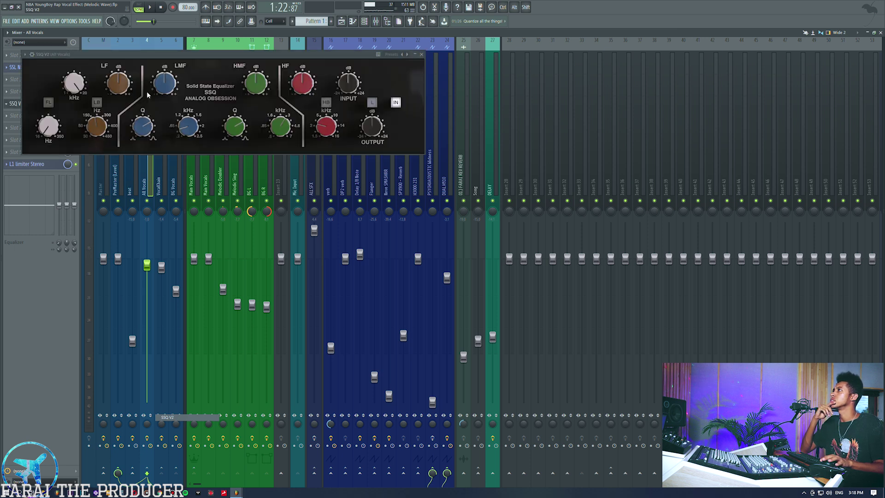
left_click_drag(137, 54, 386, 147)
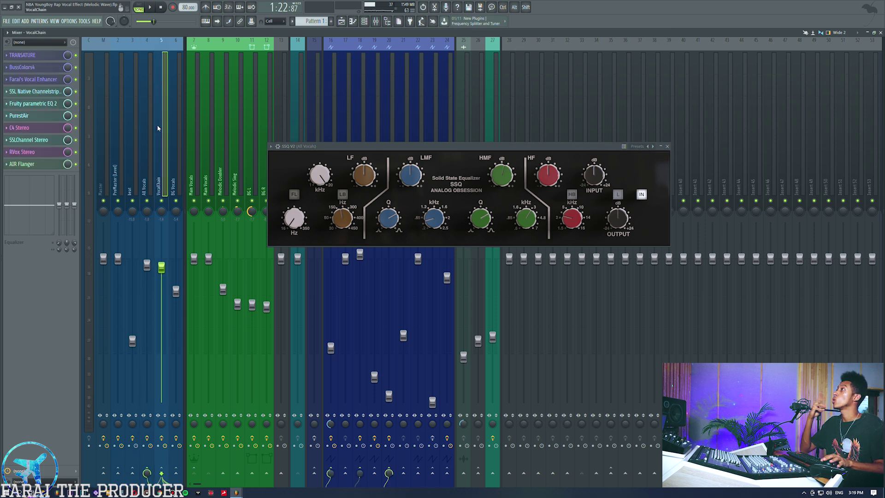
- Open SSLChannel Stereo on the VocalChain channel and arrange it beside SSQ V2 to compare both plugins
left_click(28, 139)
left_click_drag(354, 89, 738, 107)
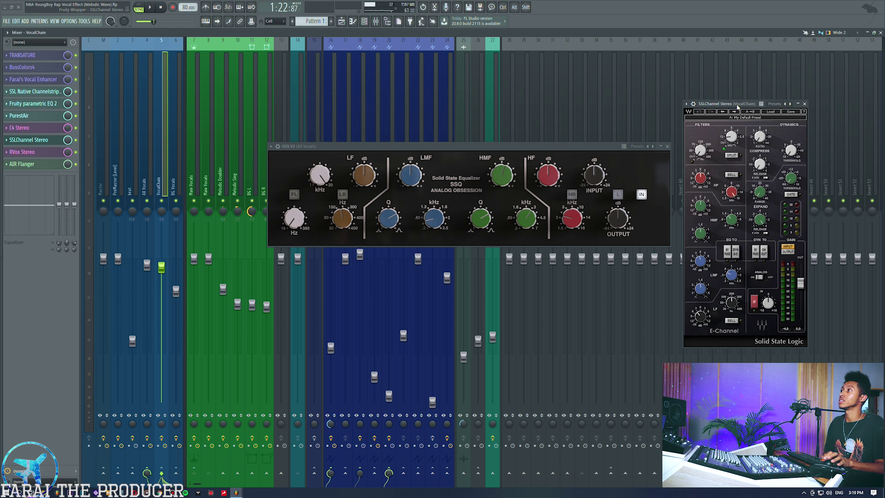
left_click_drag(465, 148, 469, 147)
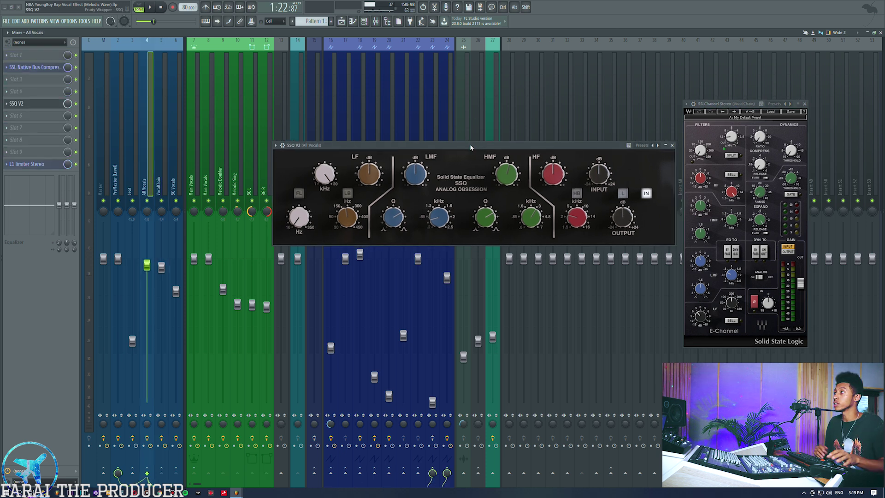
- Remove SSQ V2 from slot 5 of the All Vocals mixer channel
left_click(7, 103)
left_click(36, 119)
- Close the SSLChannel Stereo window and select the Mic Input mixer channel
left_click_drag(807, 105, 468, 114)
left_click(463, 114)
left_click(299, 145)
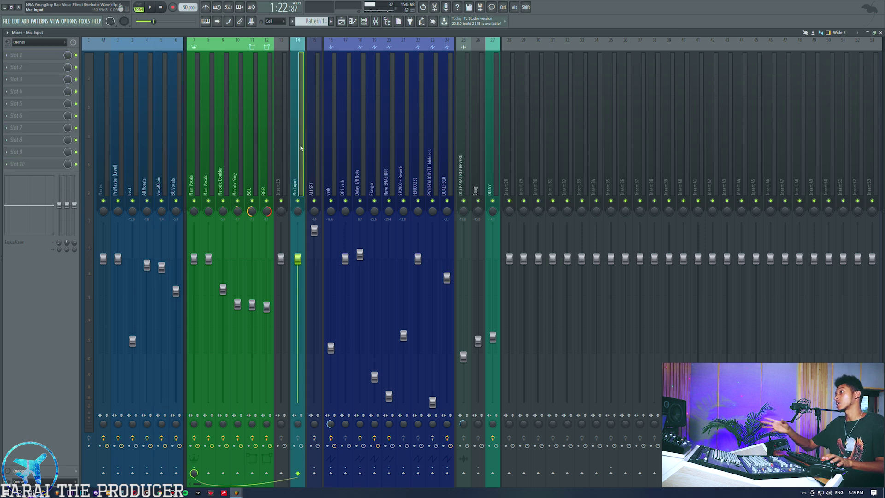